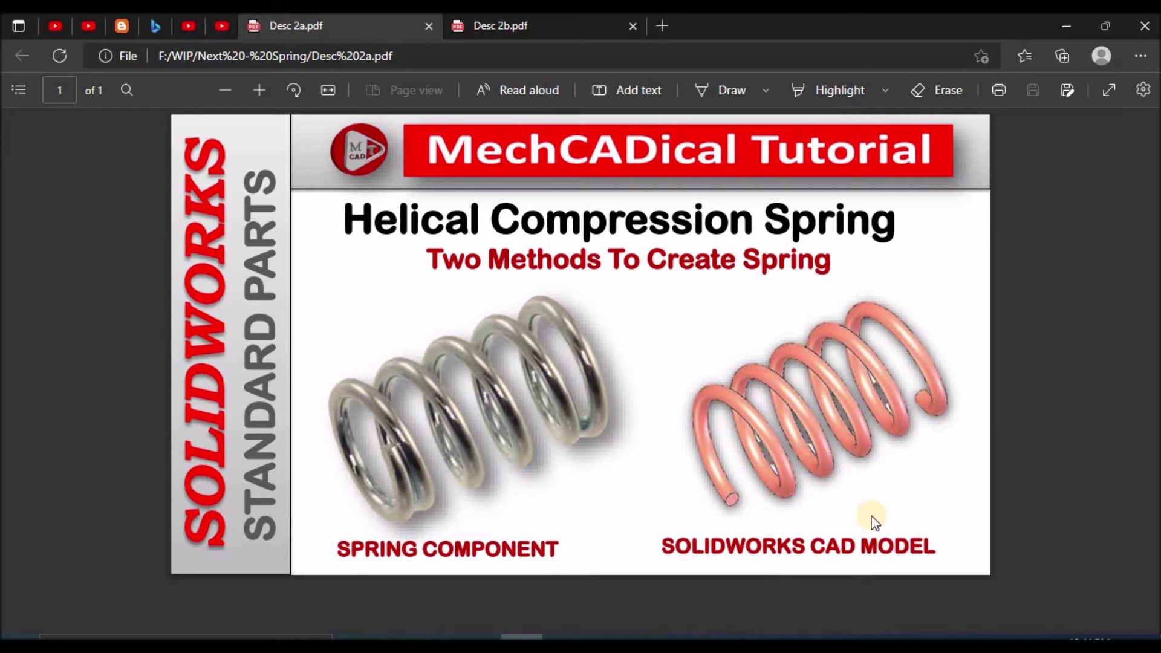
- Switch Edge to the Desc 2b.pdf spring terminology diagram
key("ctrl+Tab")
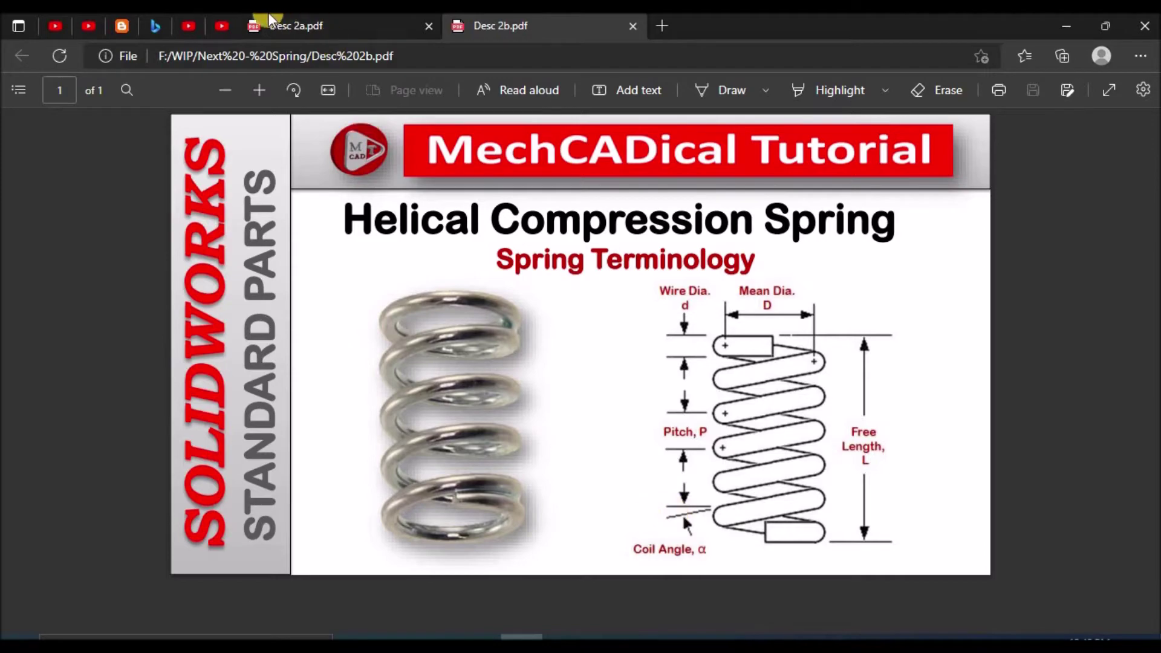
- Review the Sweep1 feature settings of the first reference spring, then close them
left_click(282, 22)
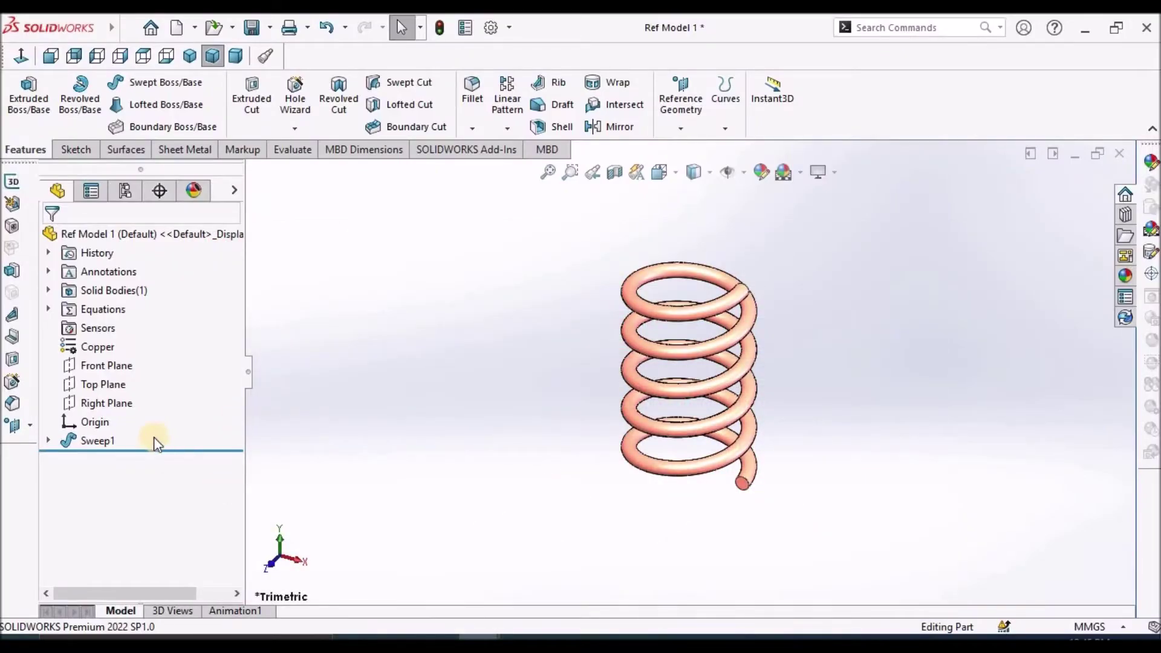
right_click(88, 454)
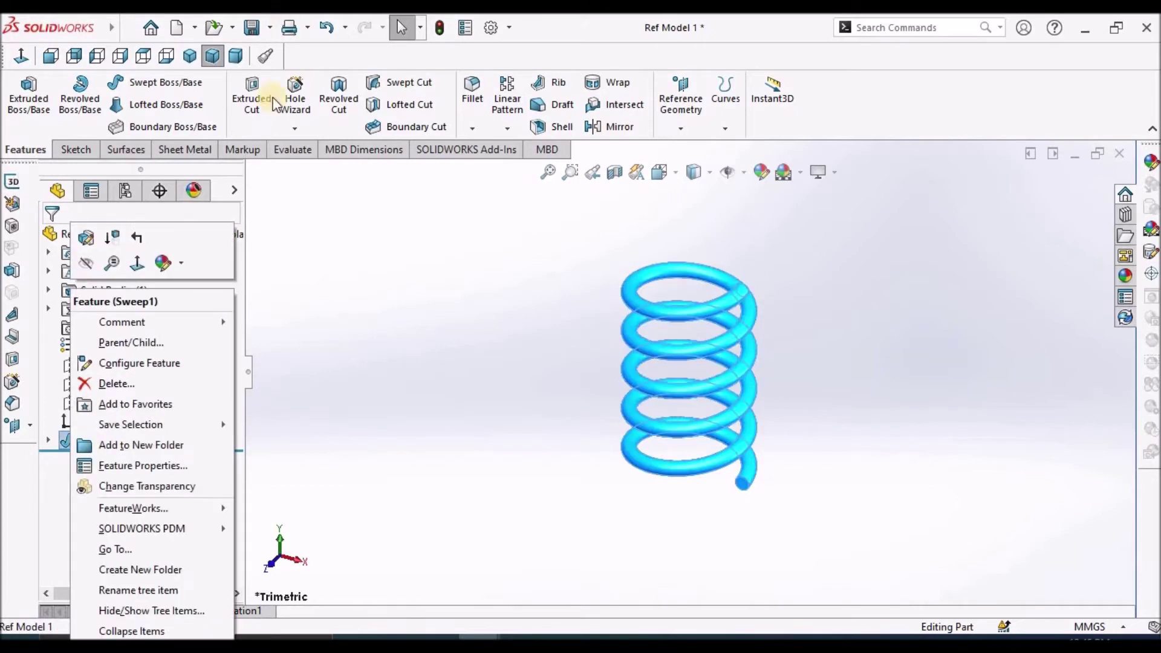
left_click(84, 237)
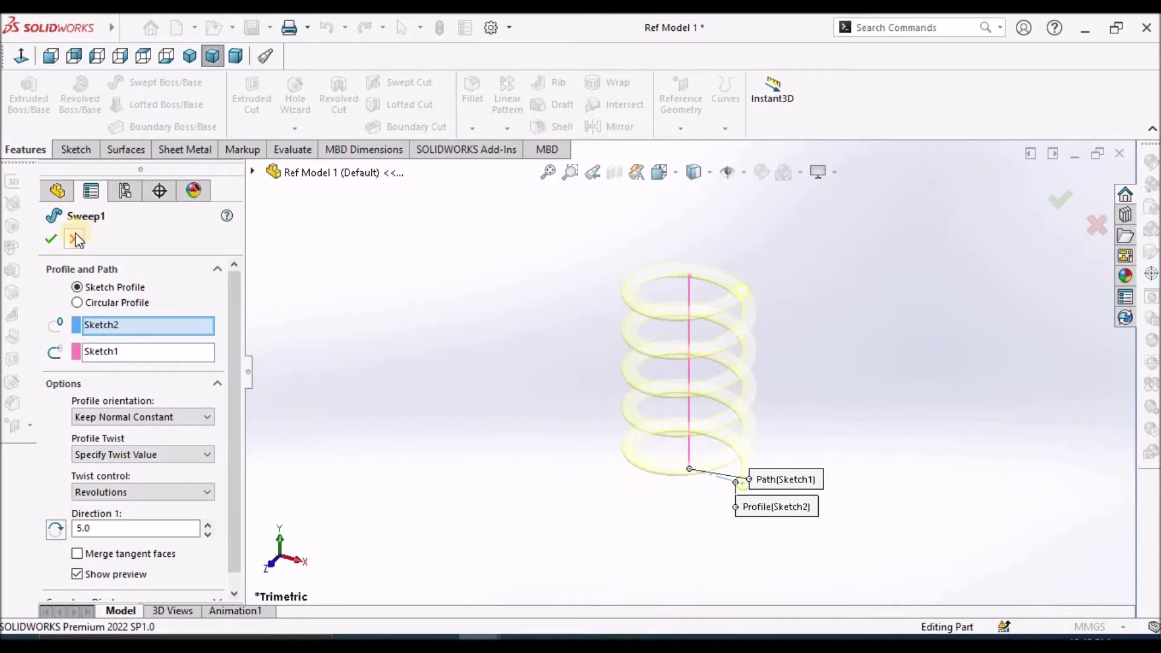
key("Return")
left_click(128, 28)
- Switch to Ref Model 2 and preview a Helix and Spiral curve without creating it
mouse_move(227, 28)
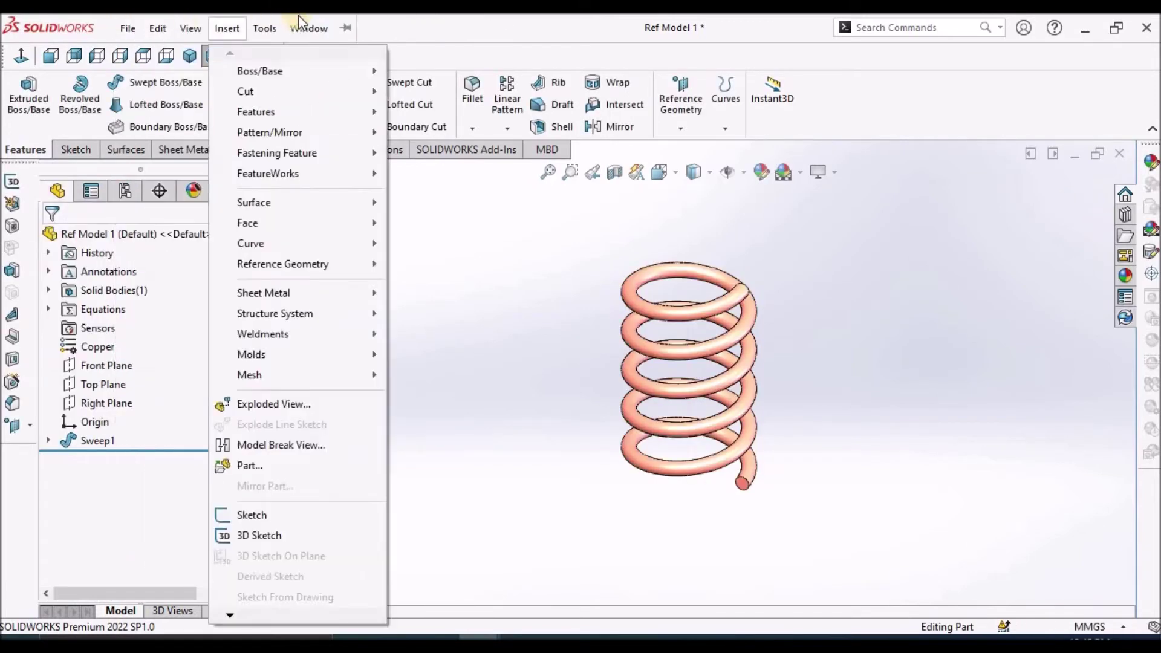
mouse_move(307, 28)
left_click(355, 228)
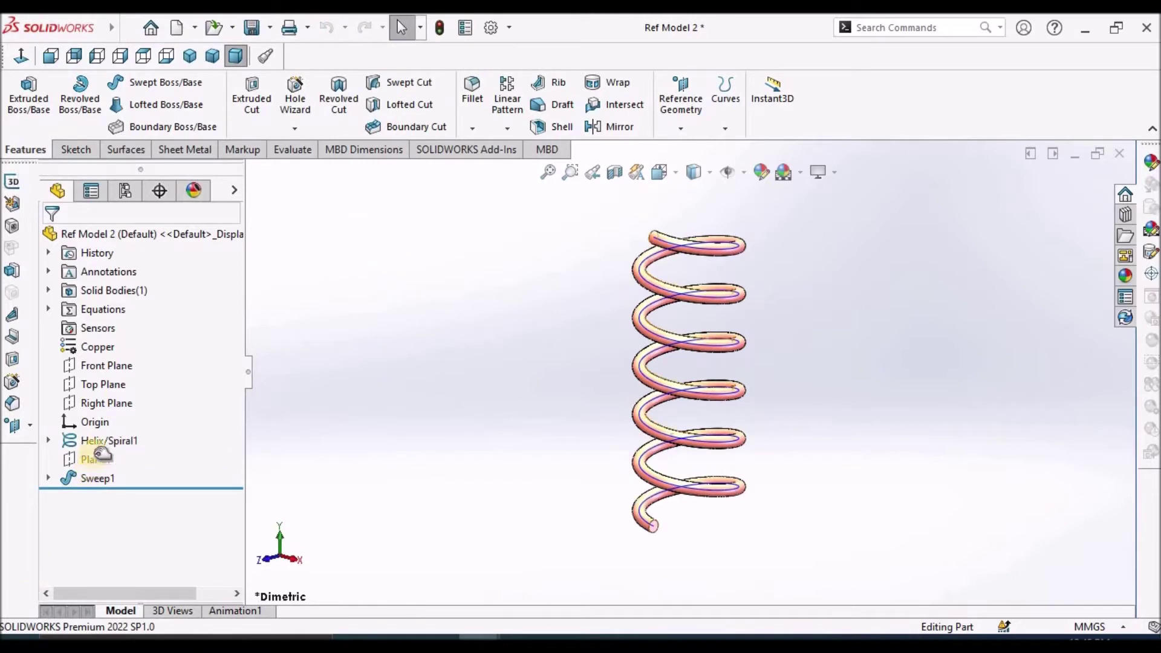
left_click(680, 128)
left_click(726, 127)
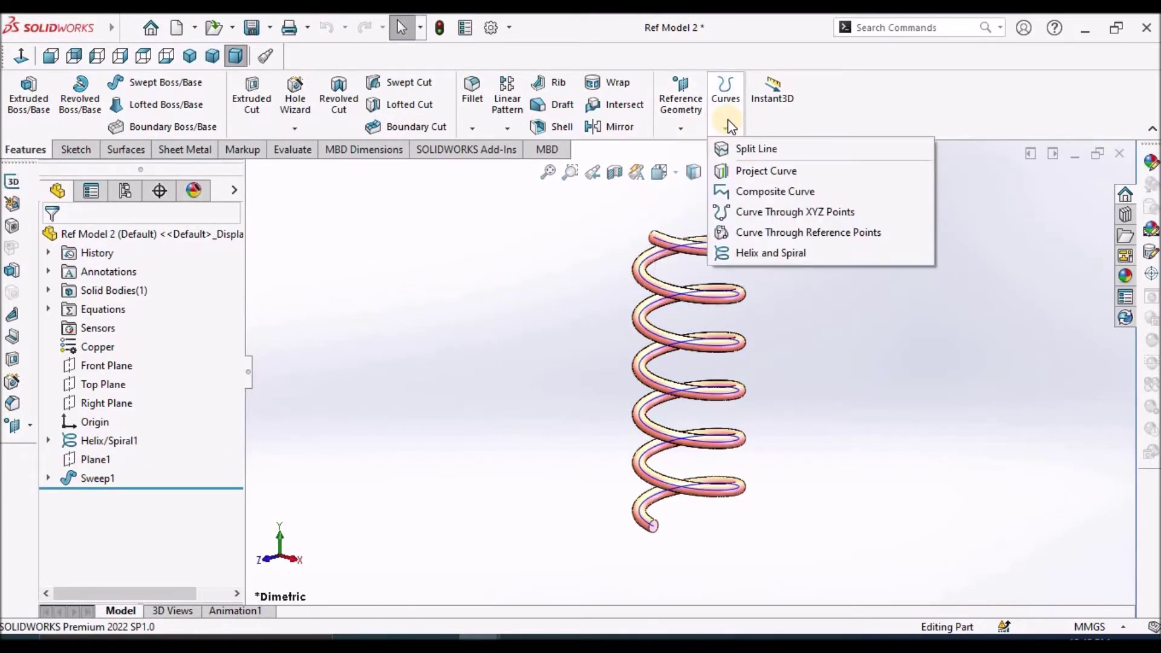
left_click(779, 254)
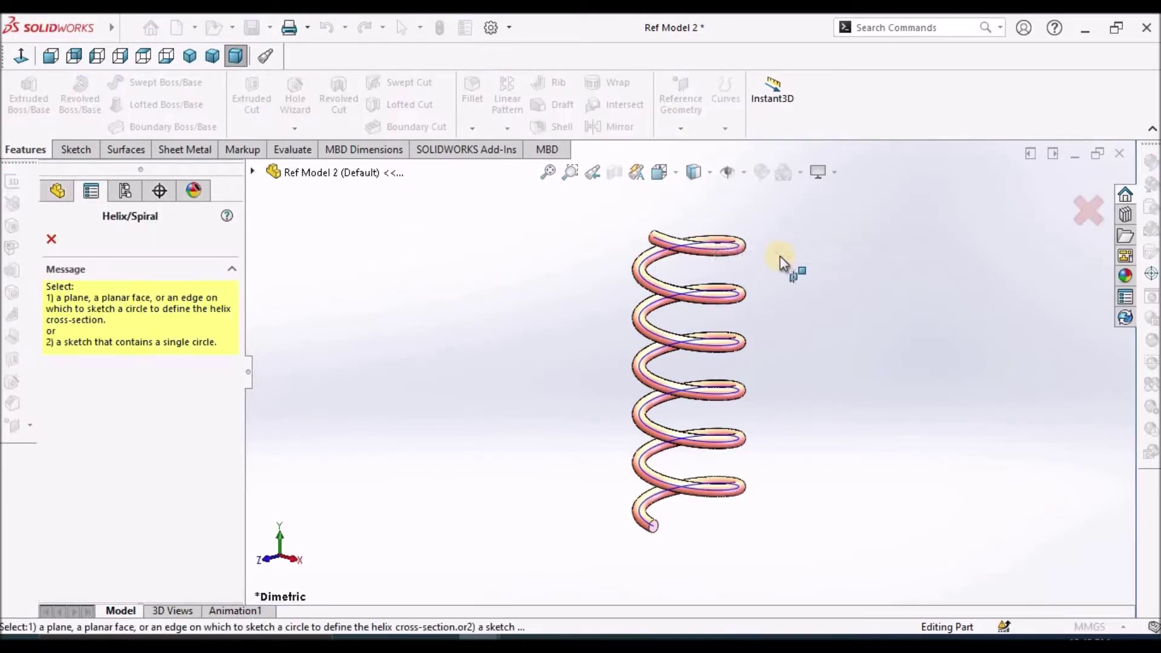
left_click(51, 238)
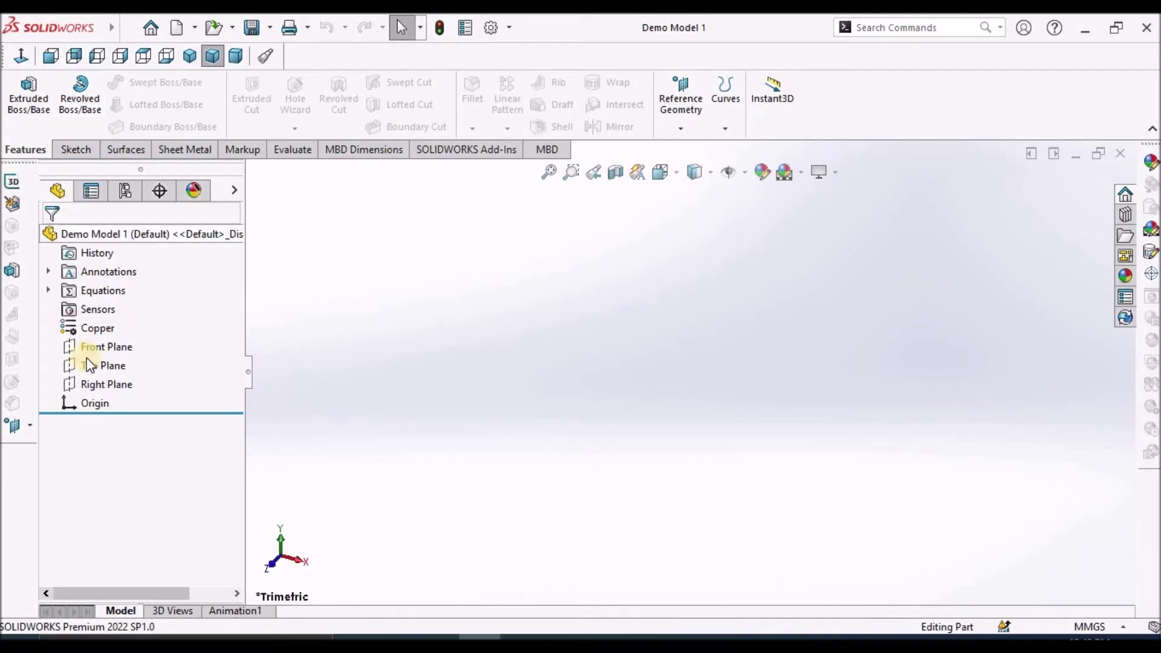
- Start a sketch on the Front Plane and draw a vertical line up from the origin
left_click(107, 346)
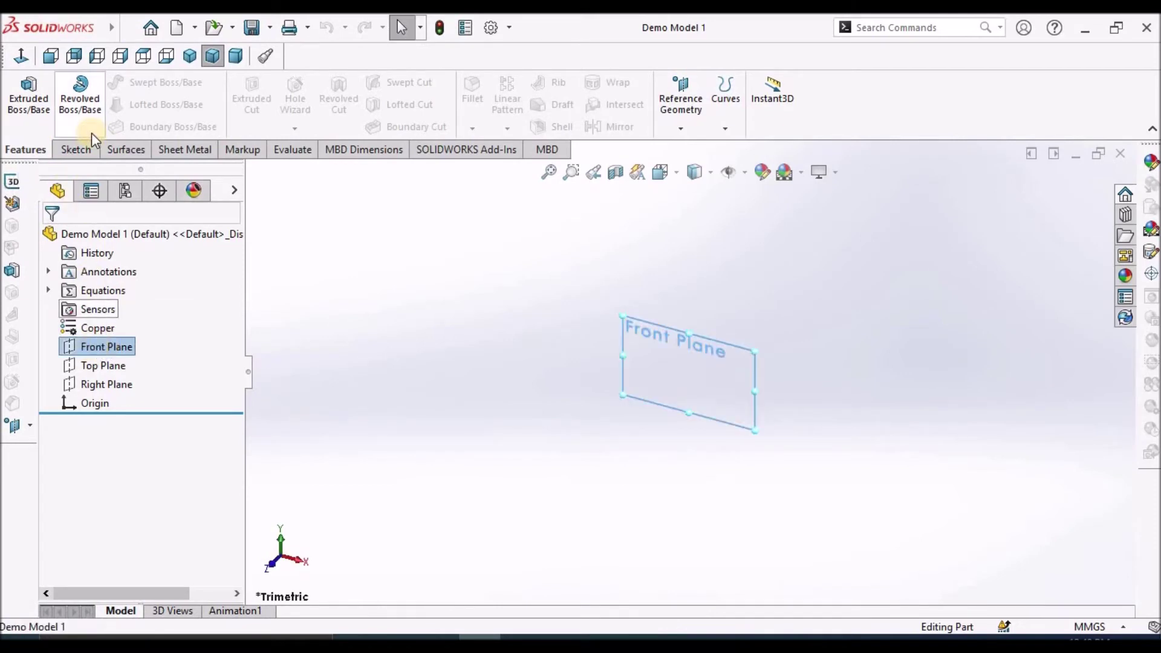
left_click(76, 150)
left_click(25, 85)
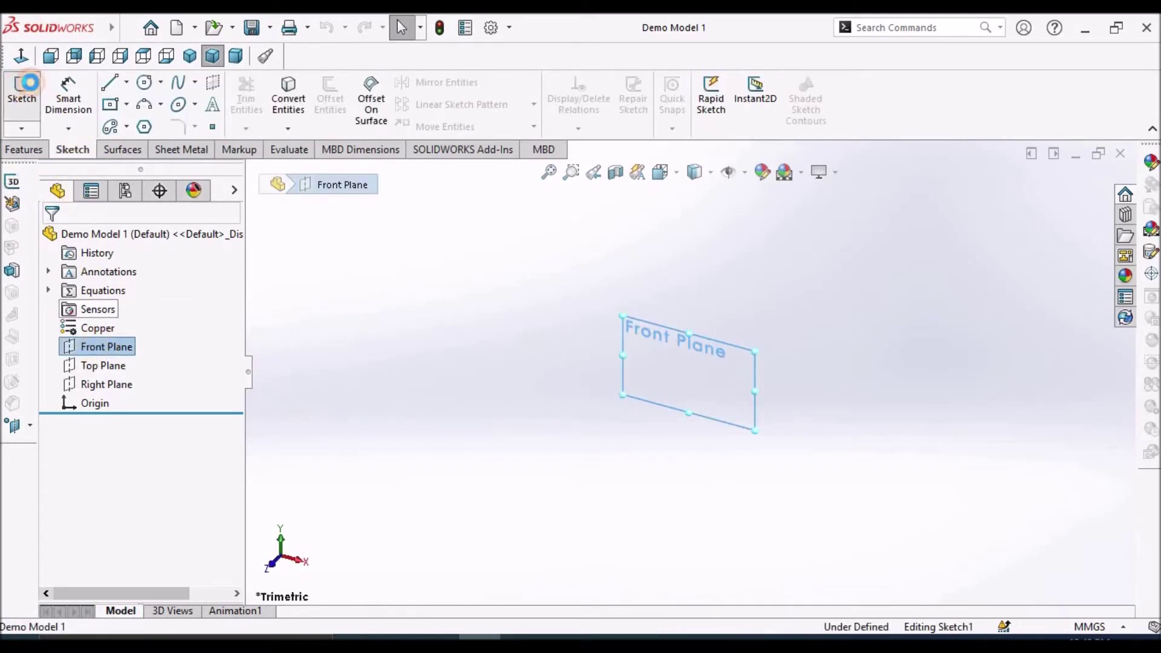
left_click(126, 81)
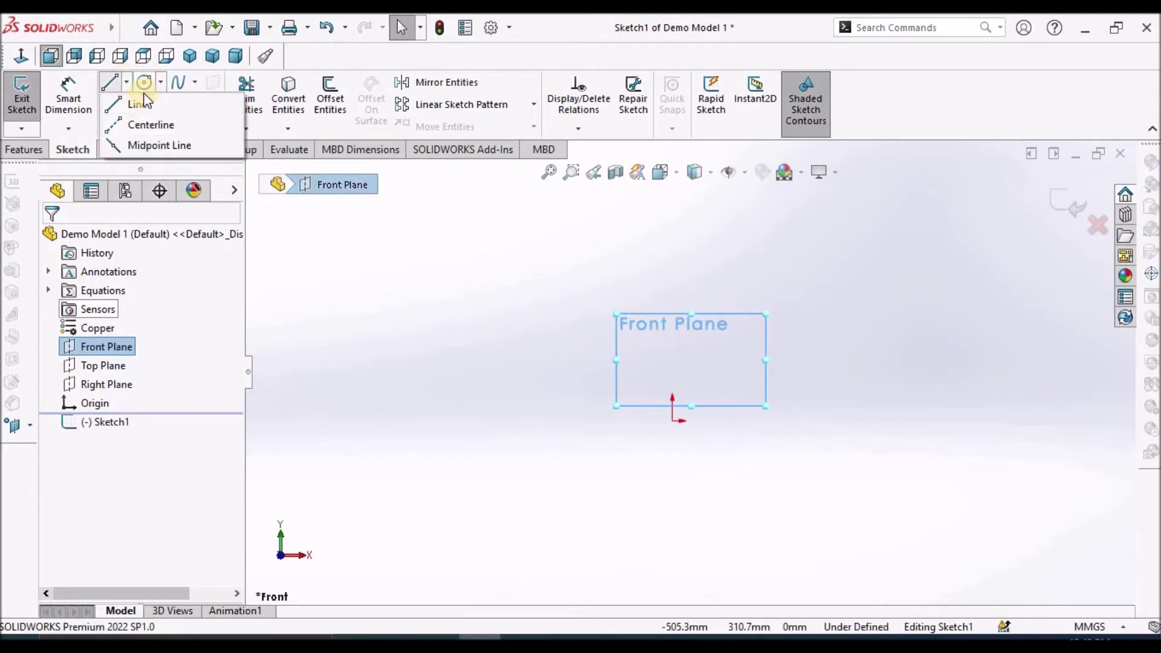
left_click(142, 106)
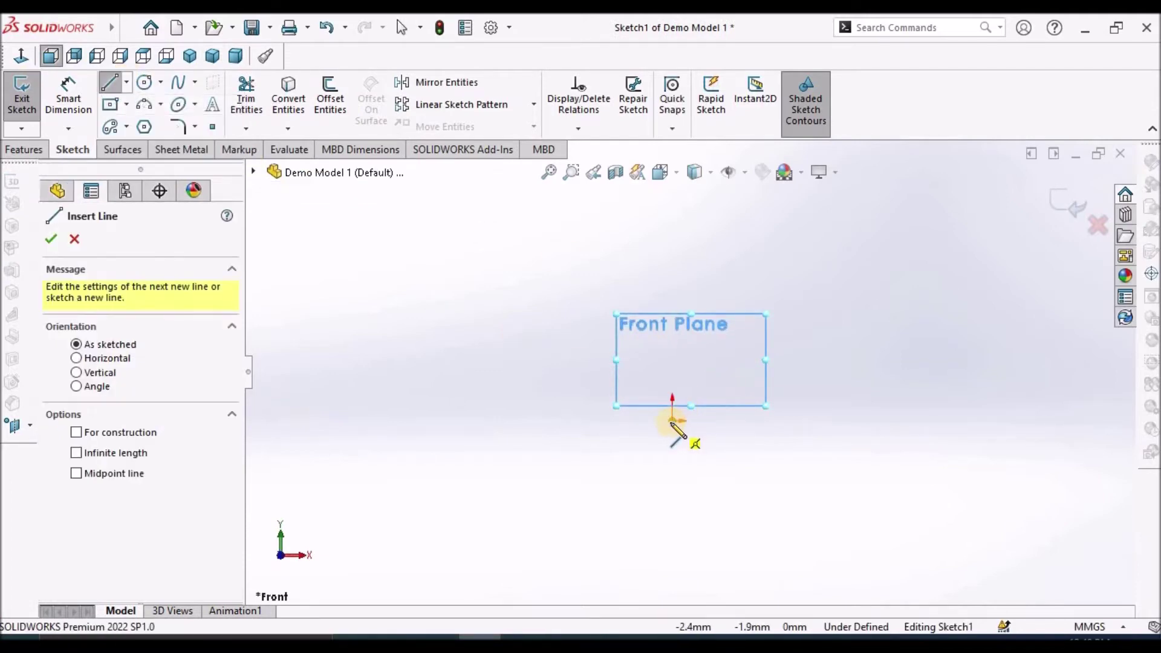
left_click_drag(671, 421, 672, 234)
right_click(509, 325)
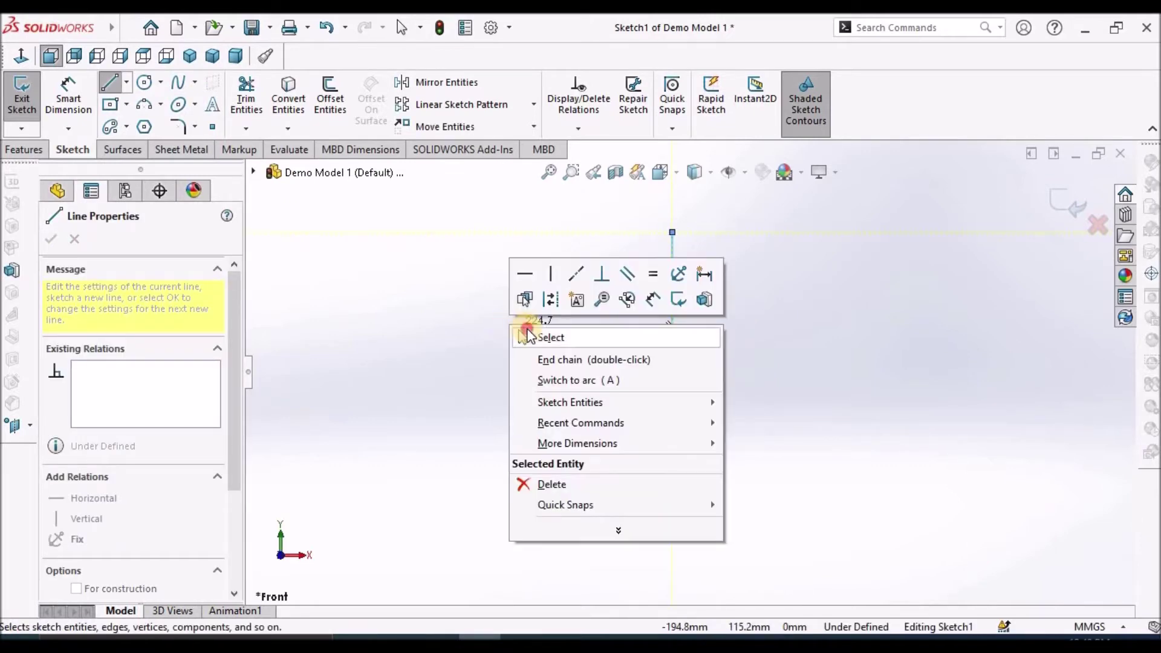
left_click(519, 334)
- Dimension the vertical line to 150 mm and exit Sketch1
left_click(67, 96)
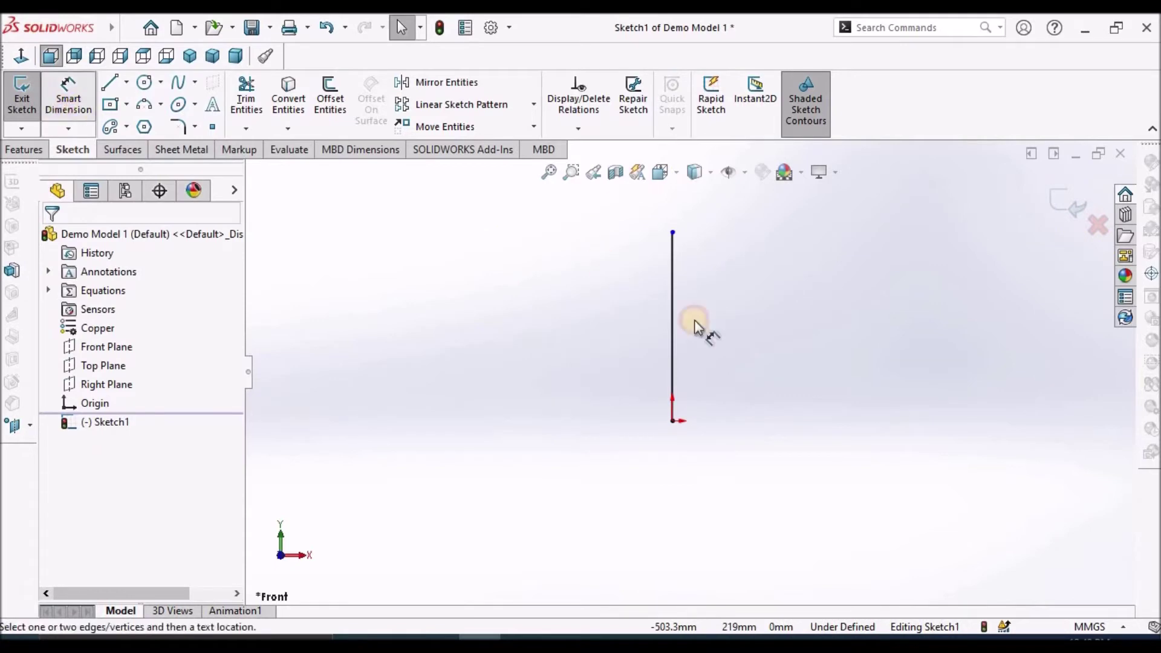
left_click(673, 310)
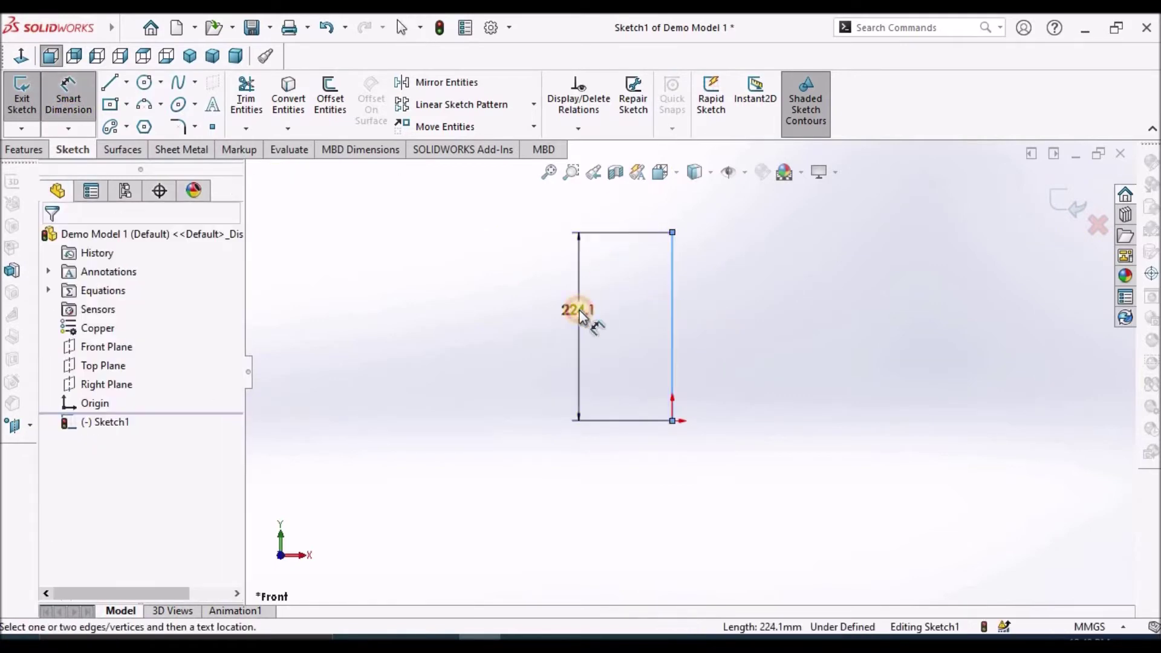
left_click(579, 314)
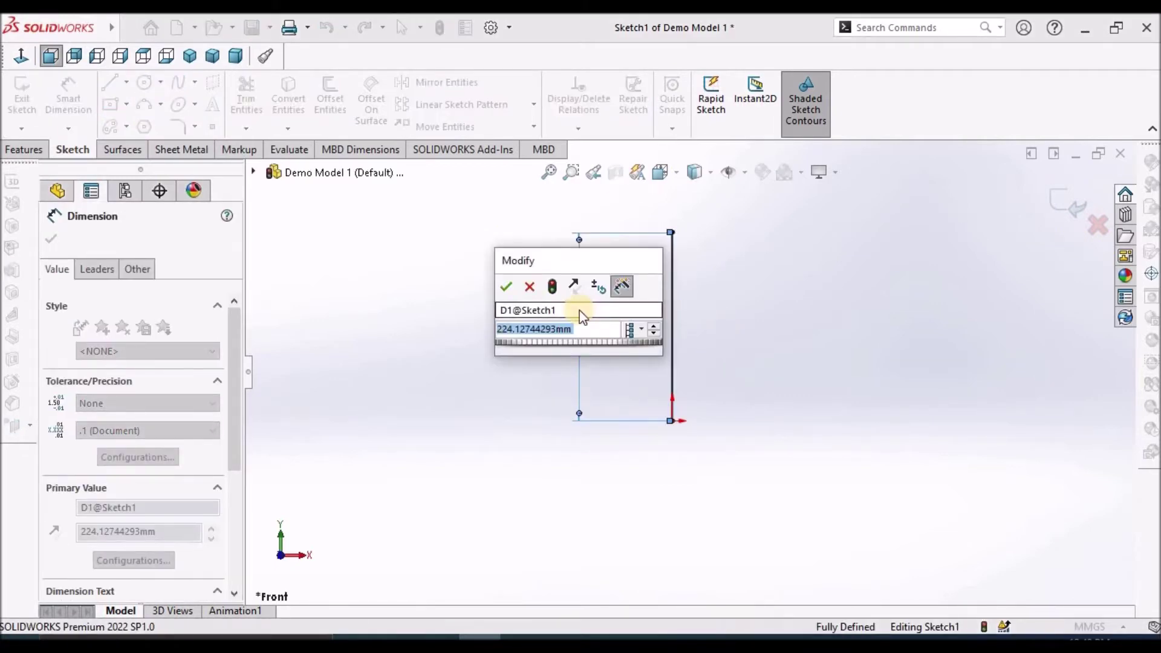
type("150")
key("Return")
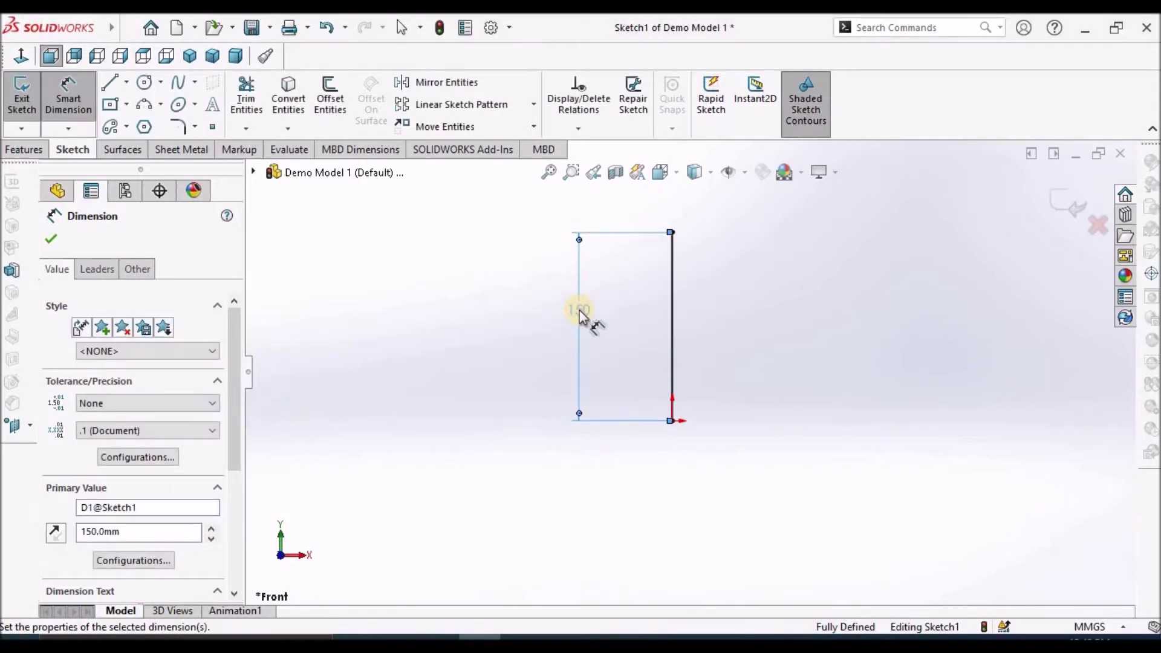
left_click(51, 241)
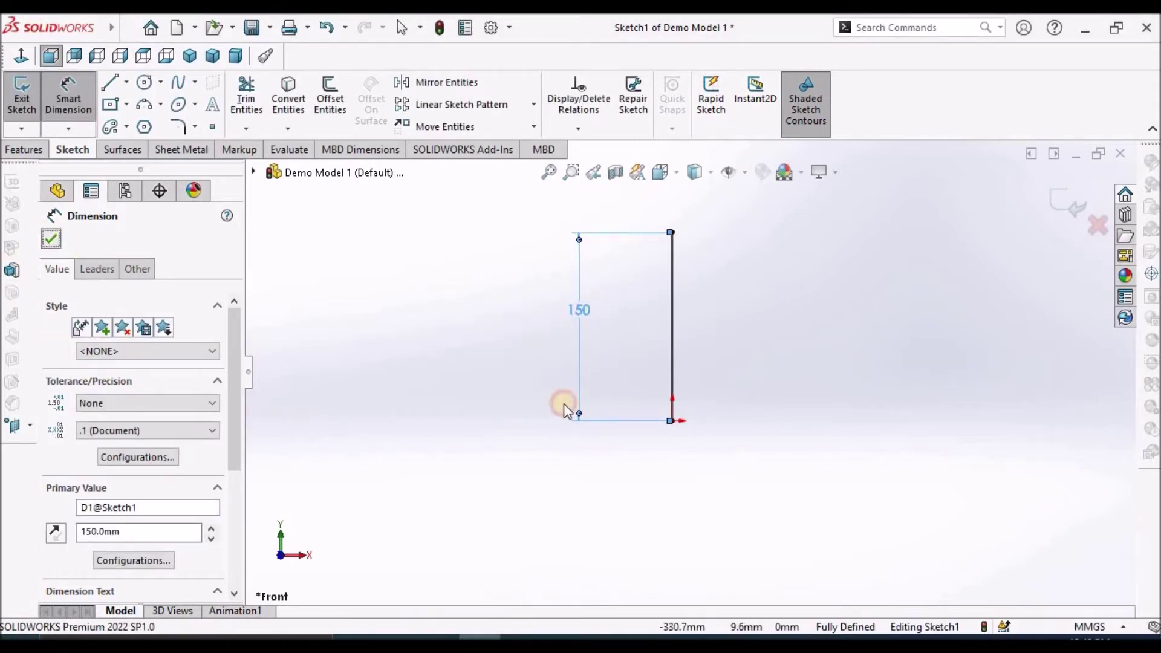
left_click(1065, 197)
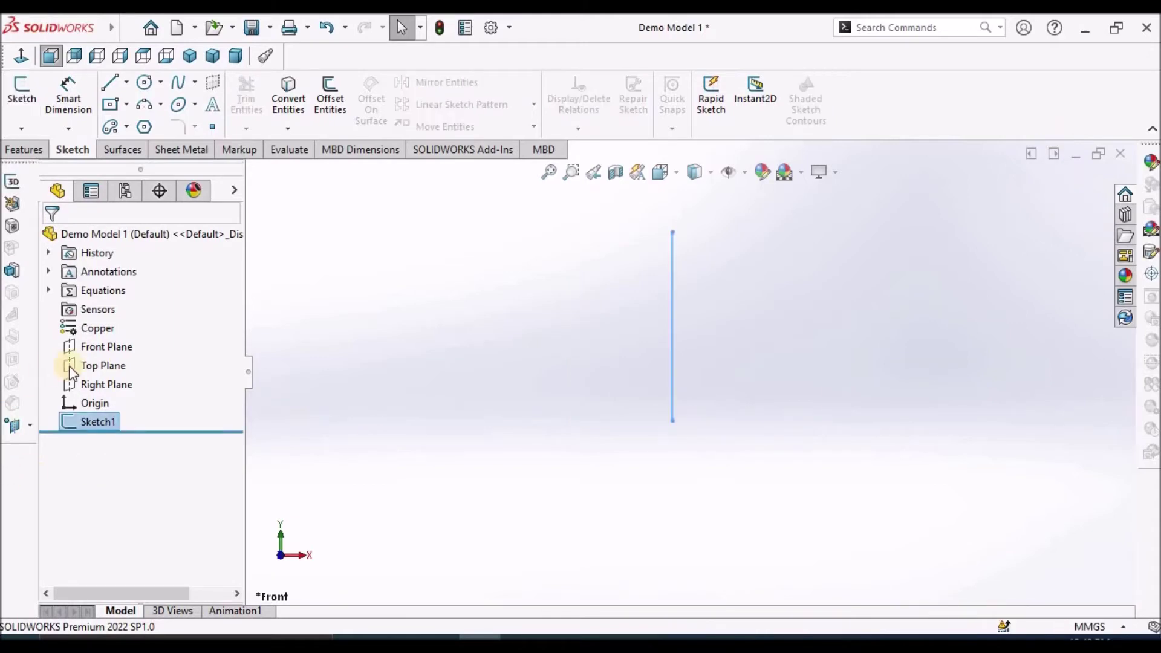
- Start a second Front Plane sketch with a horizontal centerline from the origin
left_click(109, 351)
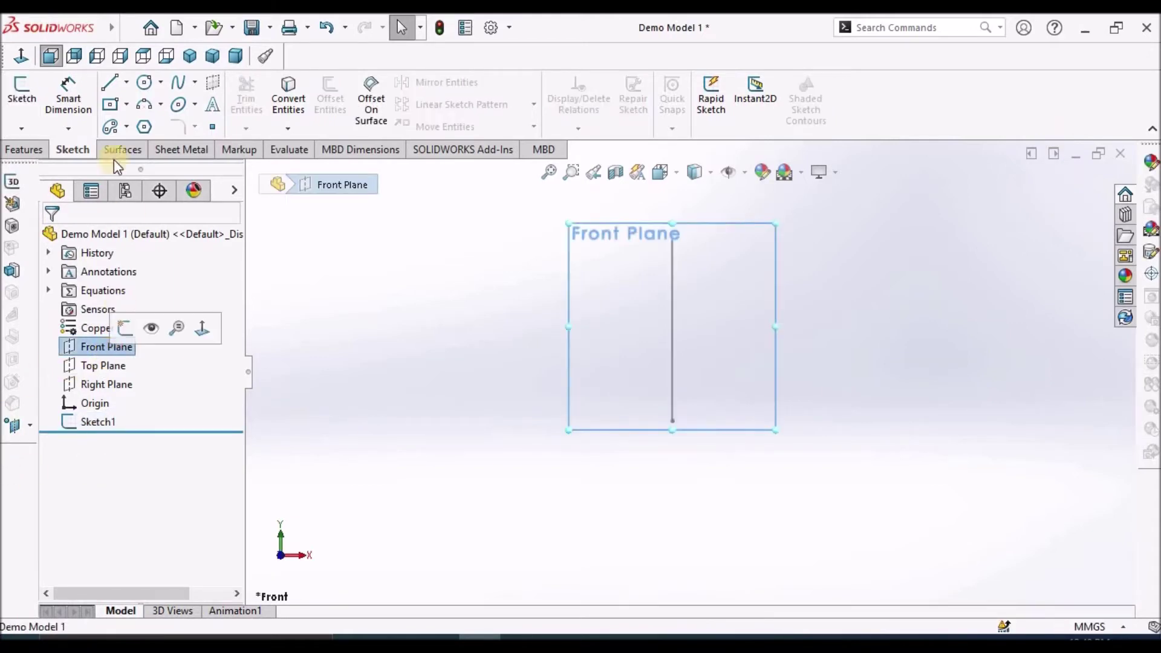
left_click(20, 108)
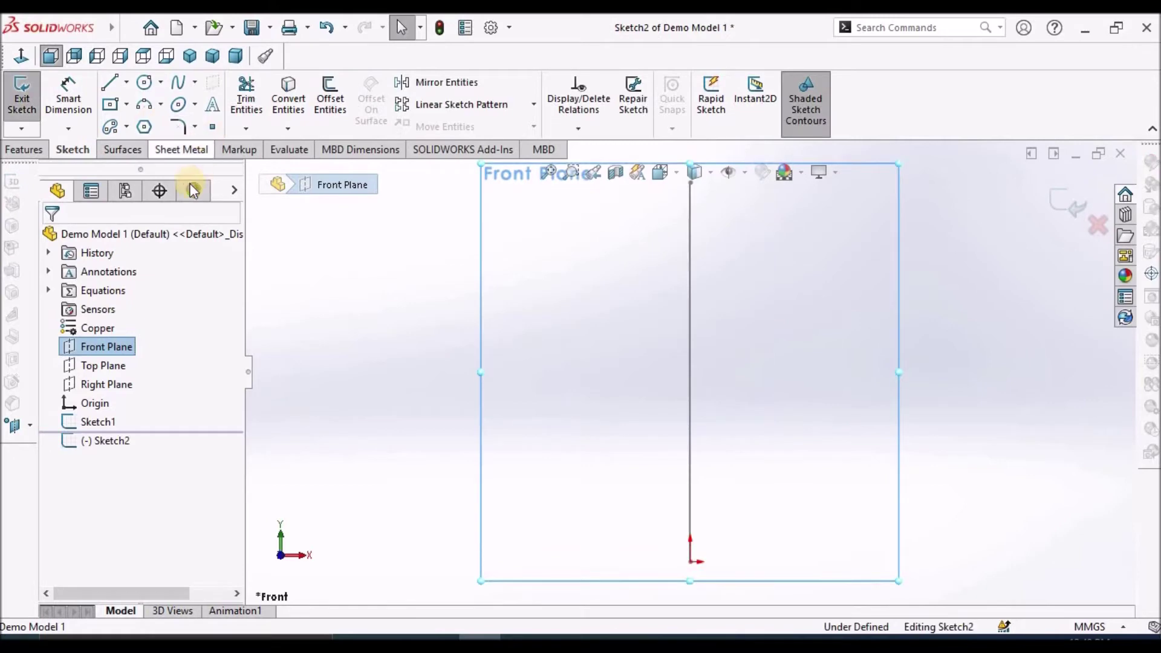
left_click(127, 84)
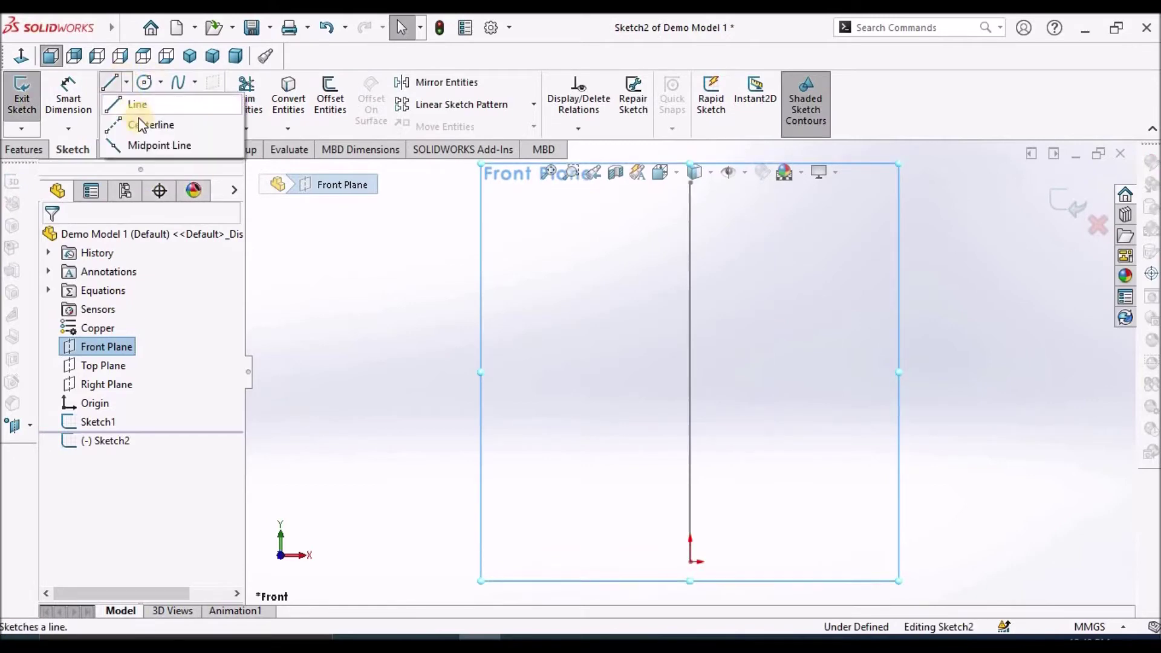
left_click(135, 125)
scroll(761, 472, "down", 3)
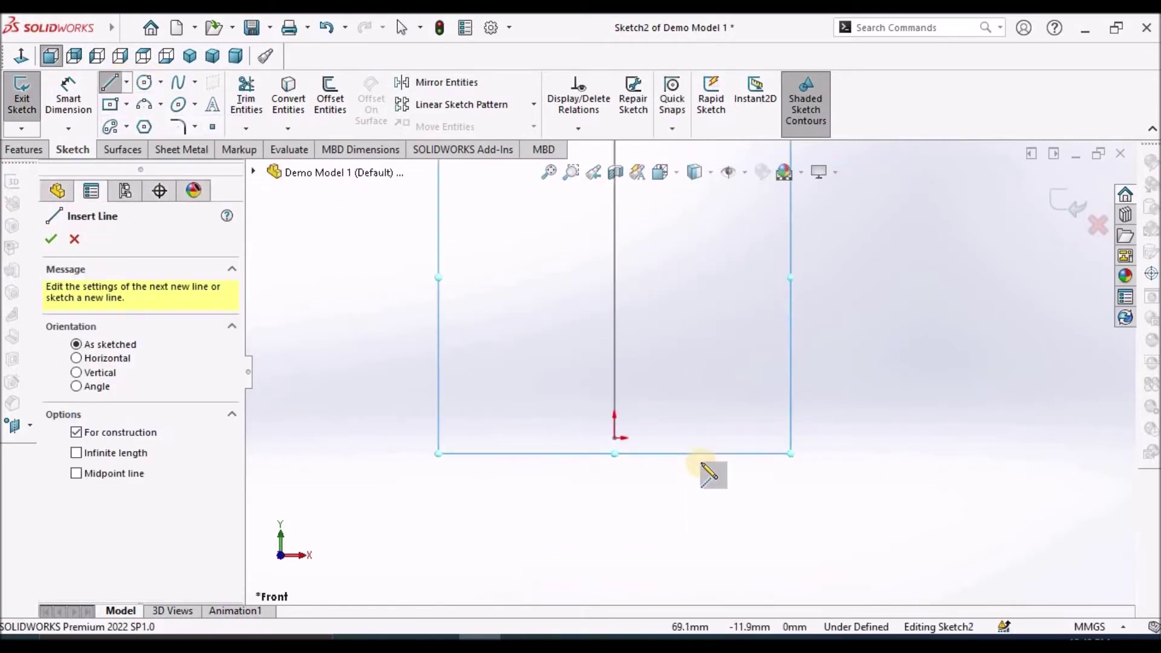
left_click(614, 435)
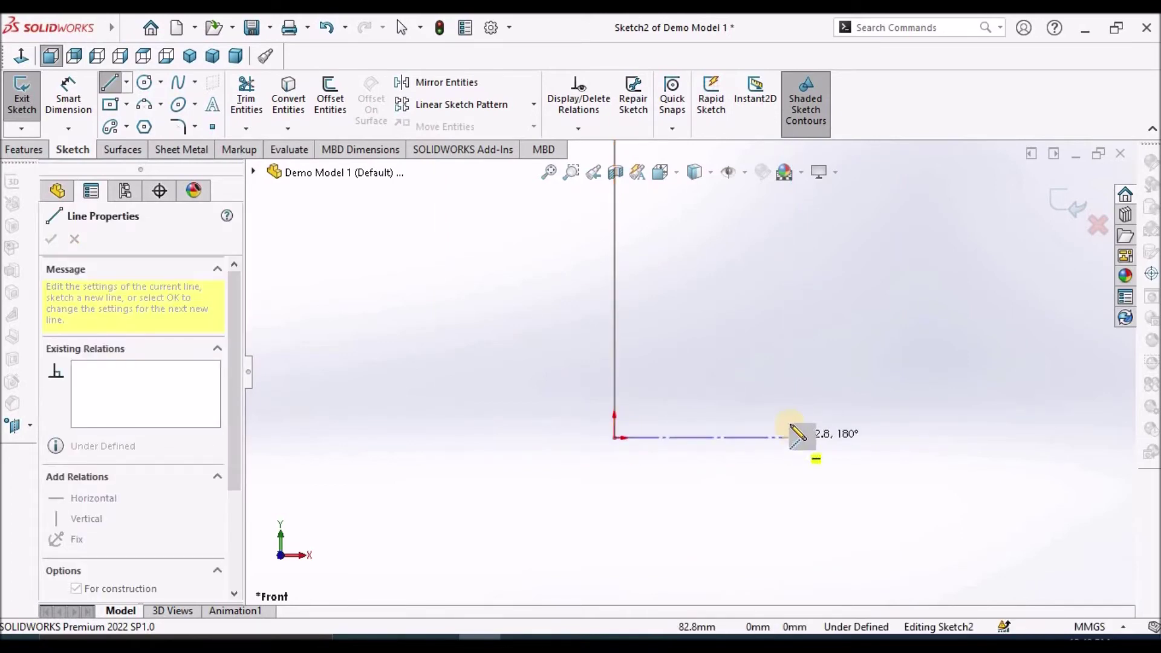
left_click(791, 438)
right_click(793, 347)
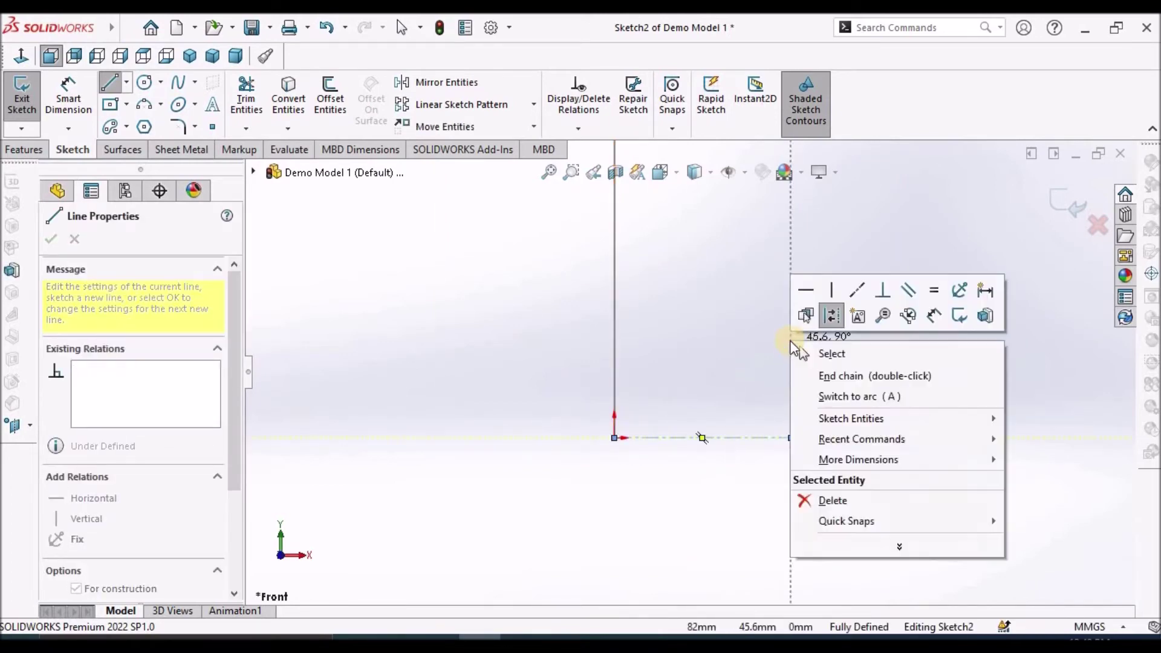
left_click(811, 357)
- Draw a circle centred on the centerline's right end
left_click(145, 83)
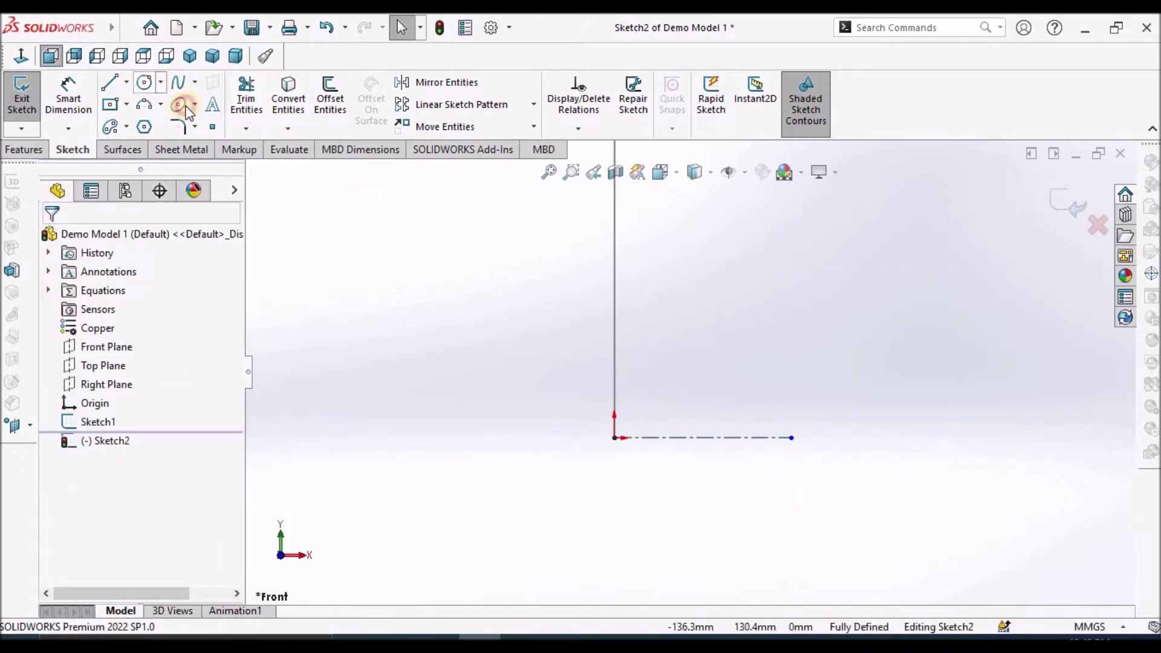
left_click(791, 437)
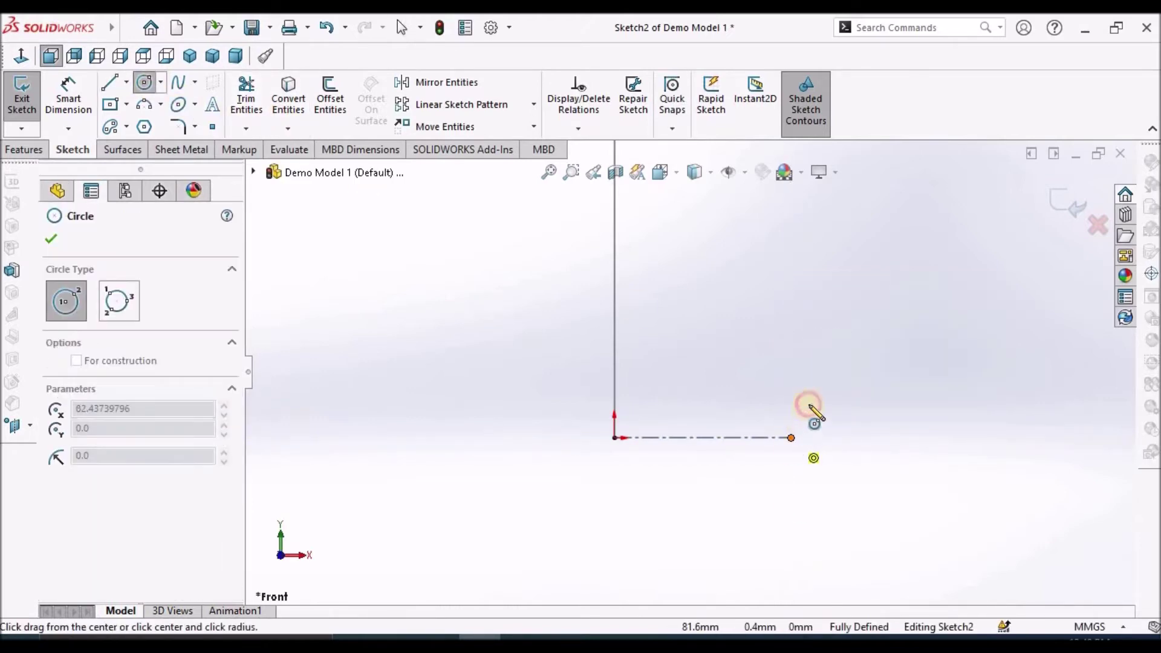
left_click(811, 404)
right_click(806, 294)
left_click(816, 297)
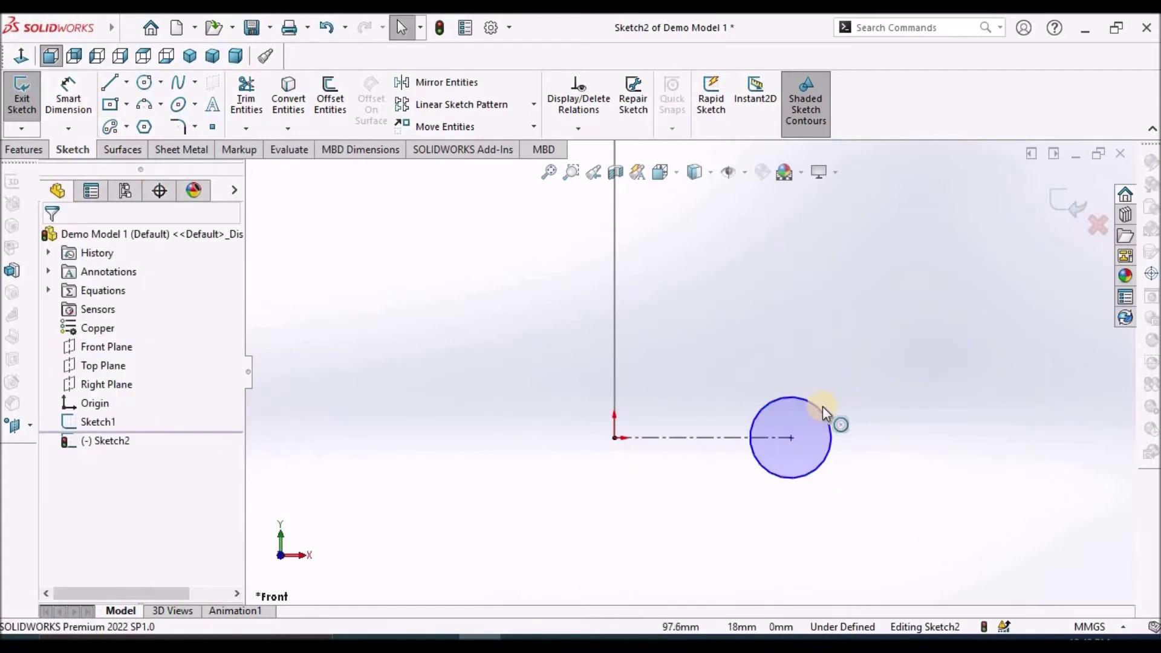
- Dimension the circle to Ø10 mm and its centre 140 mm from the vertical line
left_click(81, 97)
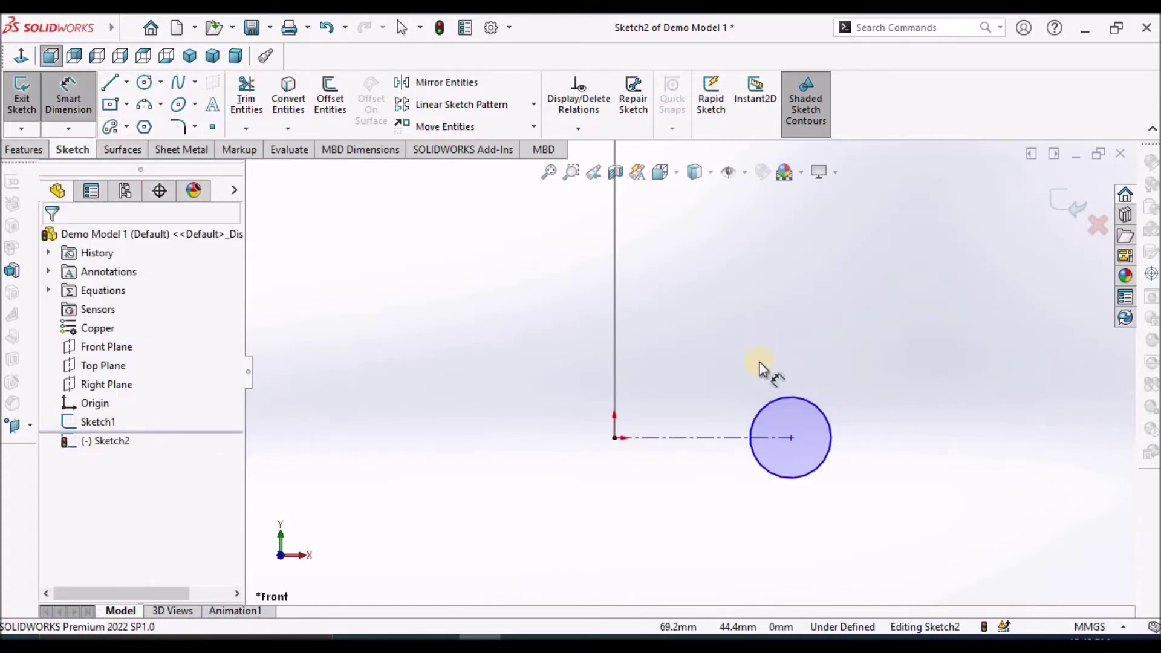
left_click(822, 413)
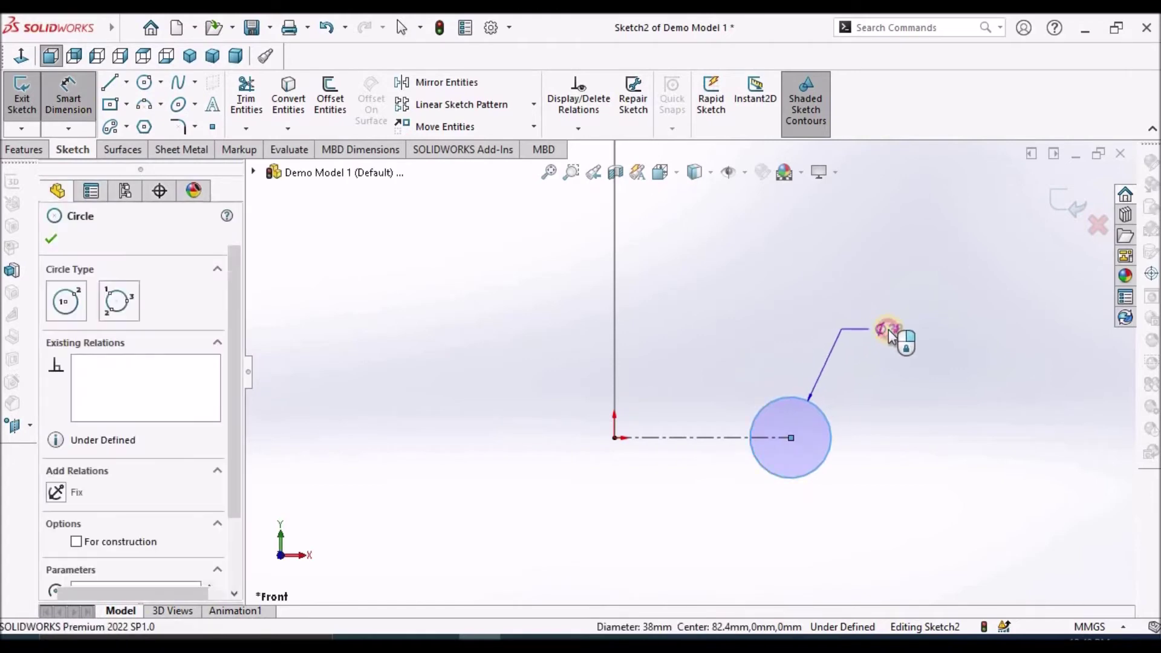
left_click(888, 329)
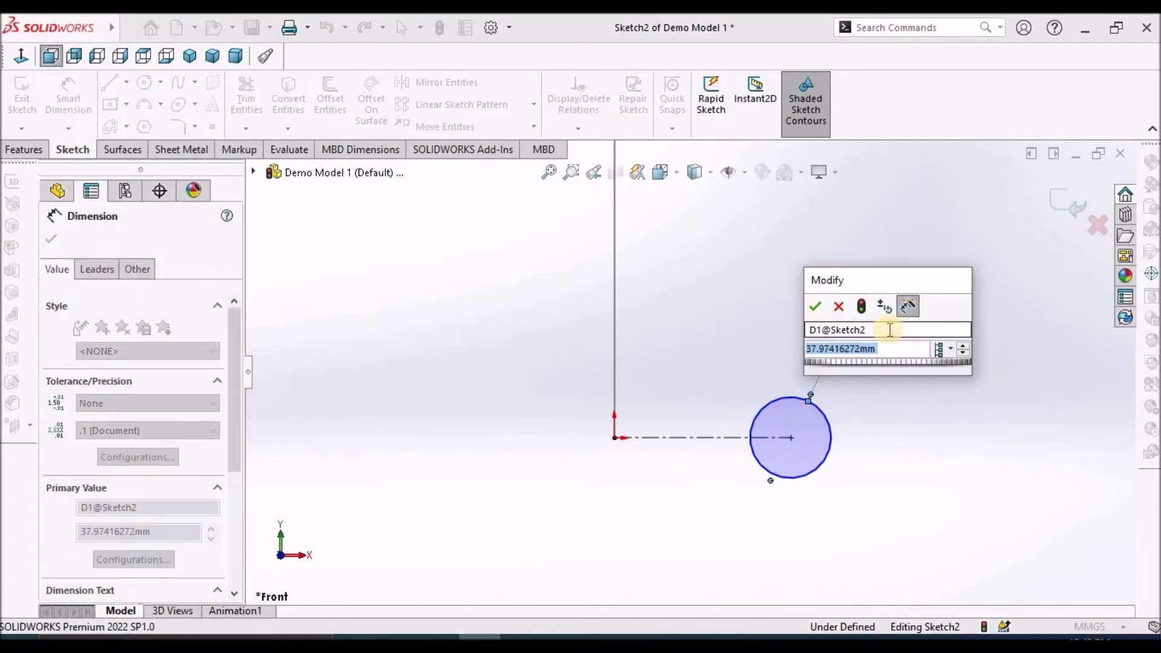
type("10")
key("Return")
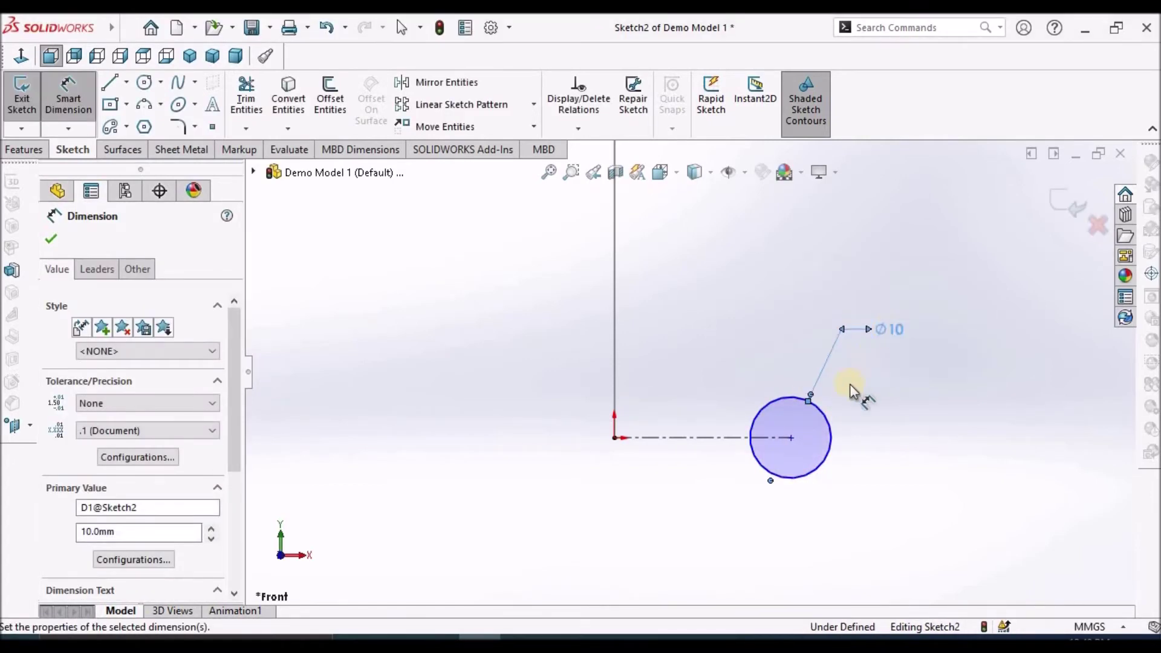
left_click(614, 343)
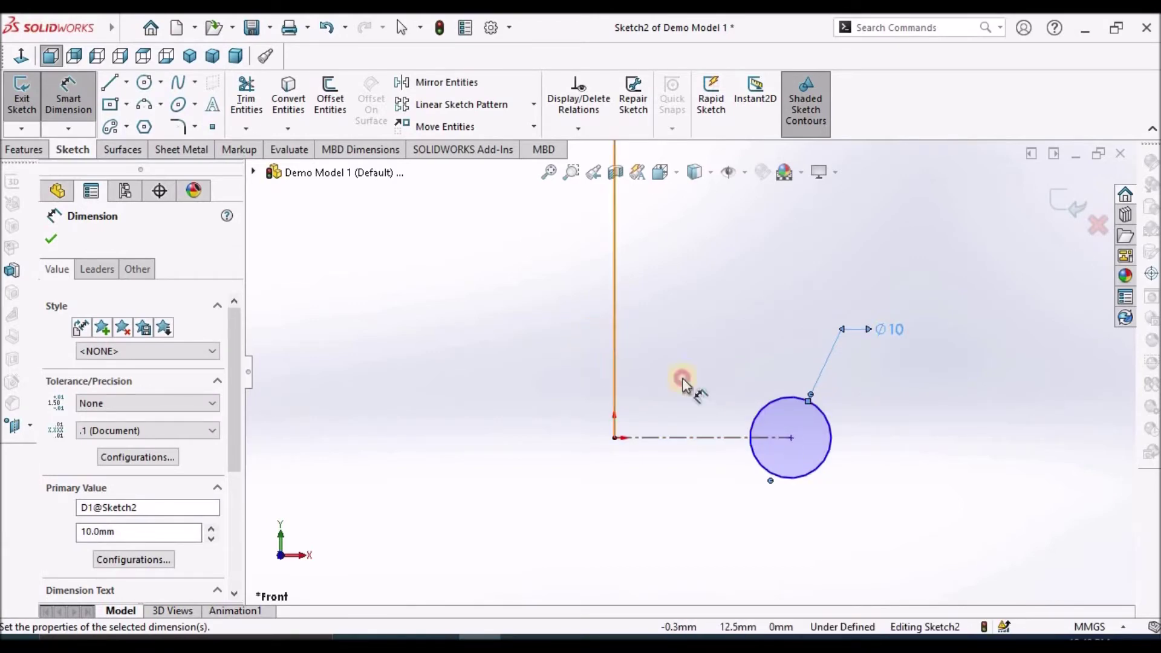
left_click(790, 439)
left_click(689, 559)
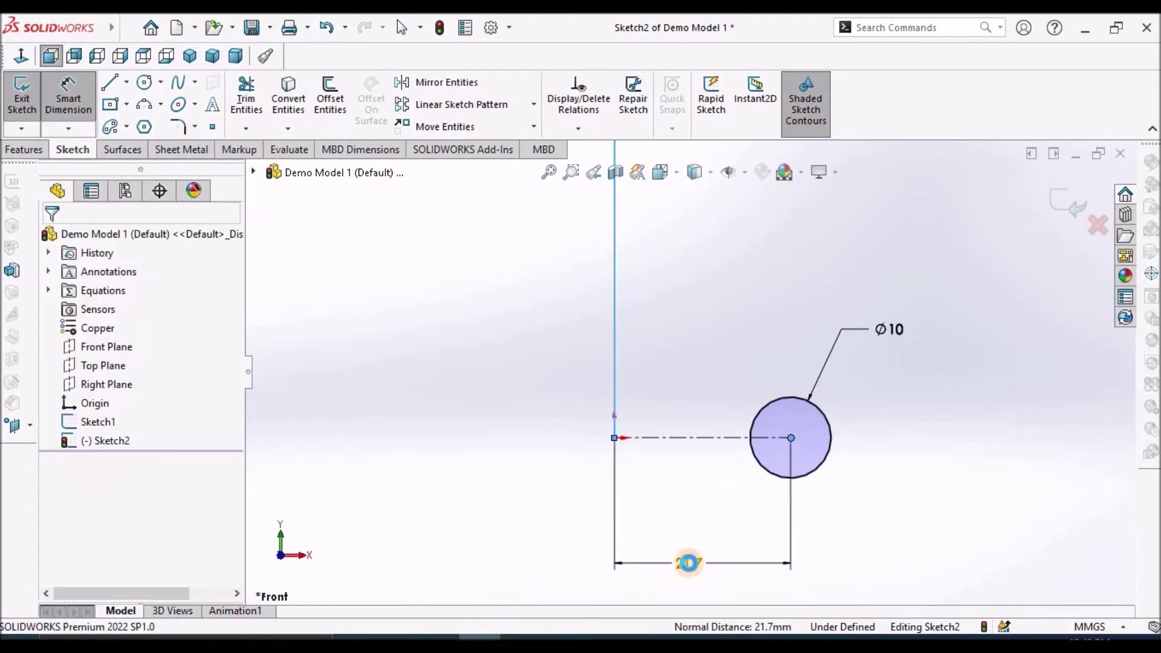
type("140")
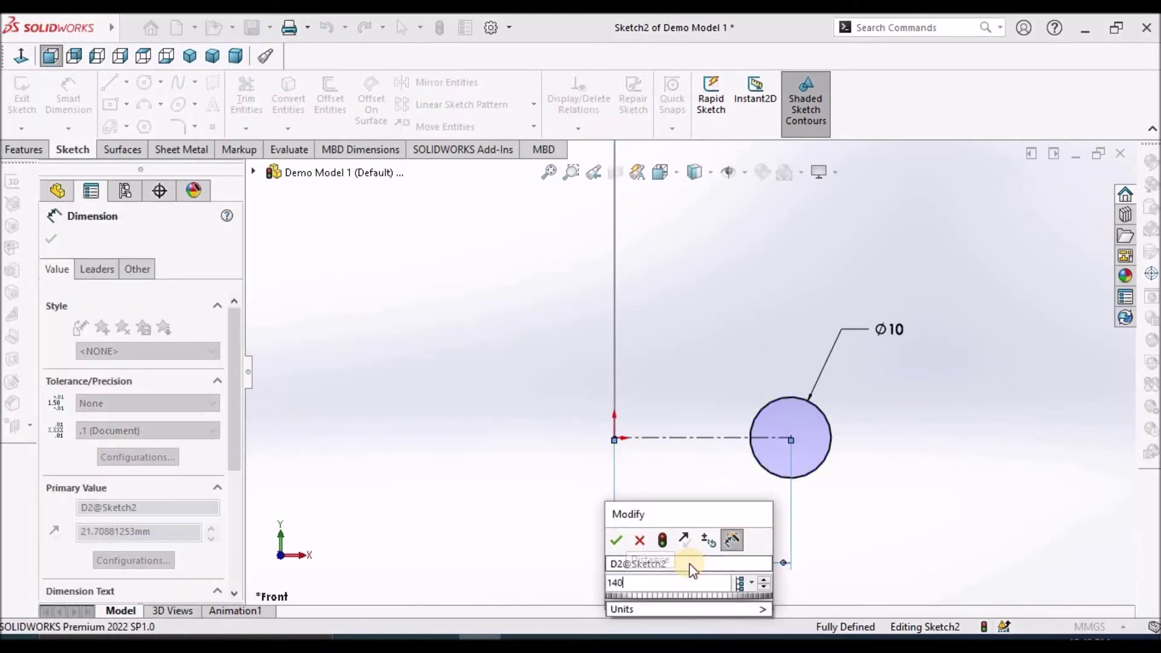
key("Return")
key("Escape")
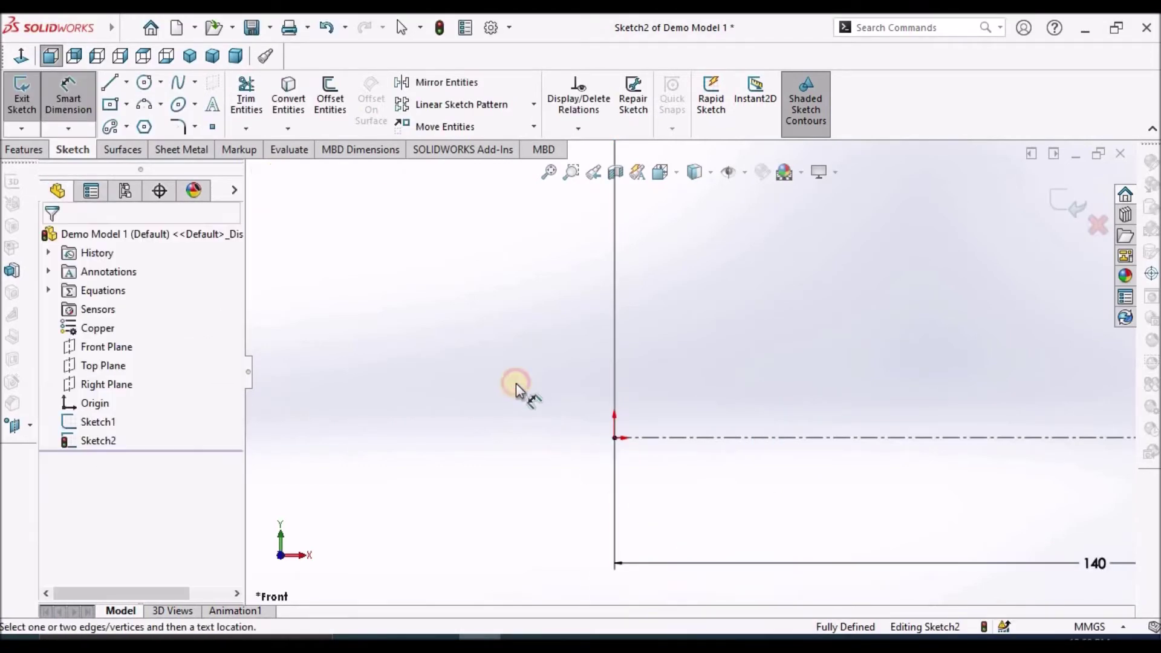
- Fit the sketch in view and exit Sketch2
key("f")
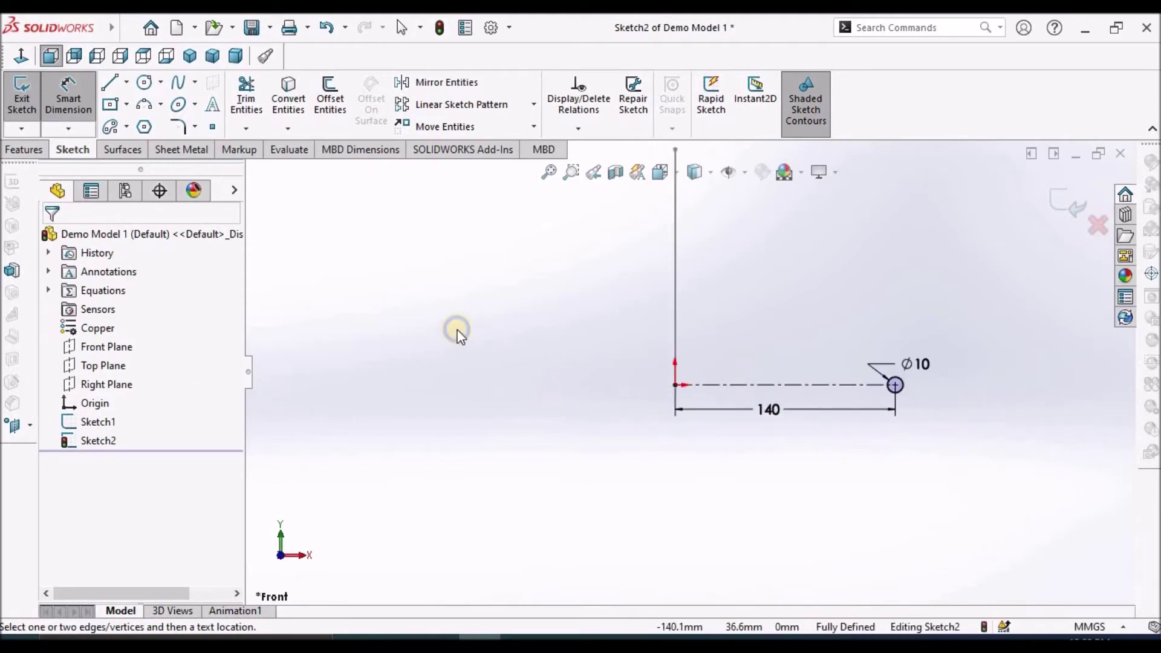
right_click(455, 330)
left_click(497, 382)
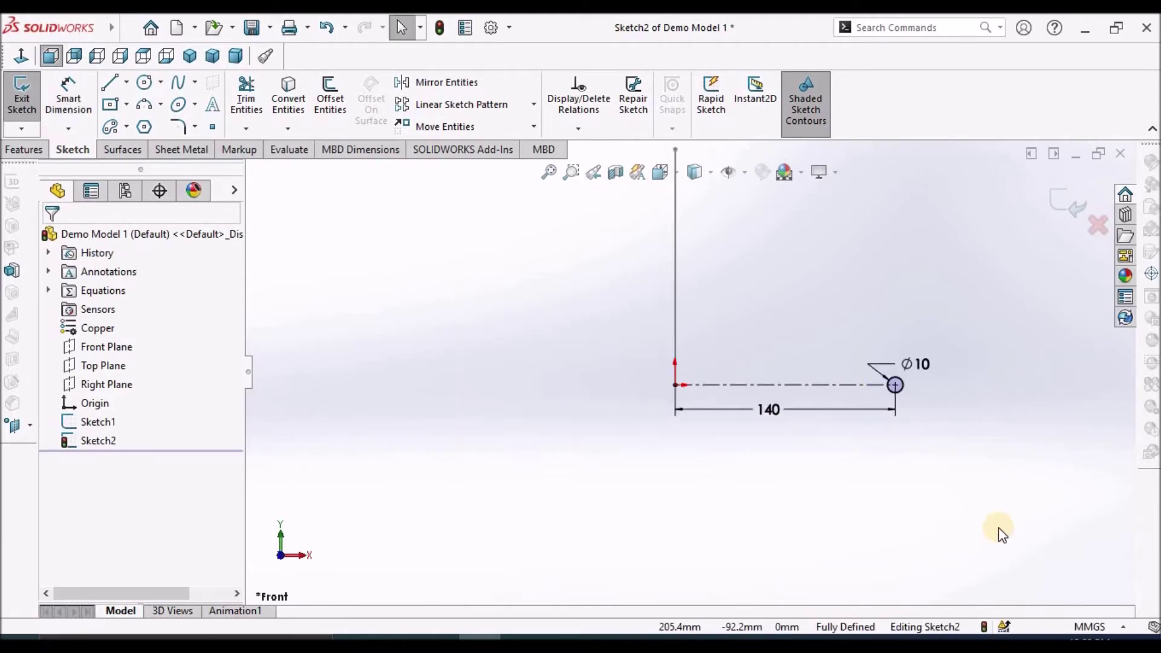
scroll(917, 437, "down", 5)
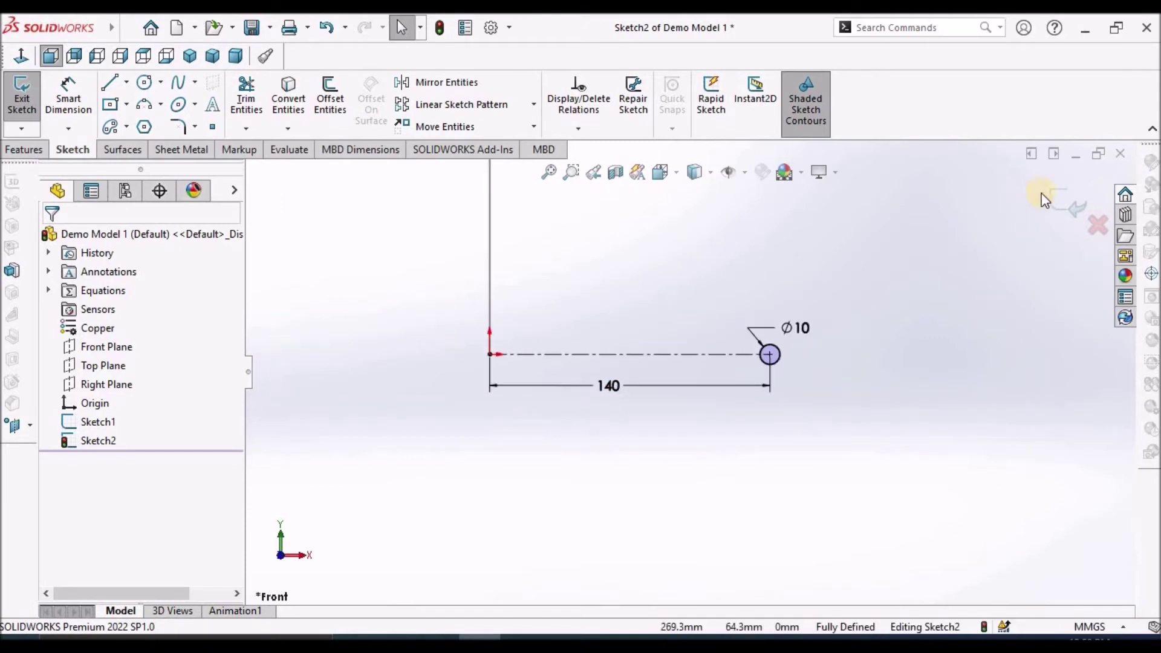
left_click(1065, 201)
- Orbit back to the front view and launch the Swept Boss/Base feature
left_click(865, 354)
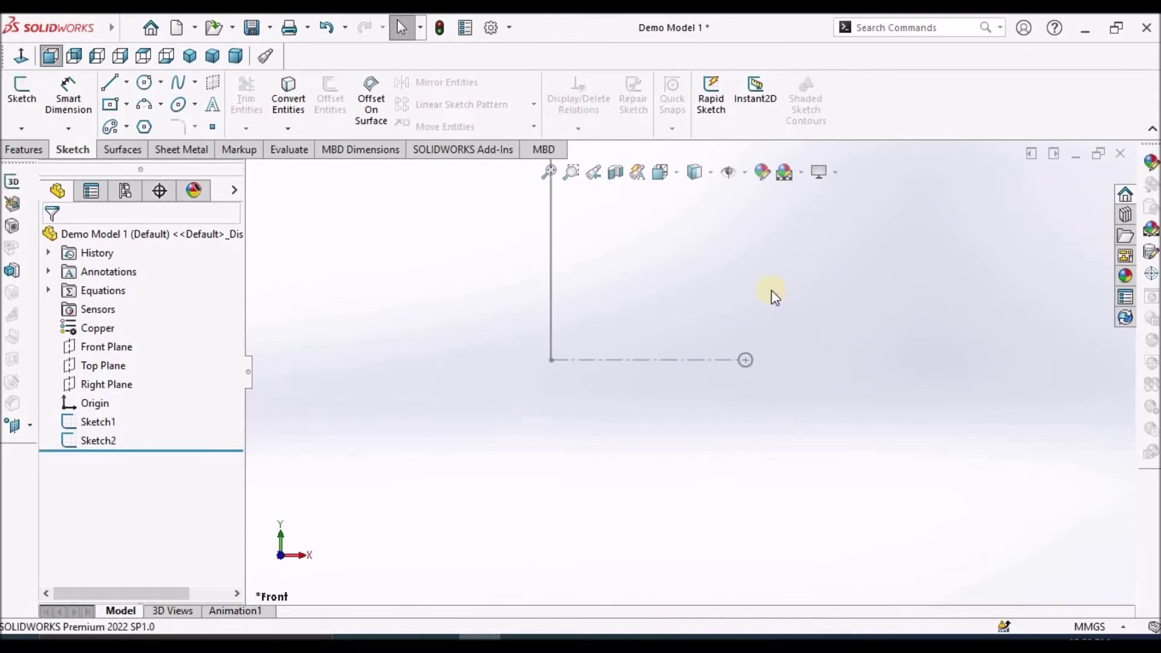
middle_click_drag(689, 393, 715, 356)
key("ctrl+1")
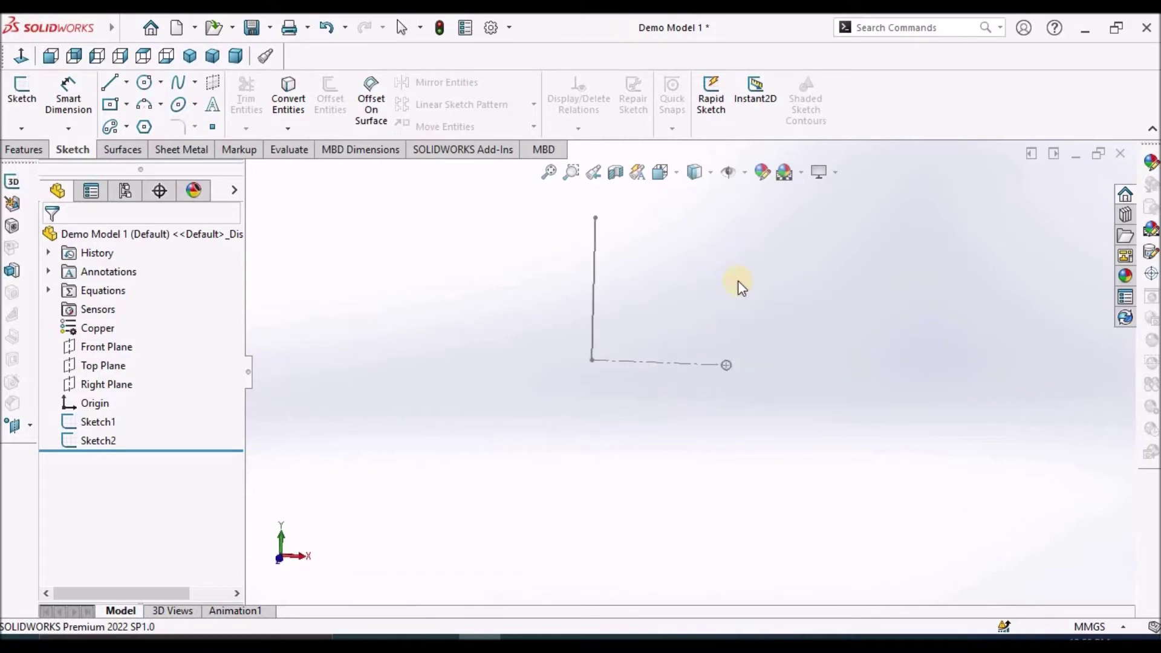
scroll(693, 311, "down", 2)
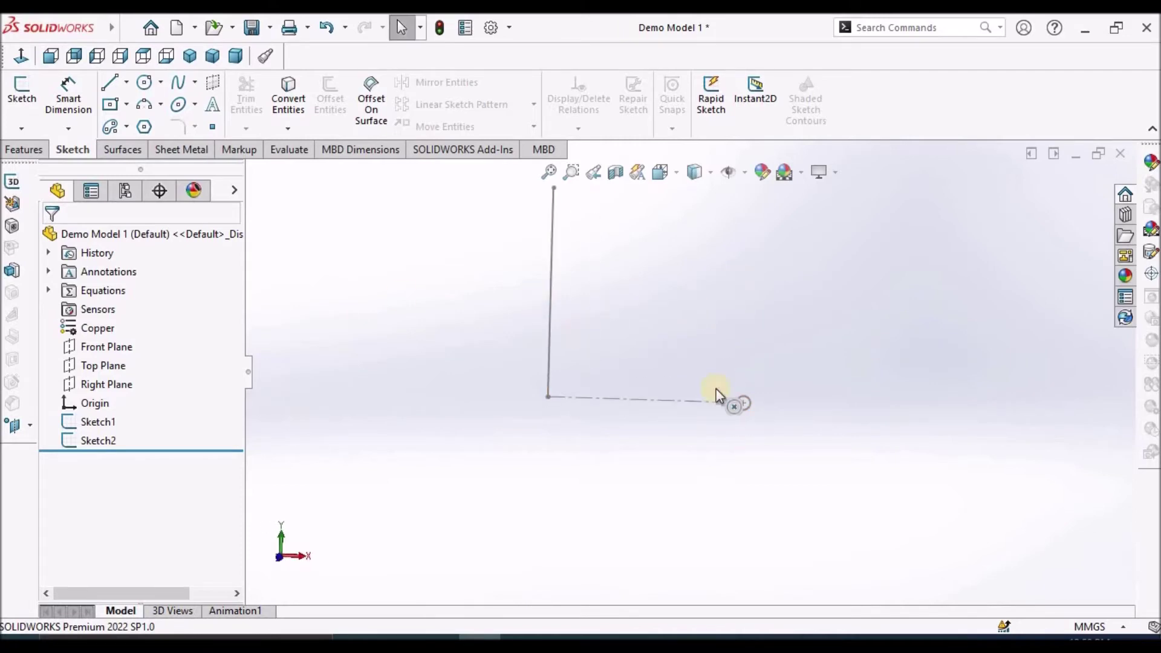
left_click(13, 151)
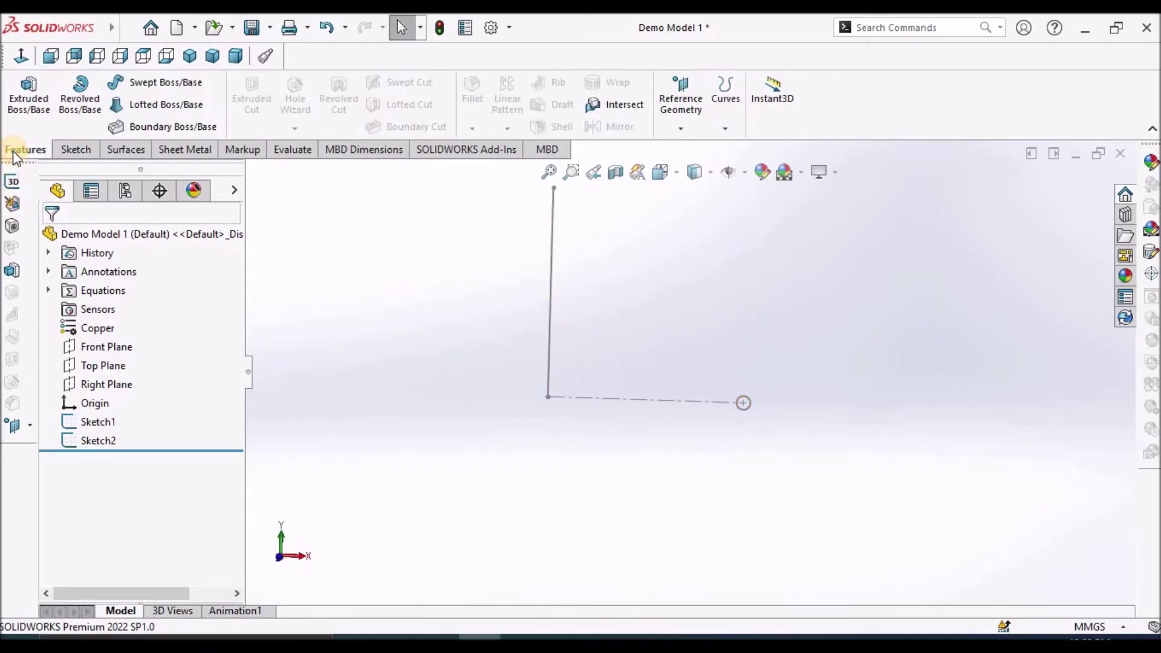
left_click(164, 94)
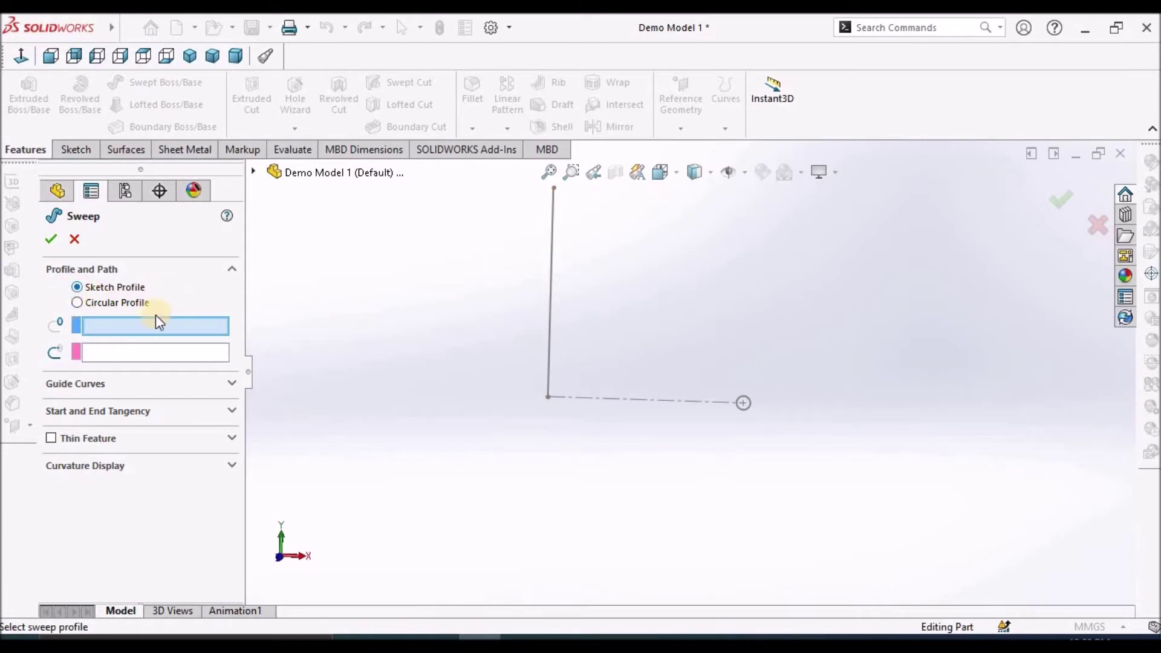
- Set the Sketch2 circle as the sweep profile and the Sketch1 line as the path
left_click(94, 327)
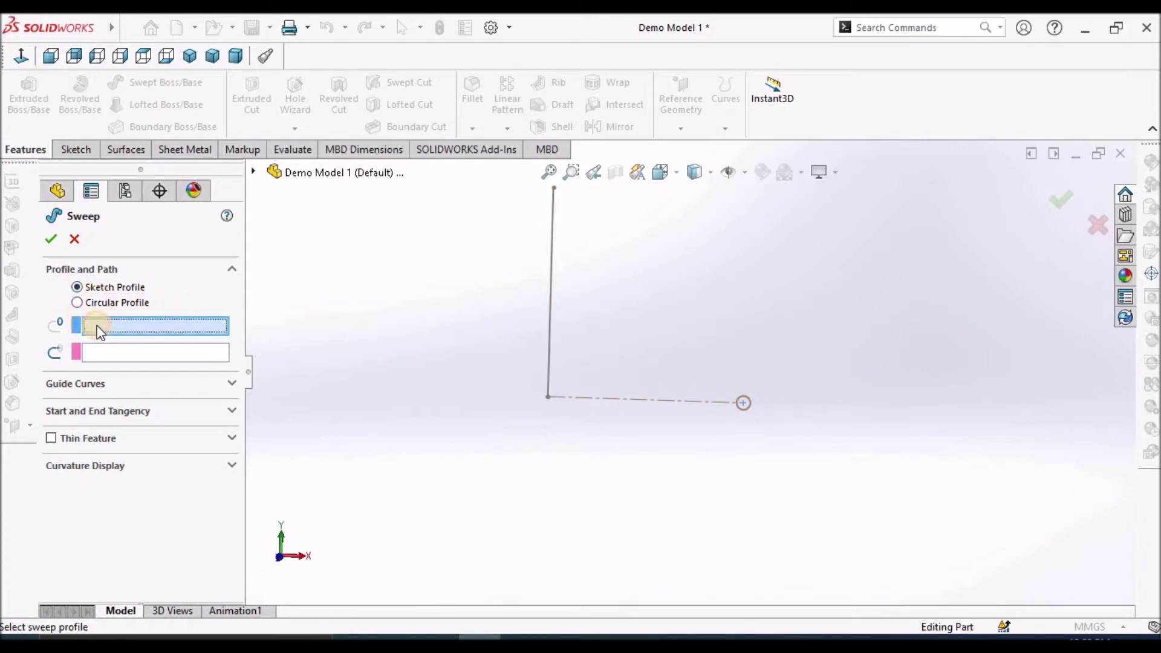
left_click(747, 399)
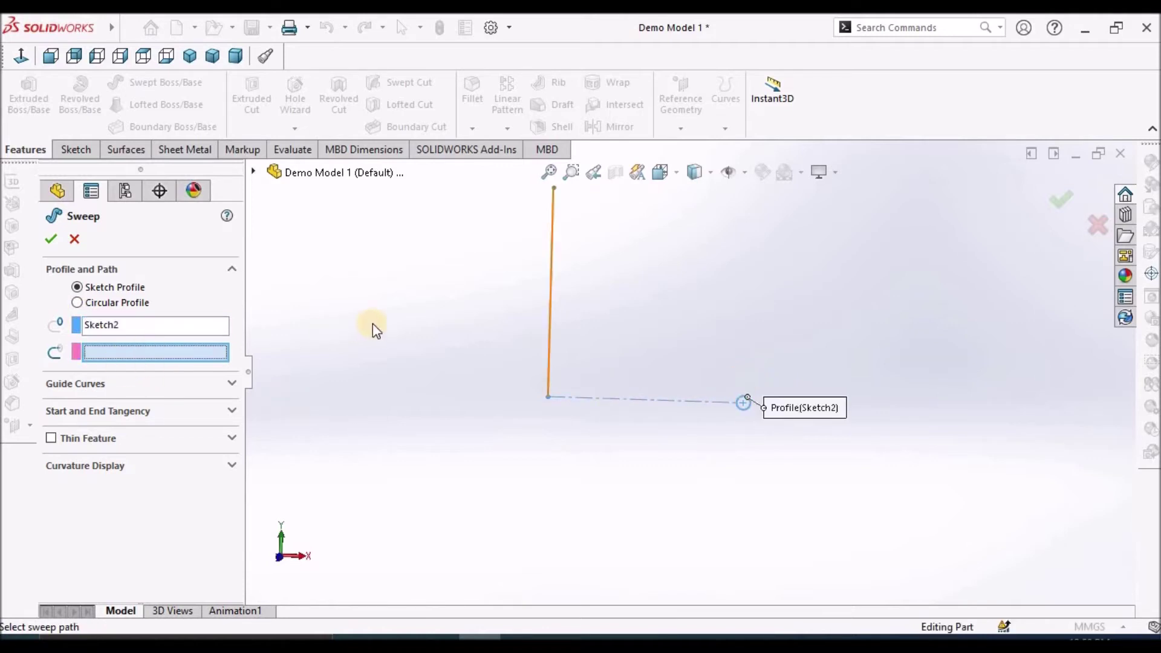
left_click(552, 290)
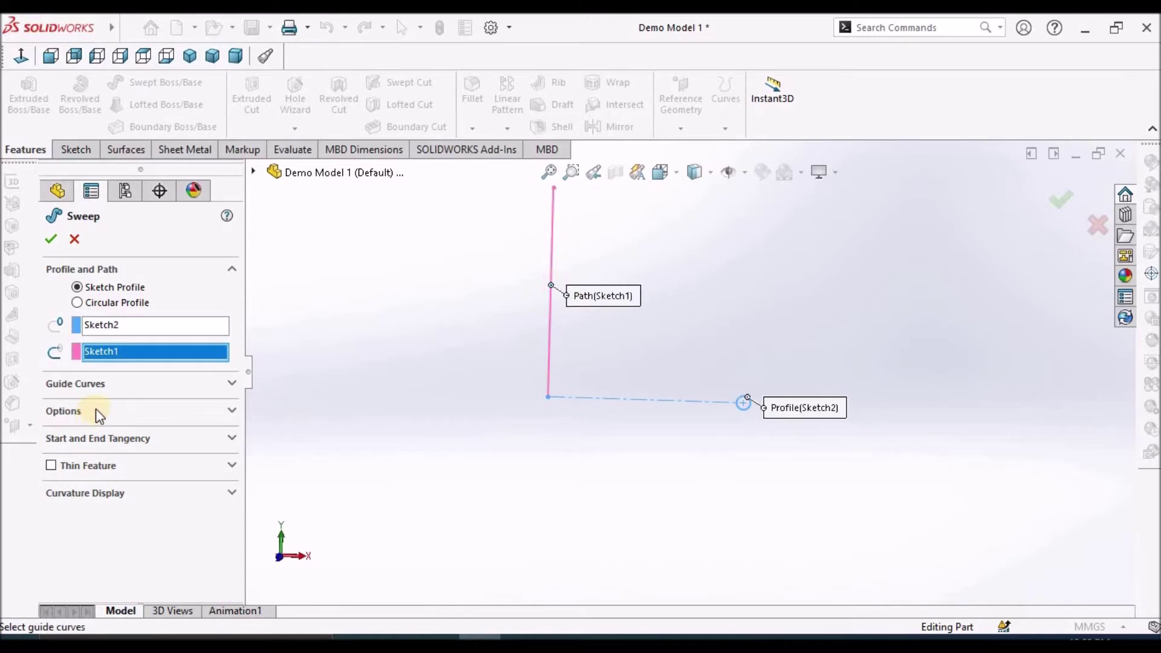
left_click(104, 389)
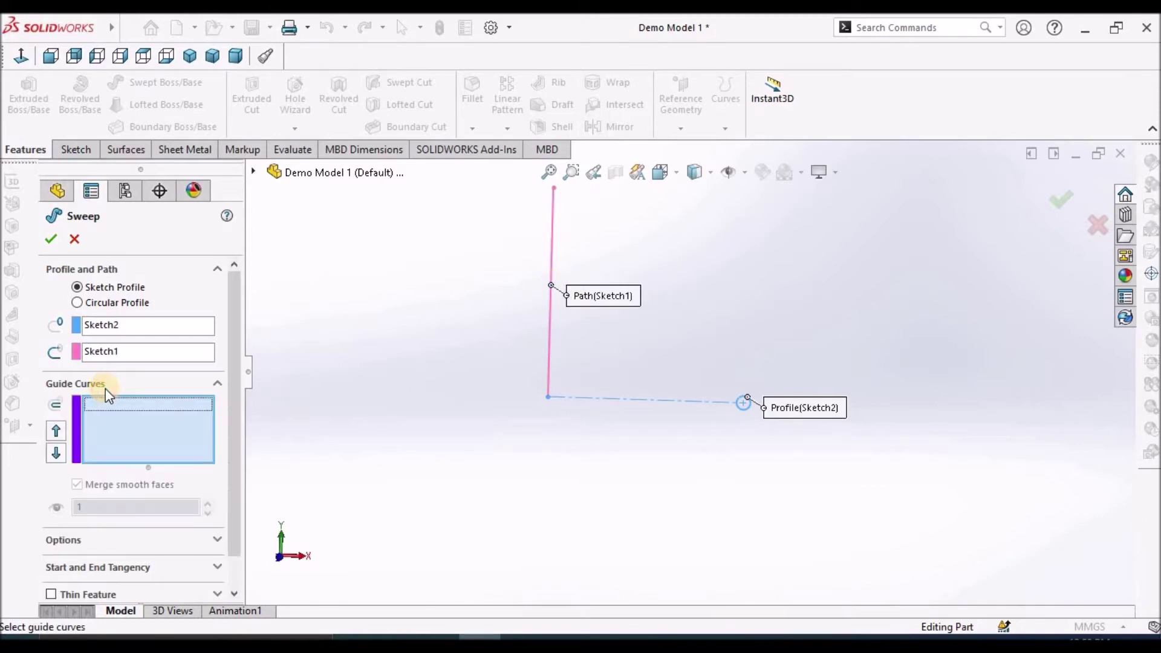
left_click(106, 388)
- Set profile orientation to Keep Normal Constant and profile twist to Specify Twist Value
left_click(197, 415)
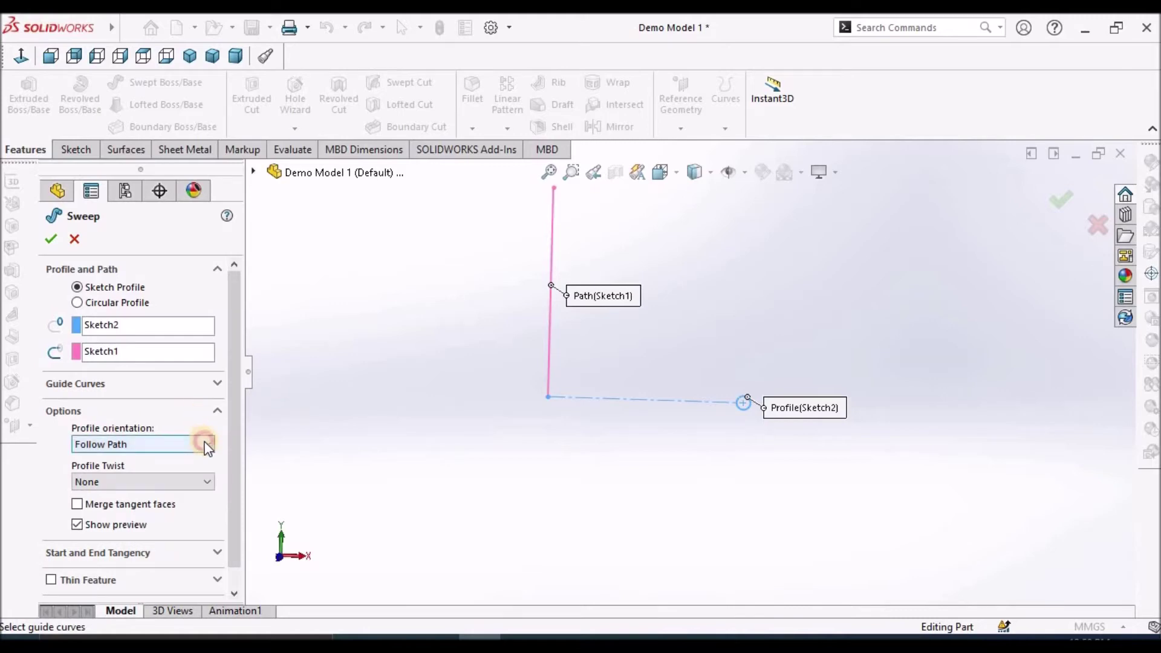
left_click(204, 443)
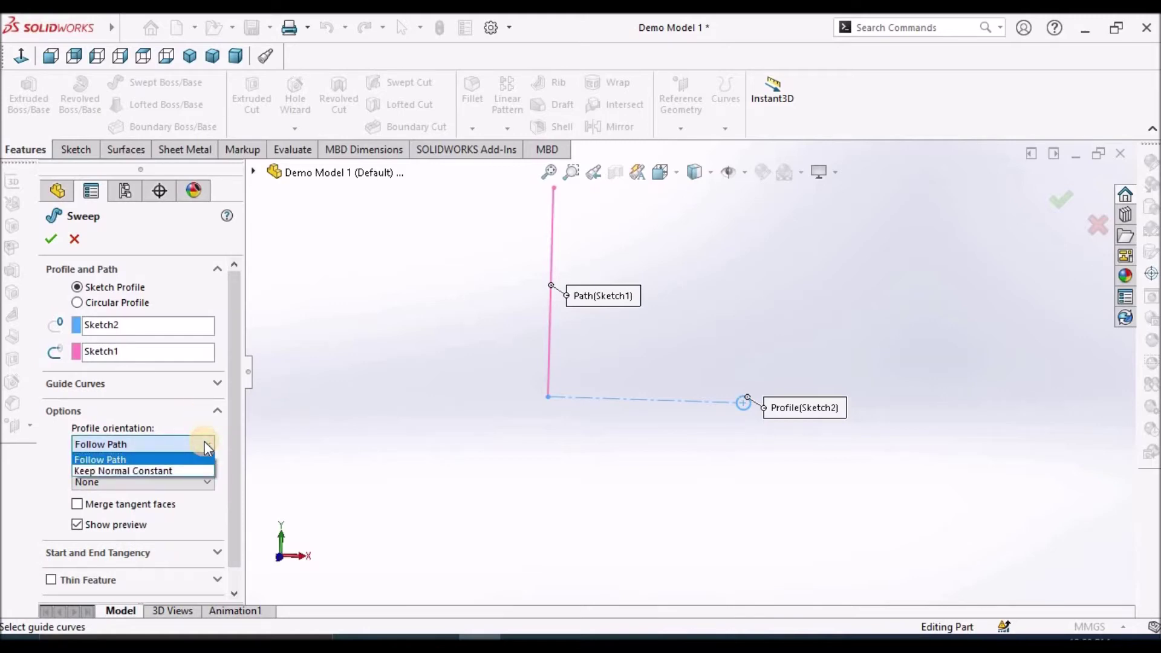
left_click(181, 471)
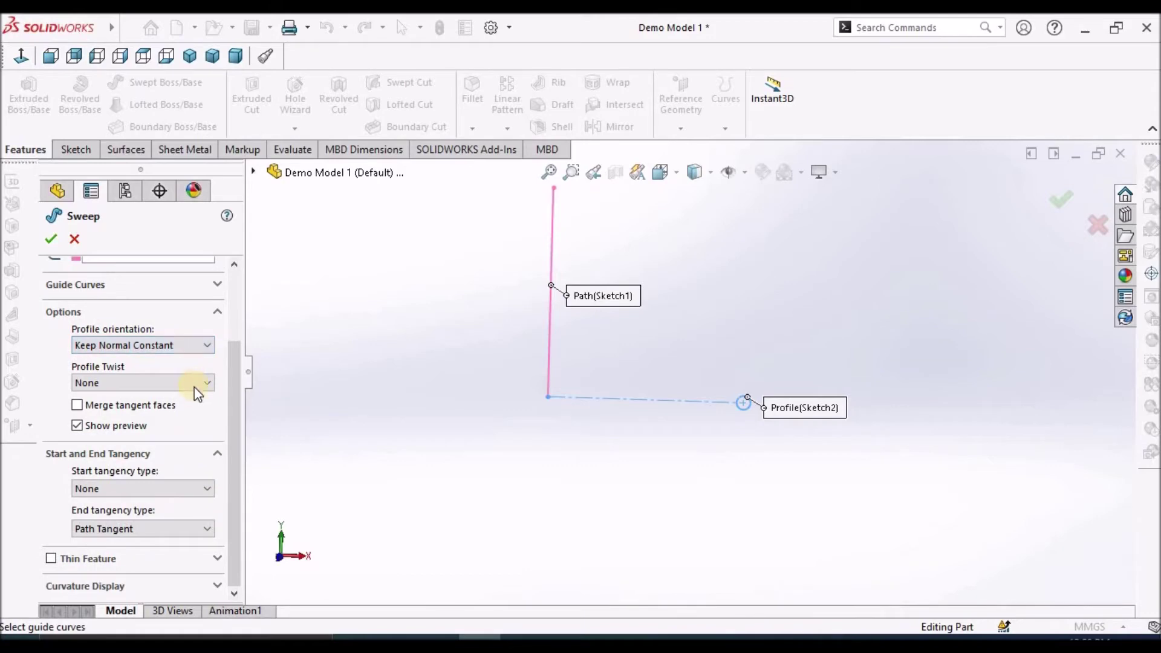
left_click(207, 382)
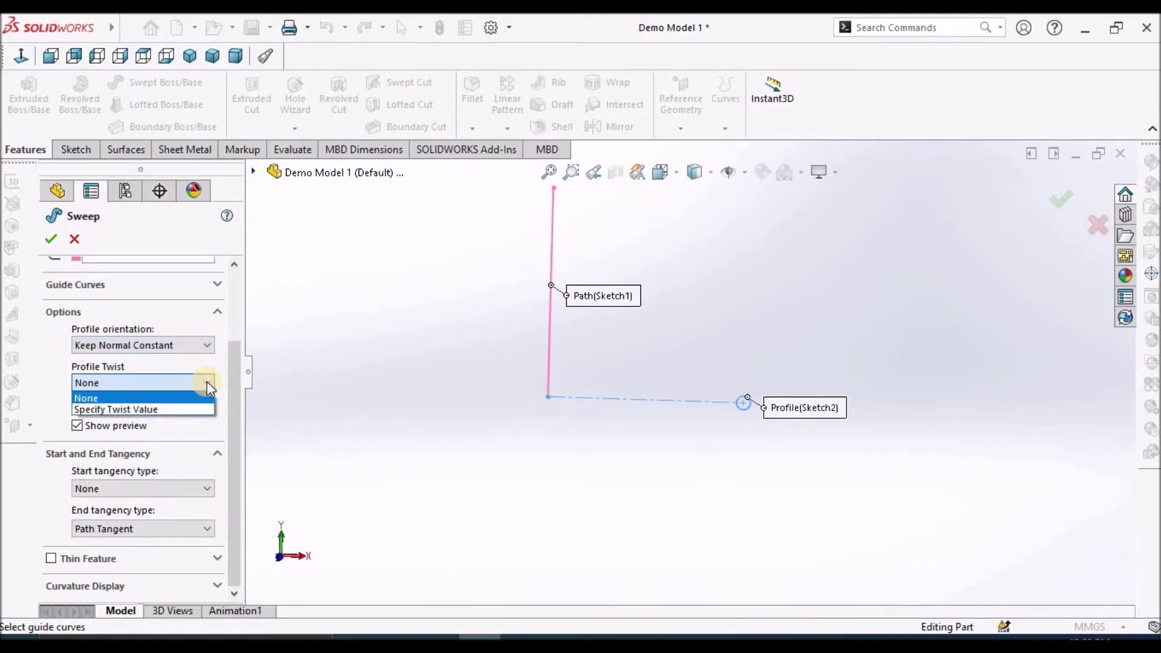
left_click(184, 411)
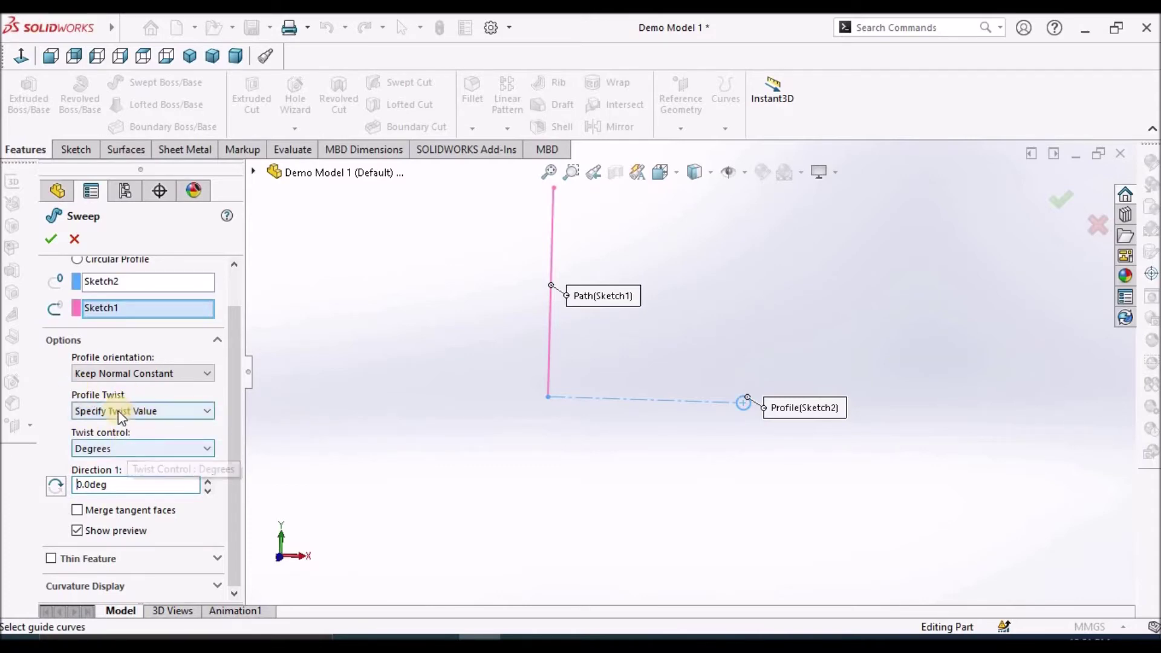
left_click(209, 374)
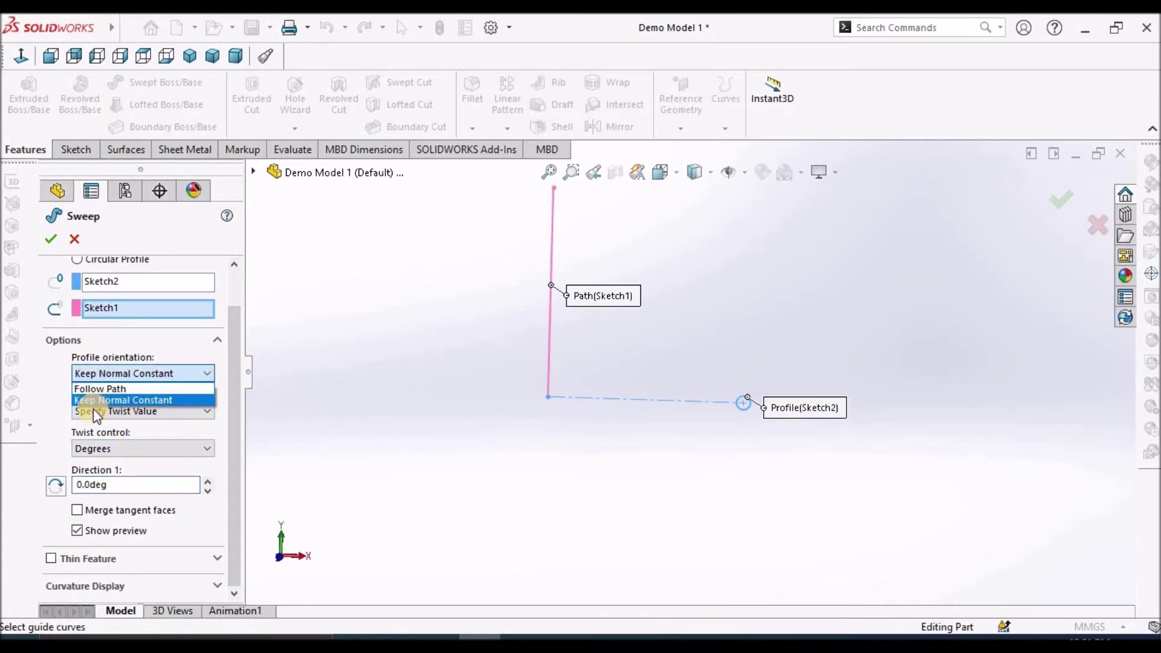
left_click(184, 349)
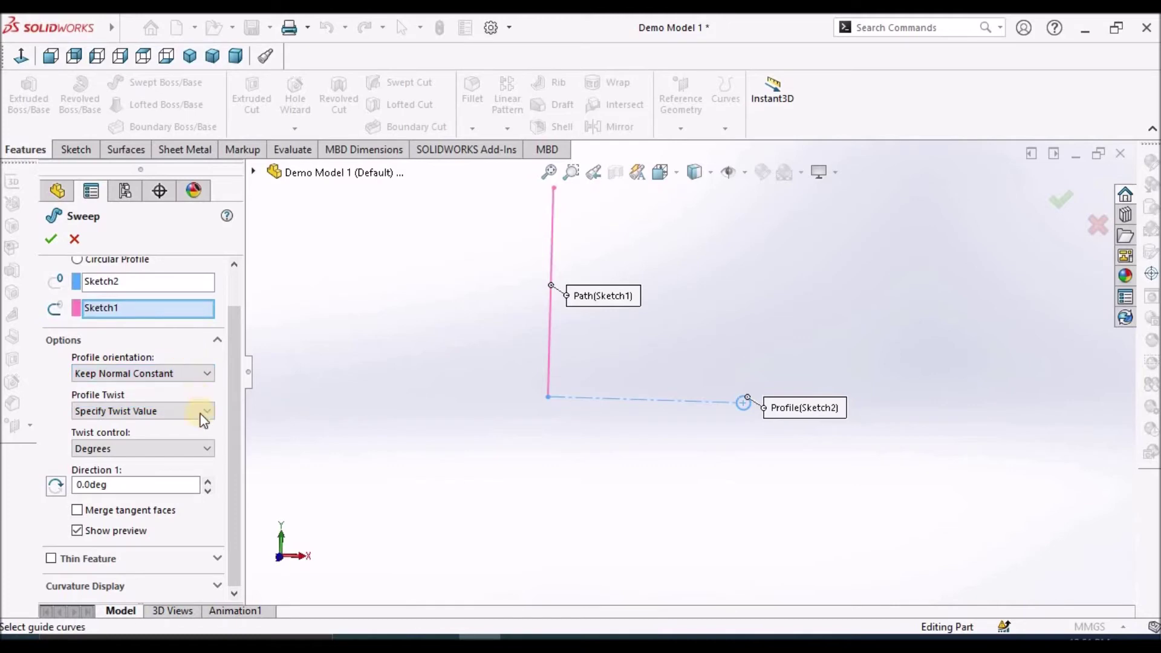
- Set the twist control to Revolutions with a 5-revolution twist
left_click(205, 444)
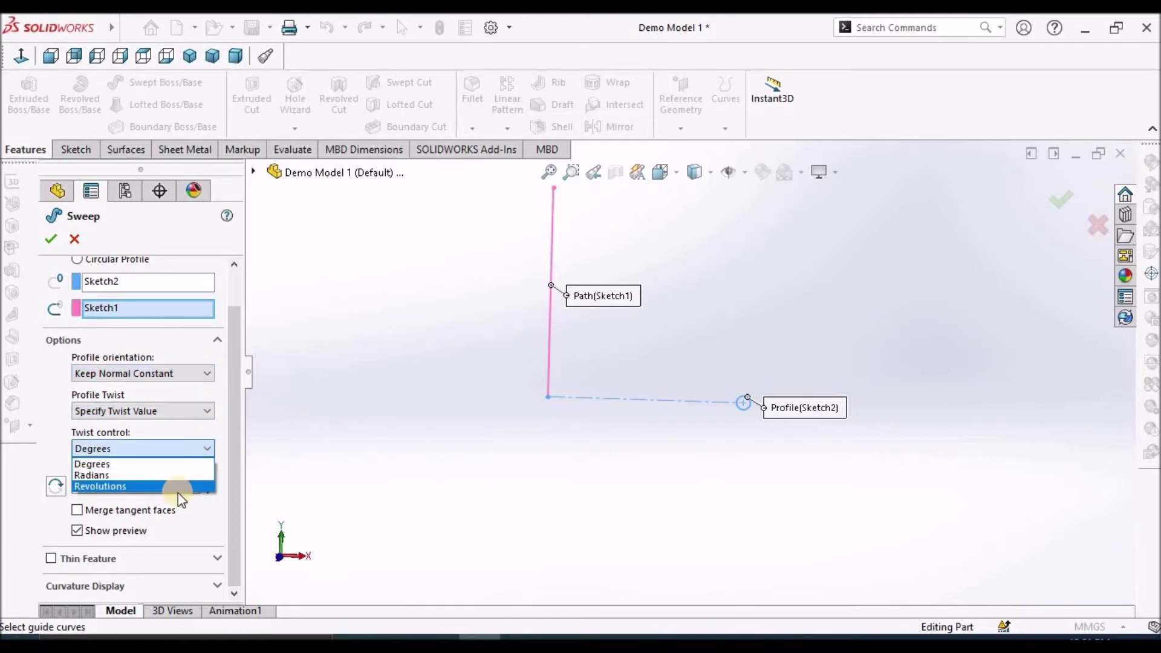
left_click(104, 487)
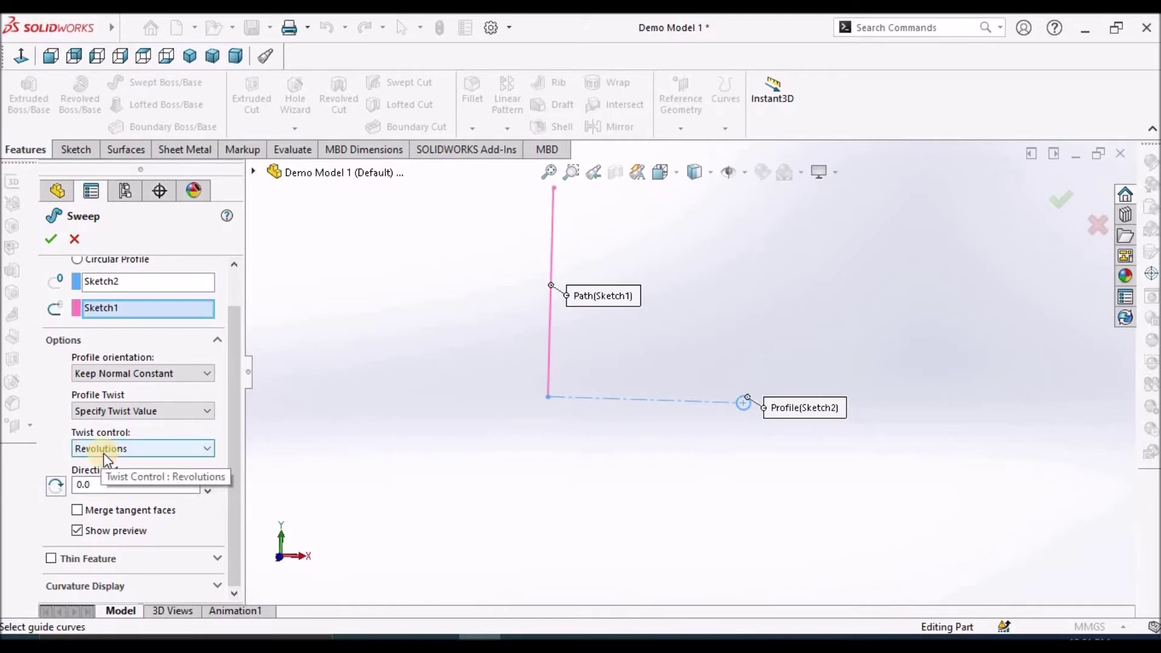
left_click(207, 452)
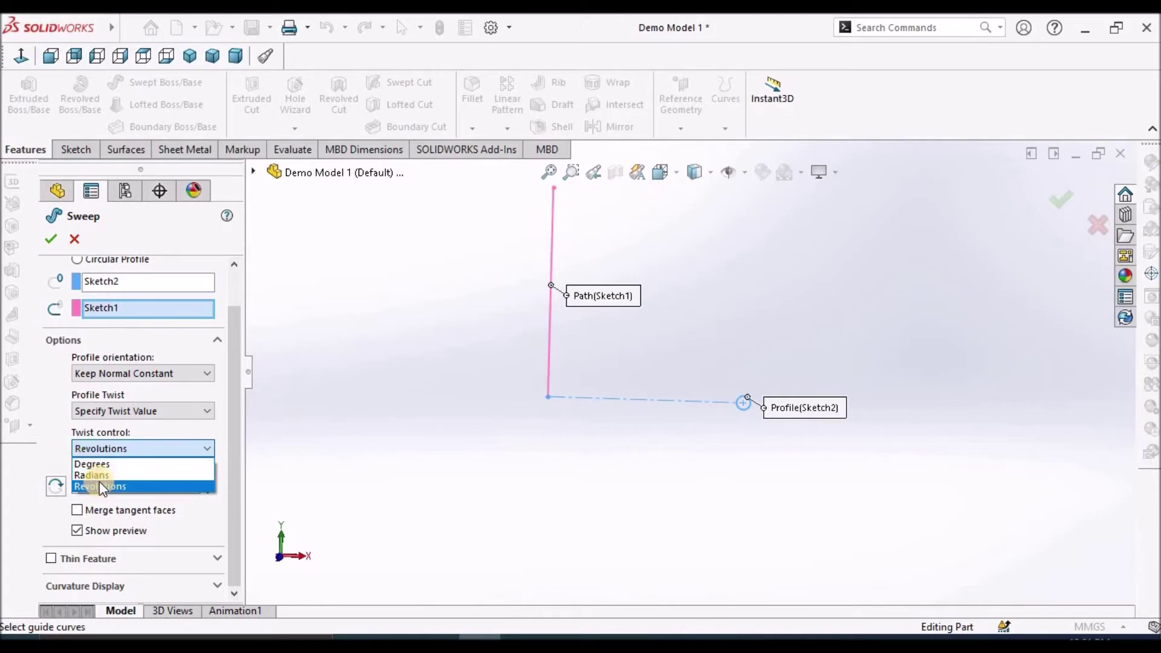
left_click(43, 445)
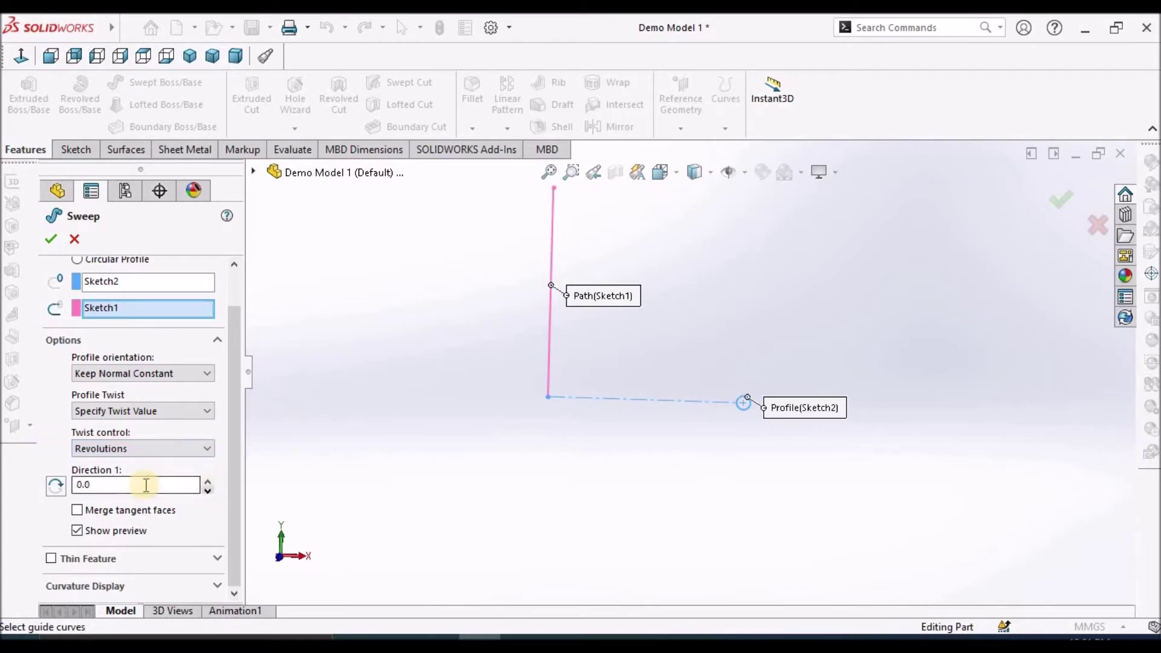
left_click(133, 481)
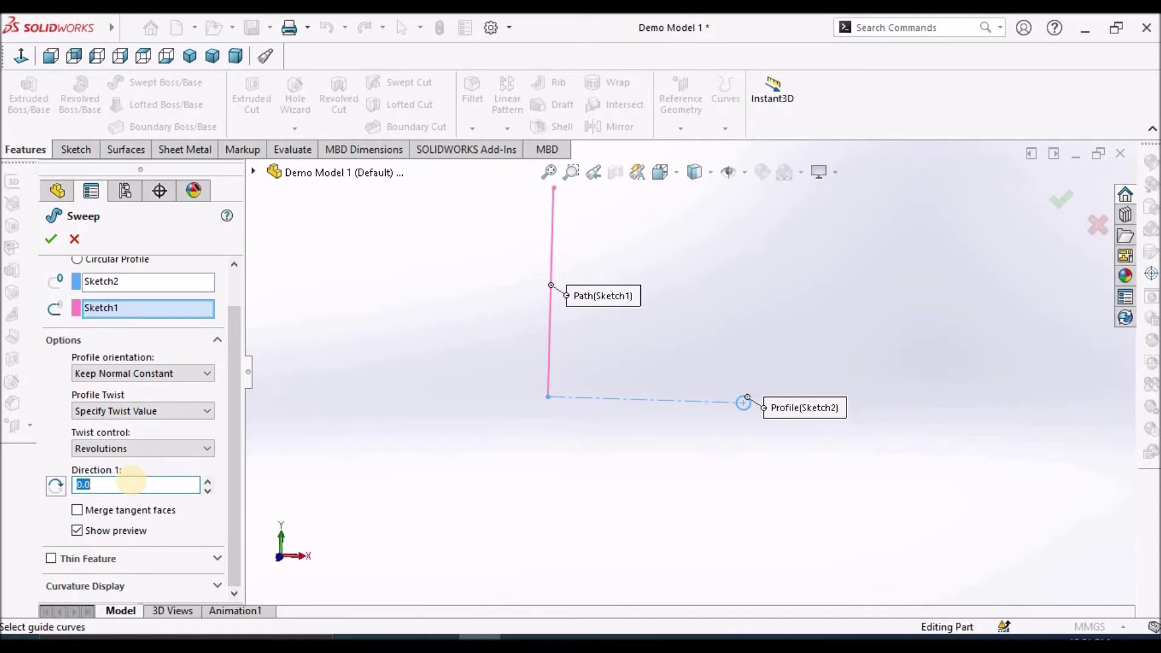
key("Return")
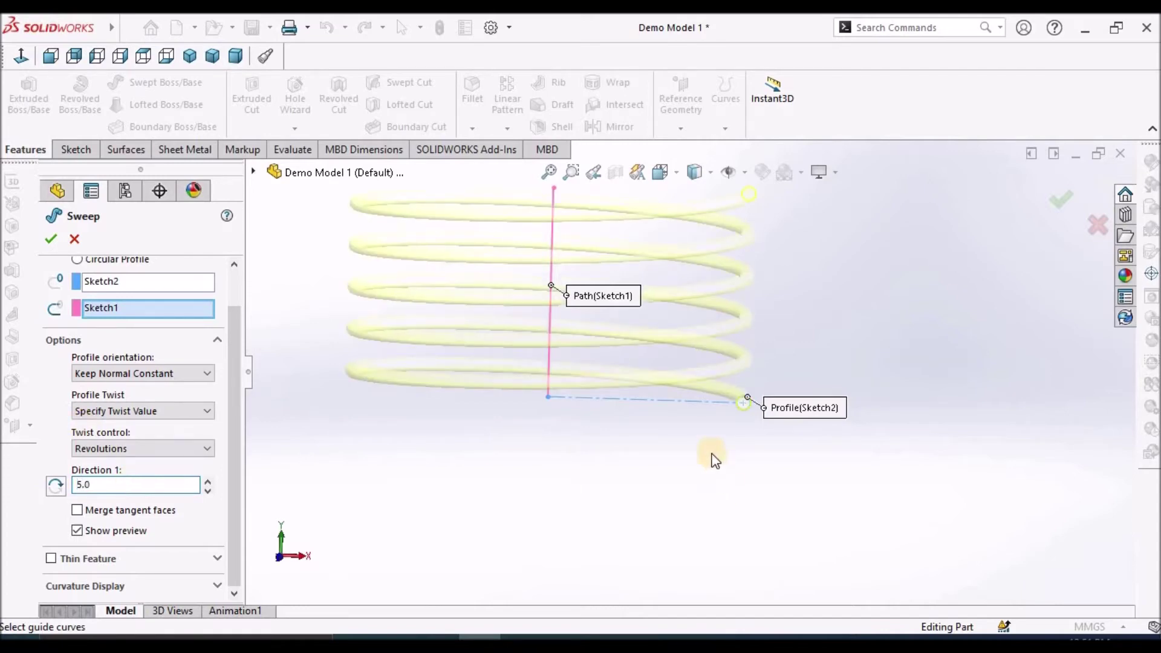
- Accept the sweep to create the copper coil Sweep1, then rotate it to a trimetric view
scroll(701, 405, "up", 2)
middle_click_drag(678, 382, 668, 354)
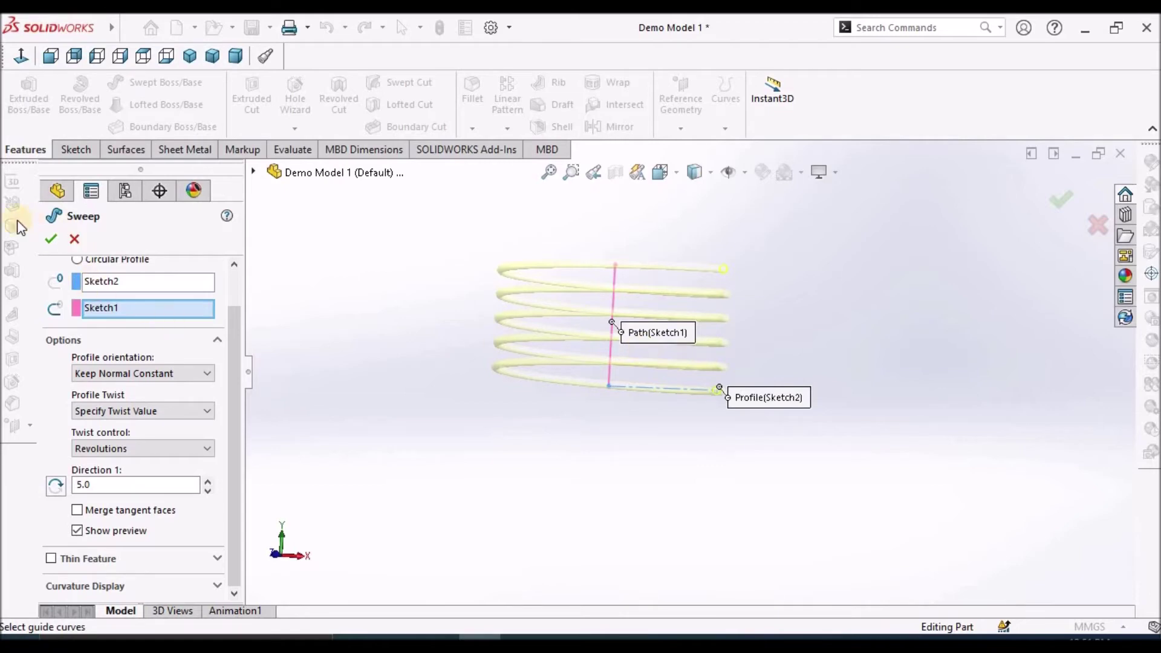
key("Return")
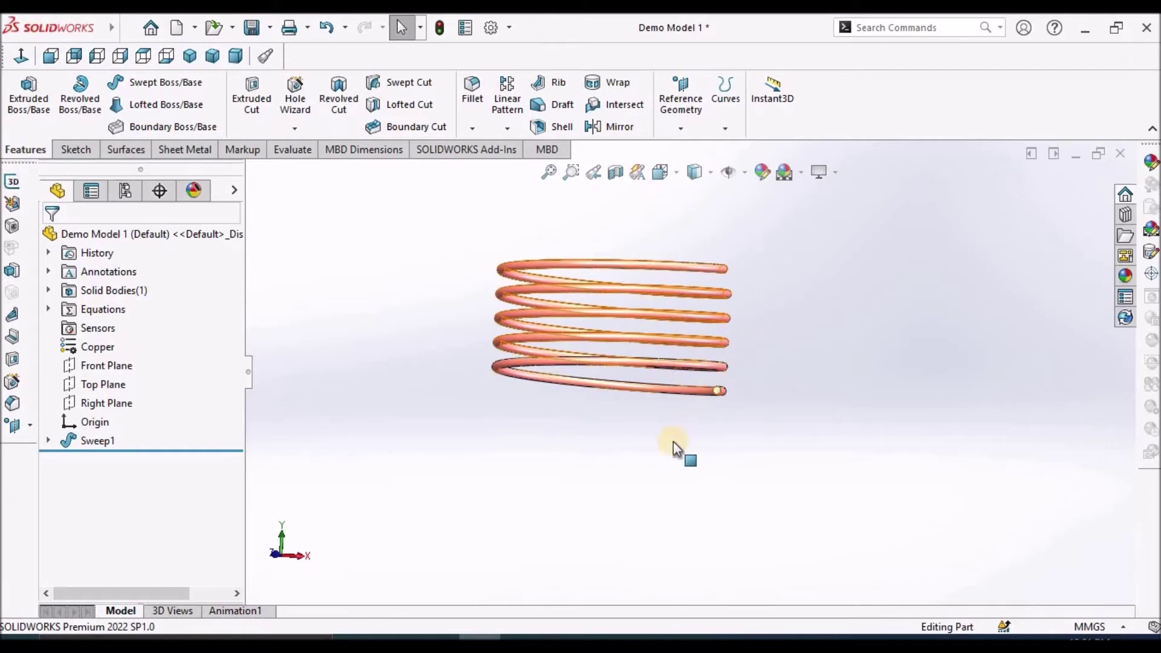
key("shift+Left")
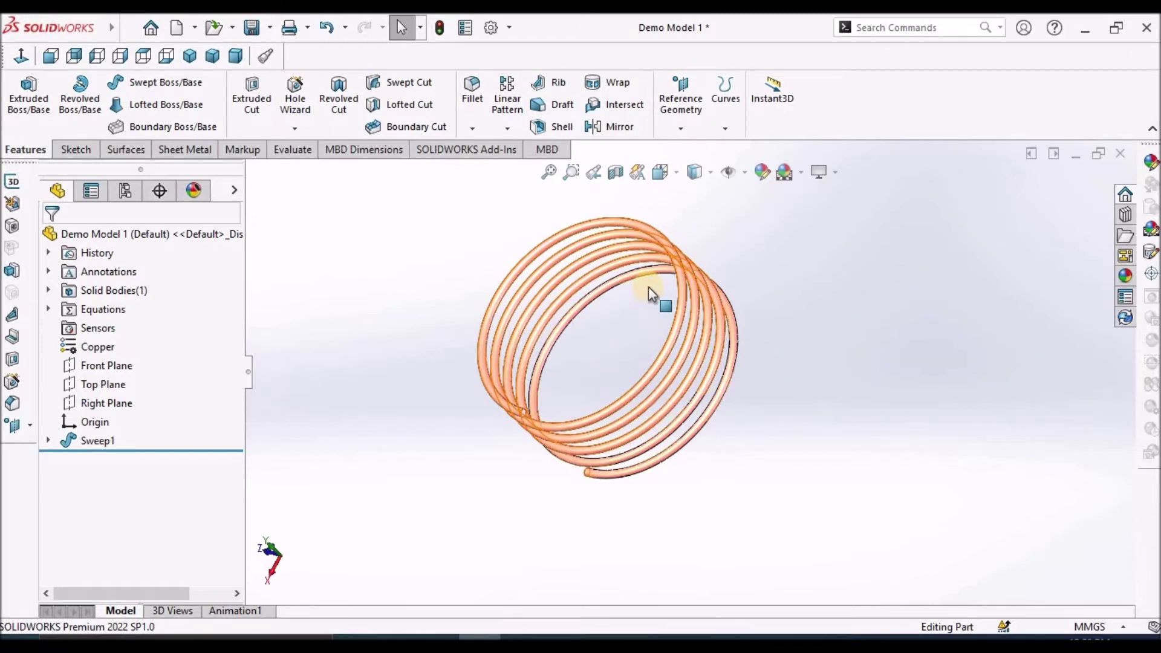
key("shift+Up")
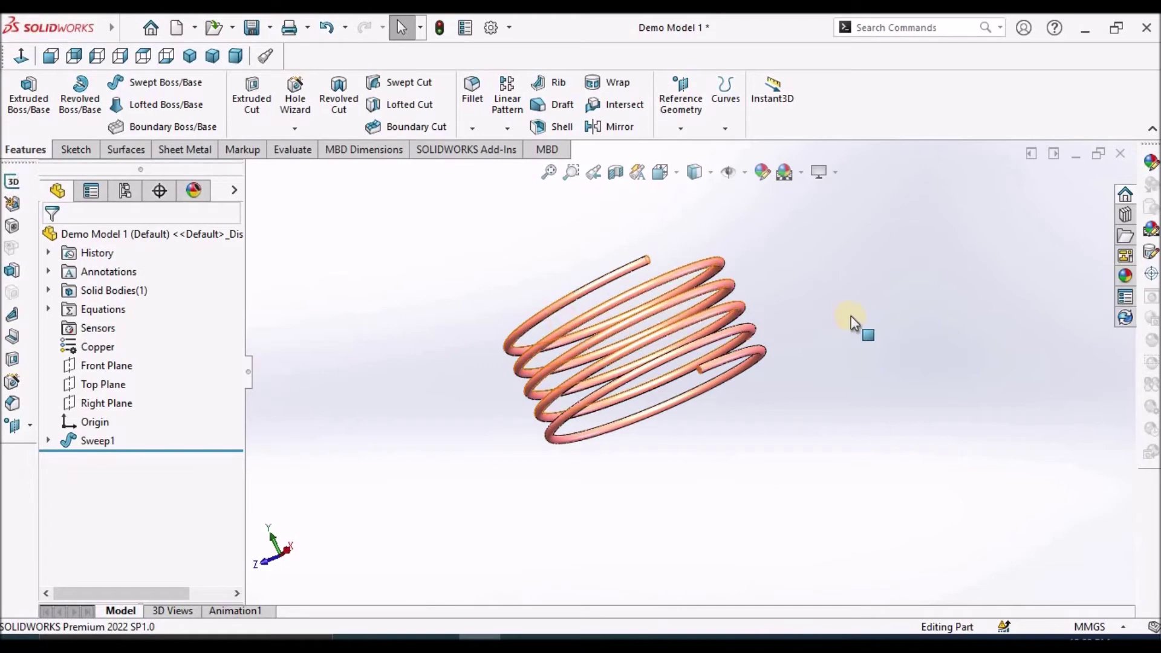
left_click(212, 57)
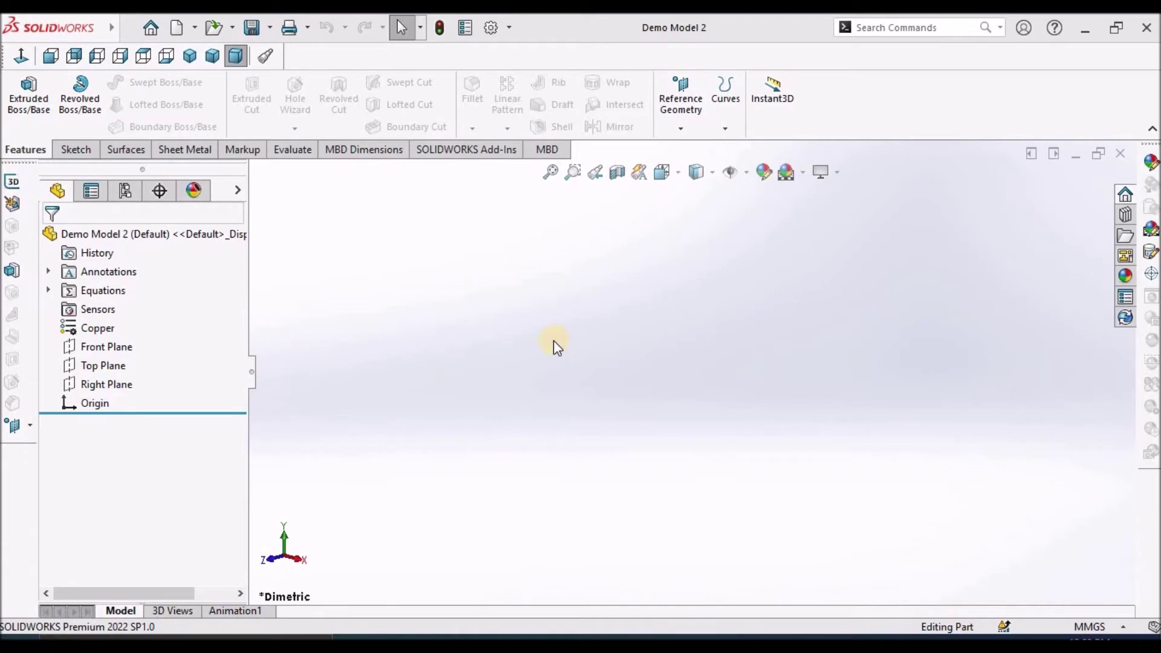
- Start a sketch on the Top Plane and draw a circle centred on the origin
left_click(100, 366)
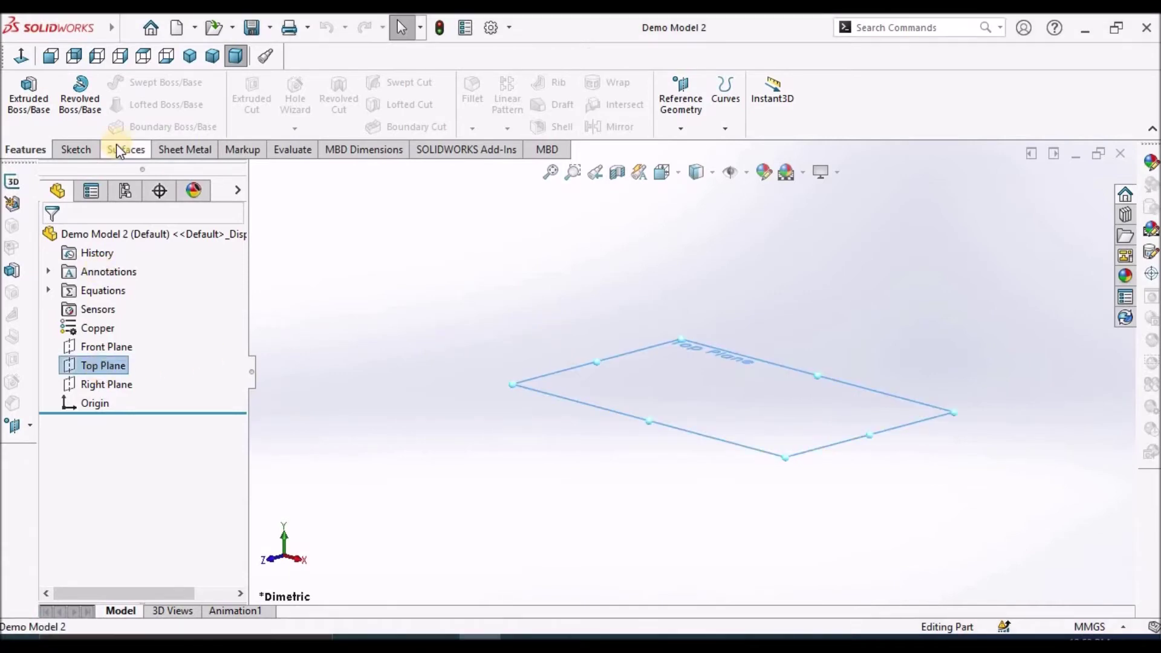
left_click(72, 149)
left_click(21, 94)
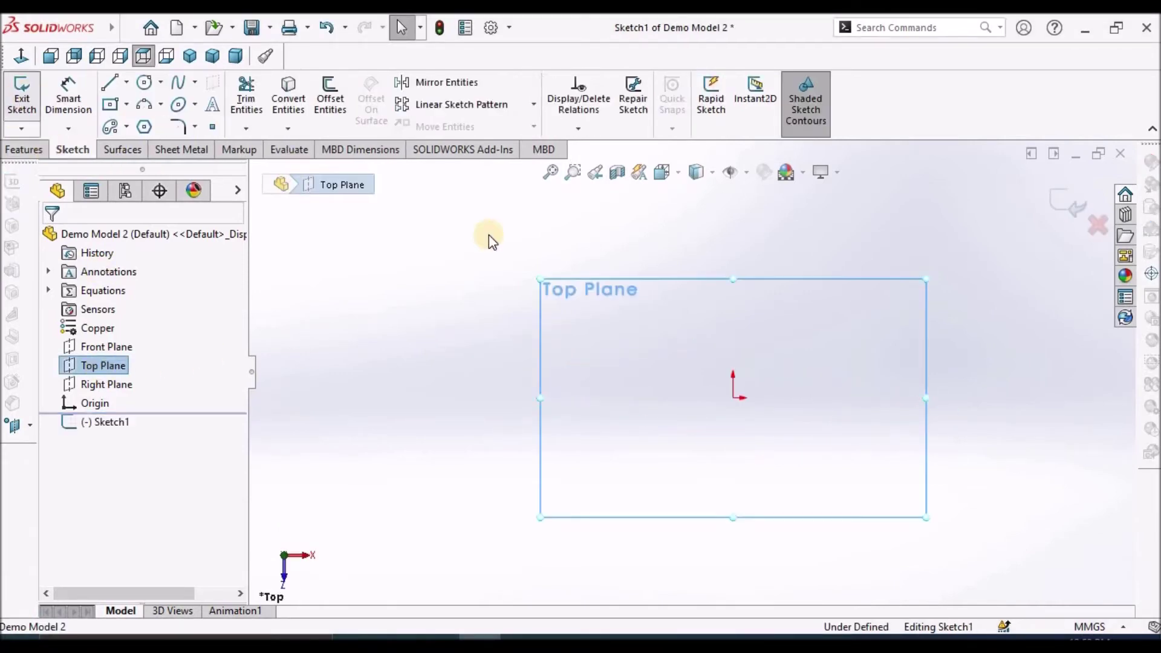
left_click(145, 82)
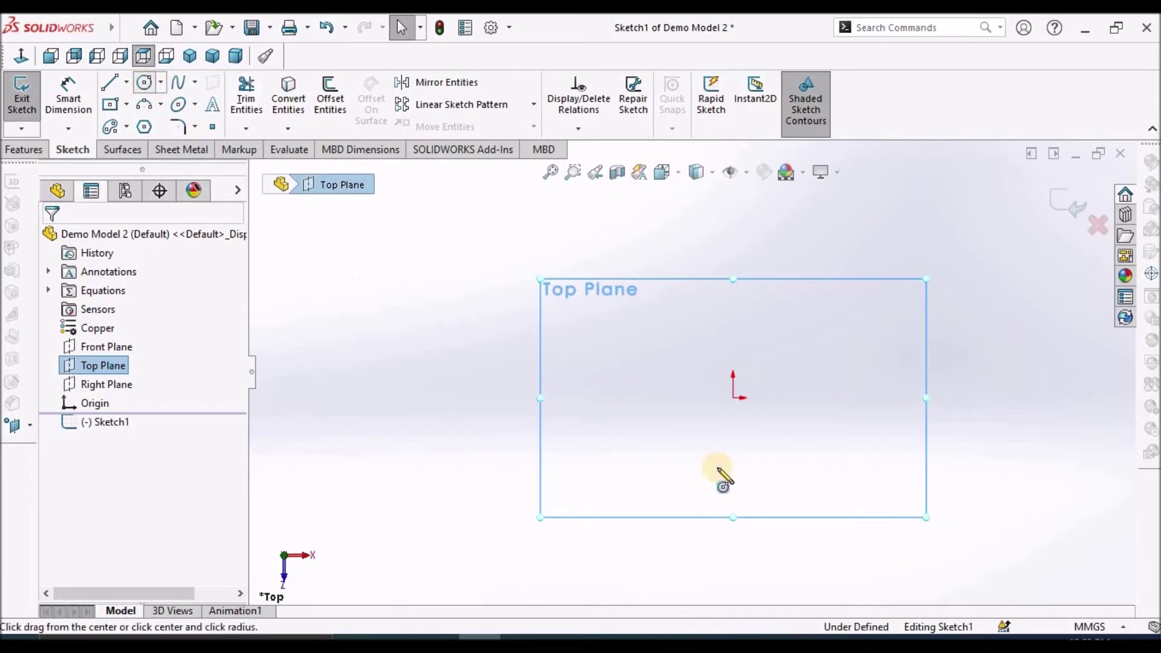
left_click(733, 398)
left_click(855, 332)
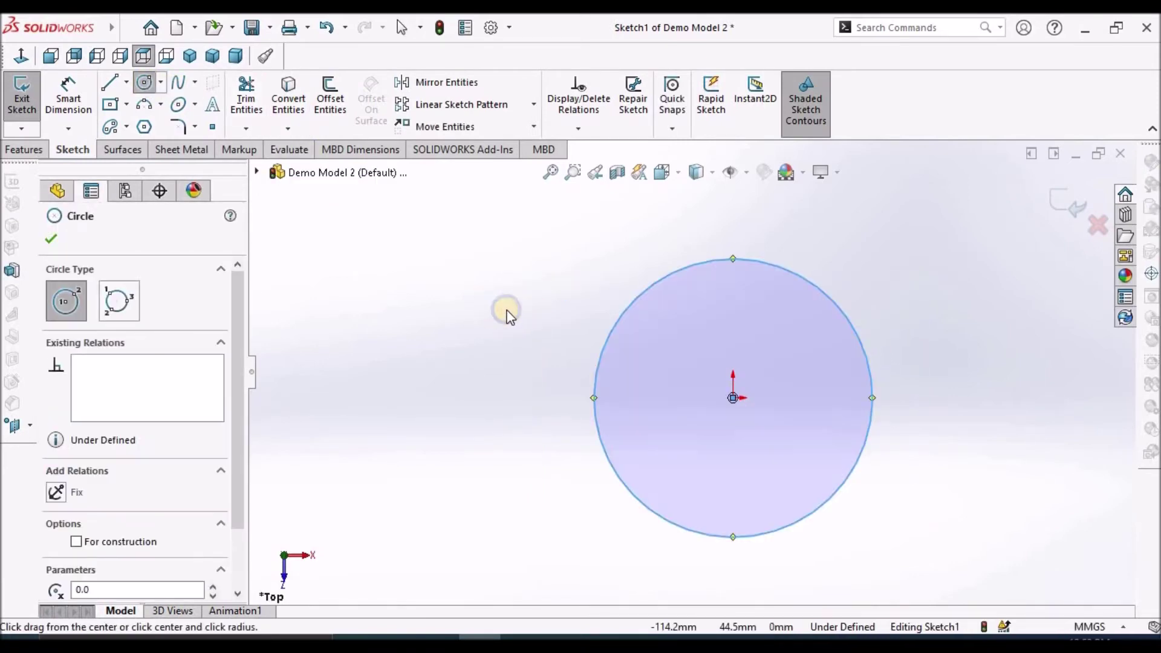
right_click(496, 313)
left_click(528, 315)
- Dimension the circle to Ø100 mm and leave the sketch
left_click(68, 98)
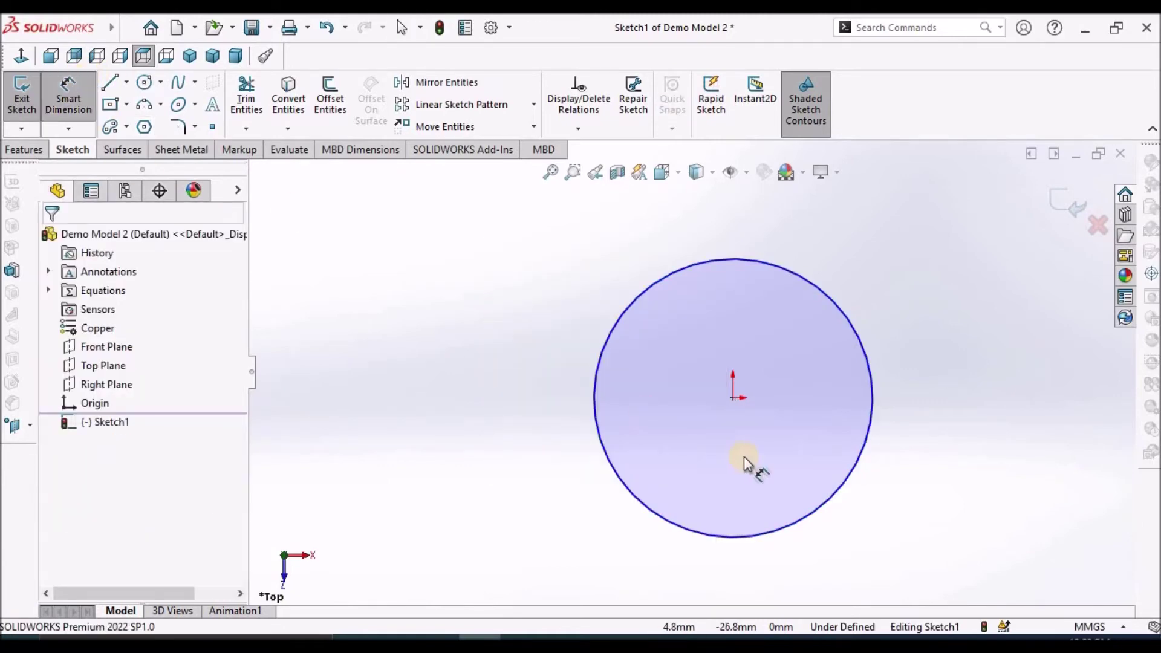
key("f")
left_click(752, 459)
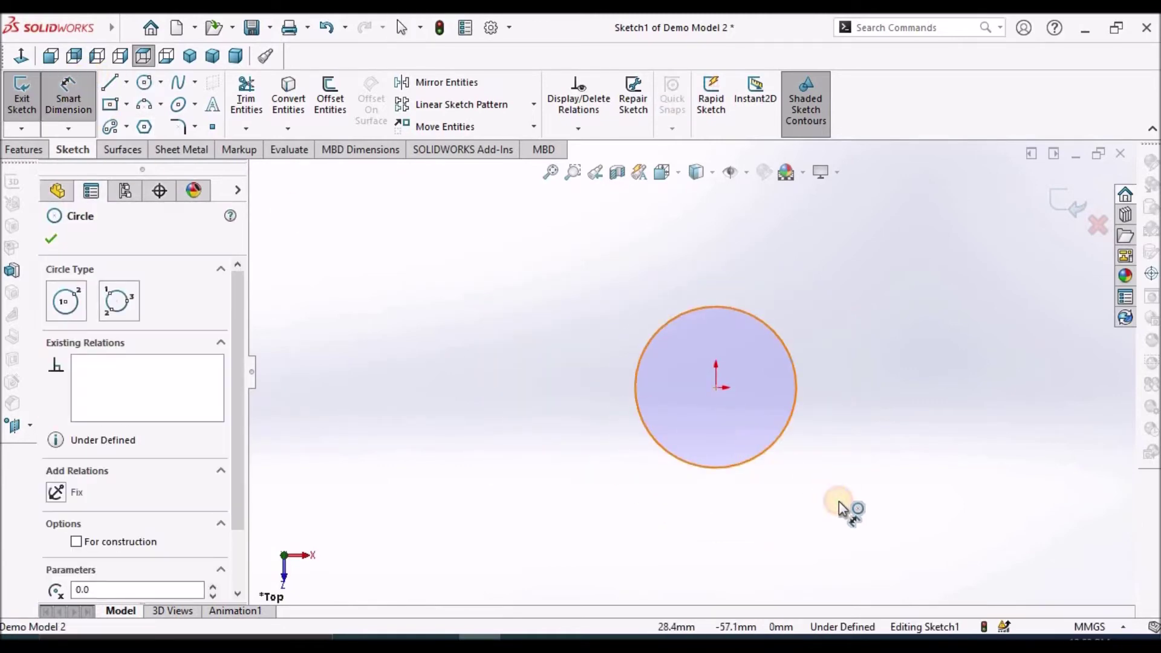
left_click(840, 501)
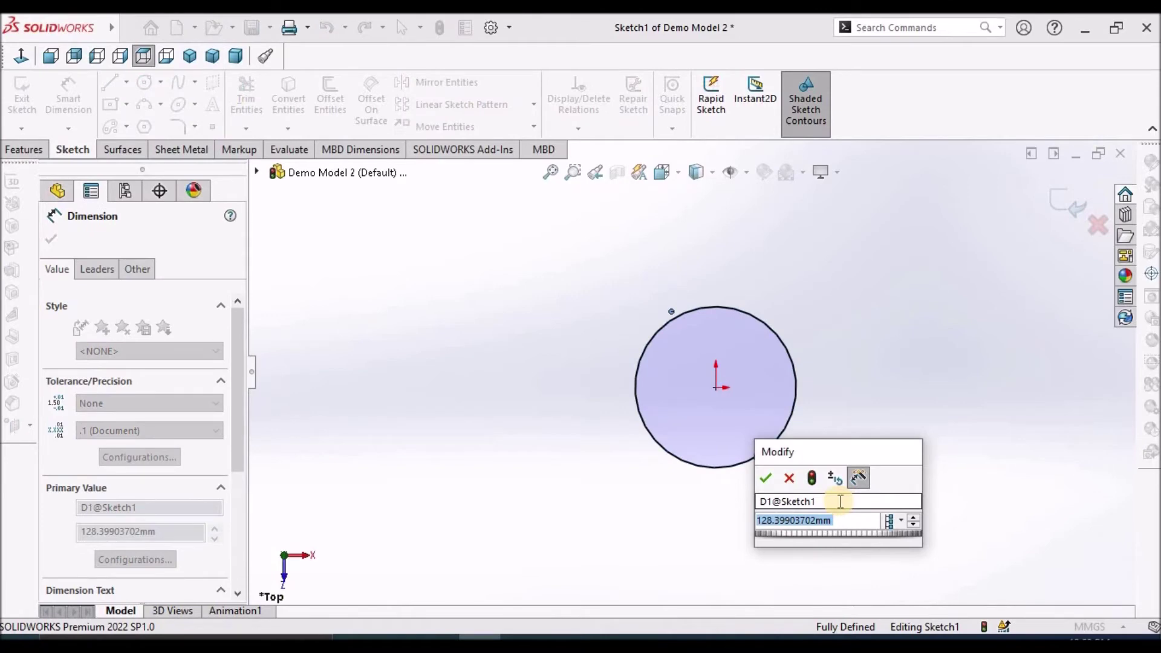
type("100")
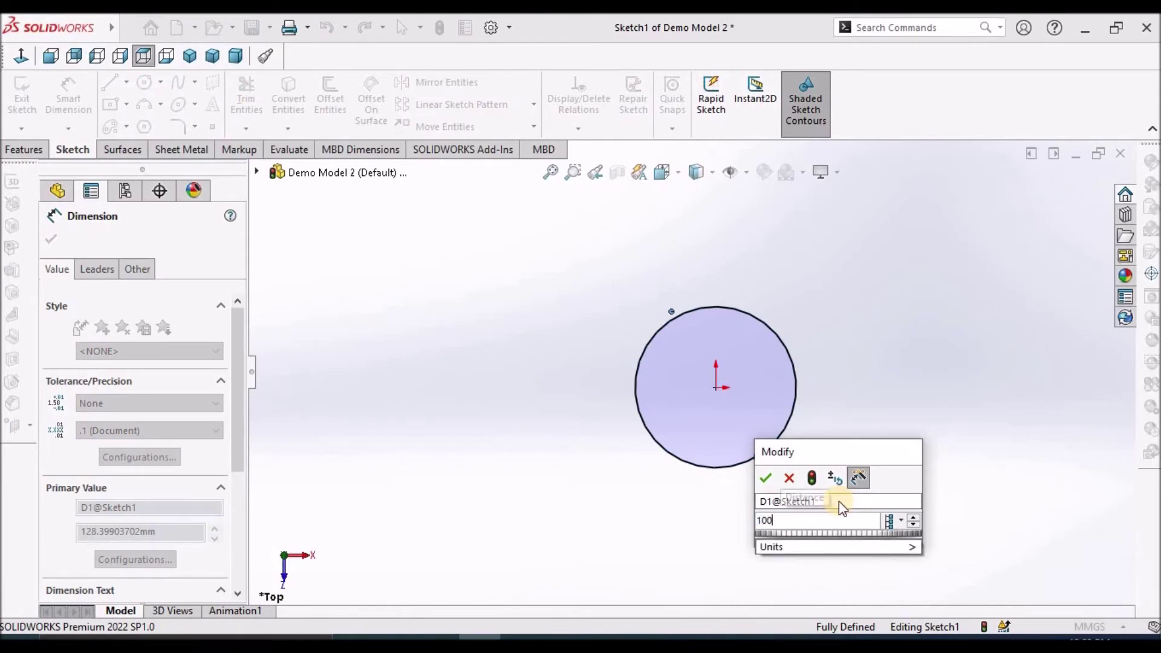
key("Return")
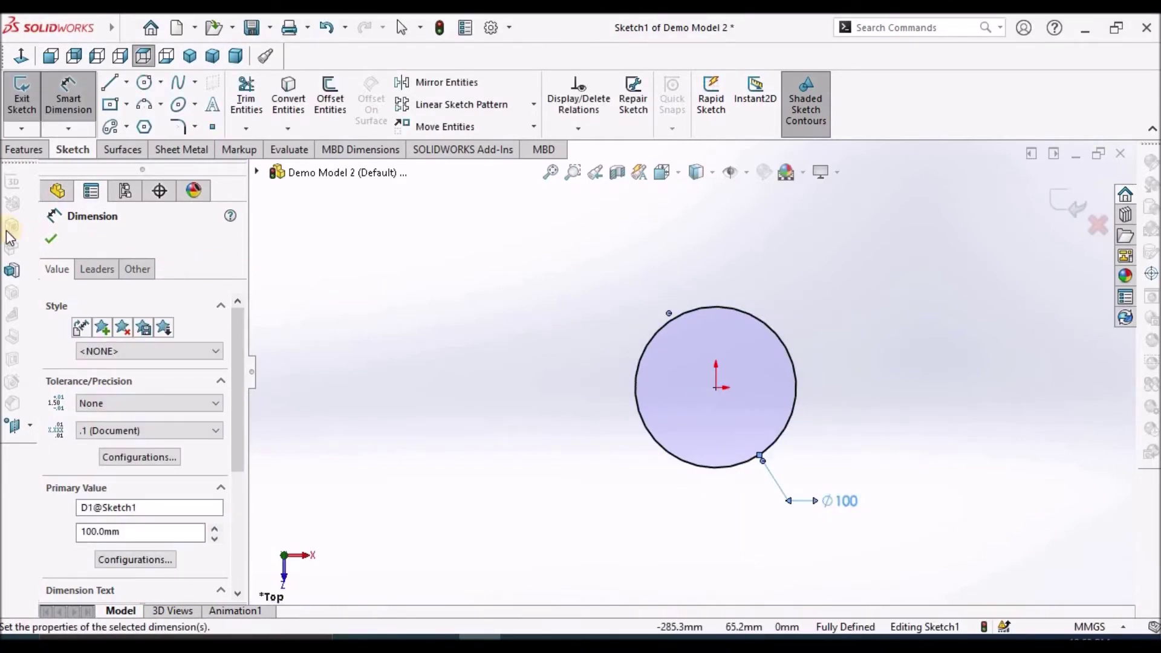
left_click(49, 240)
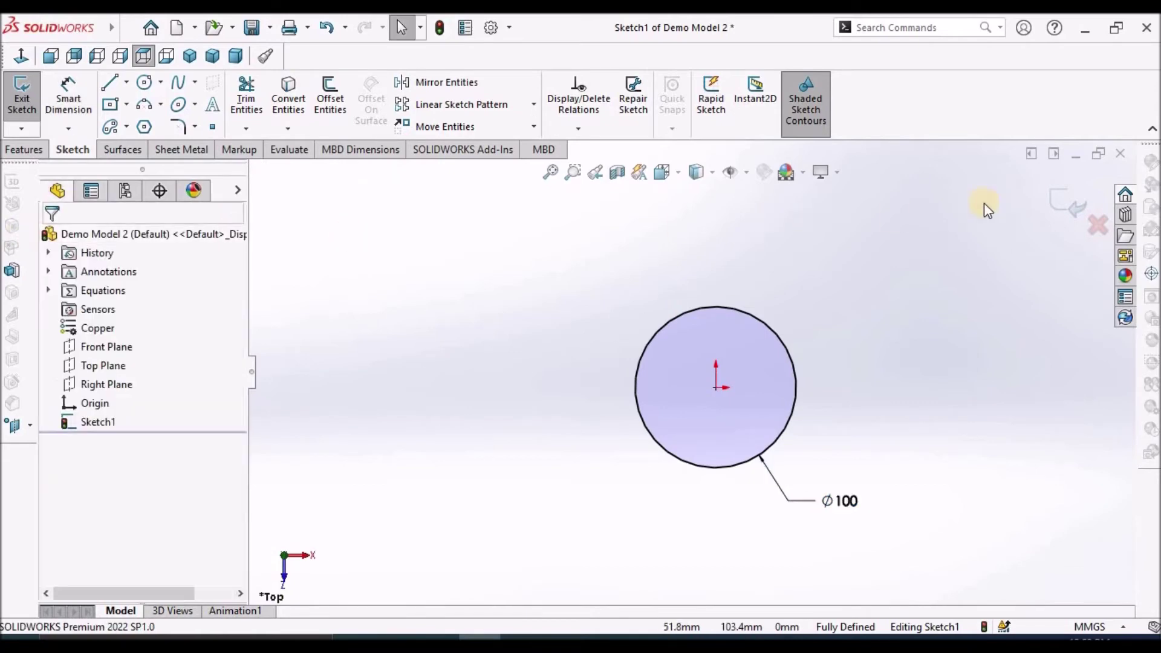
key("ctrl+b")
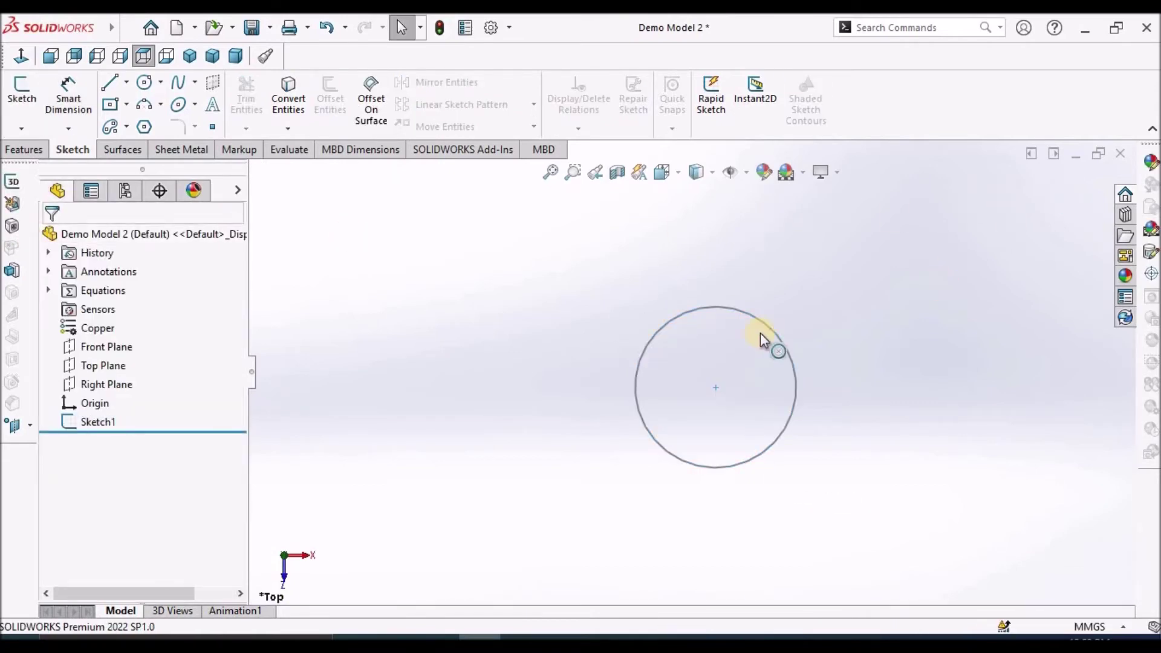
- Tilt the view of the Ø100 mm circle sketch and bring up the Features curve list
middle_click_drag(789, 363, 721, 469)
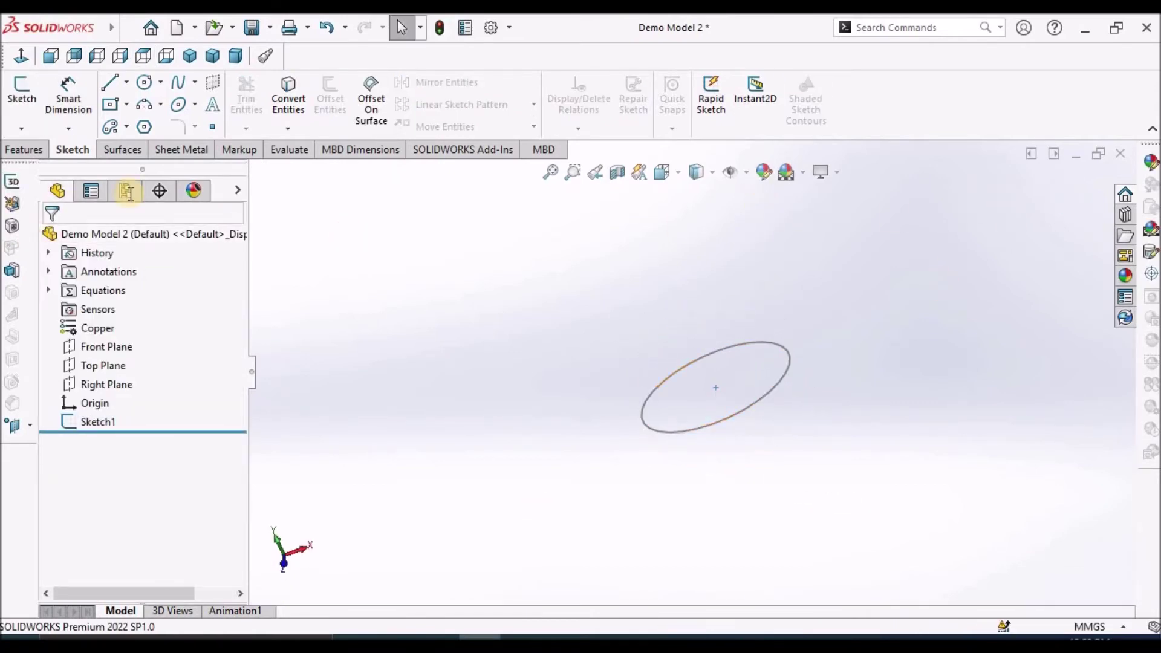
left_click(128, 27)
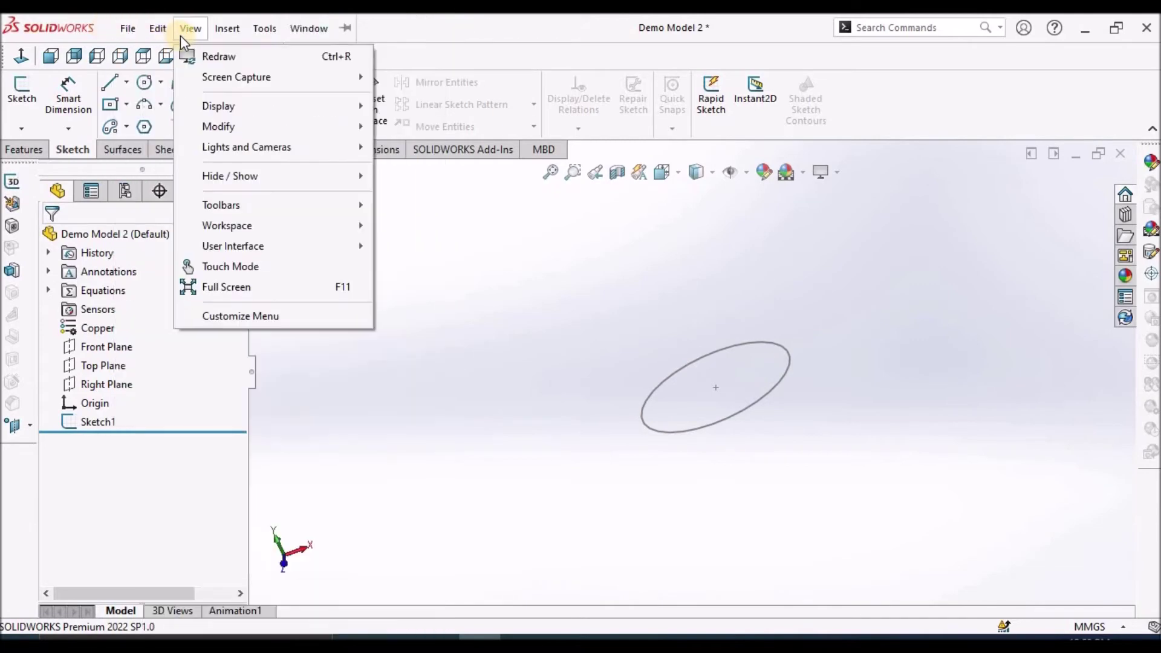
mouse_move(221, 179)
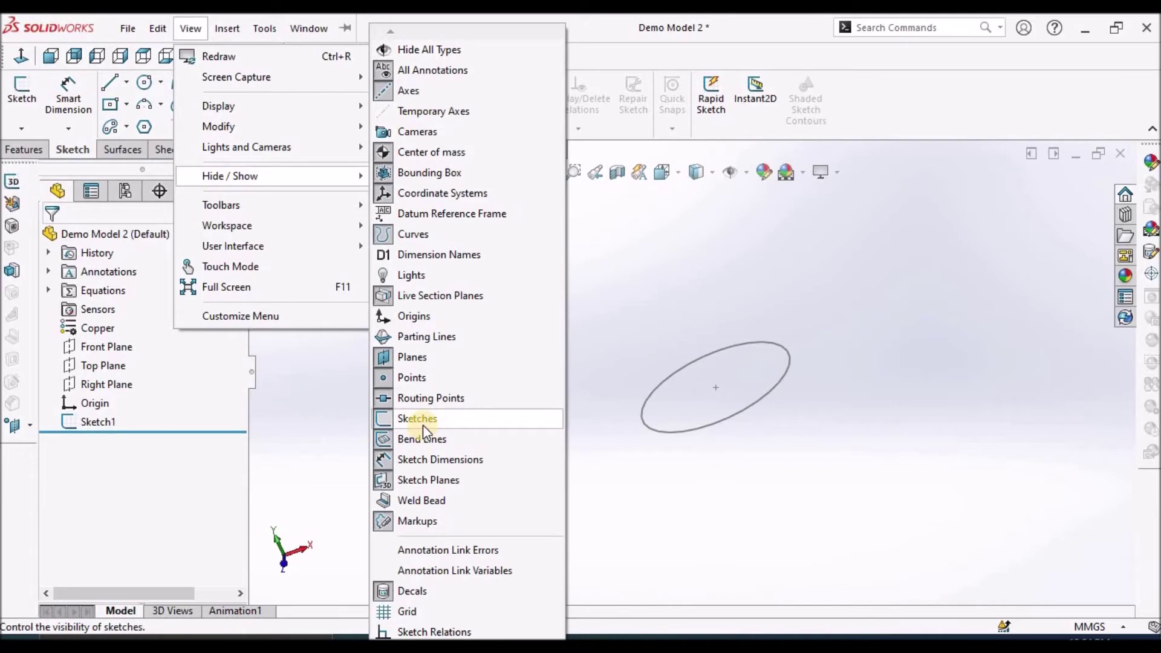
left_click(757, 454)
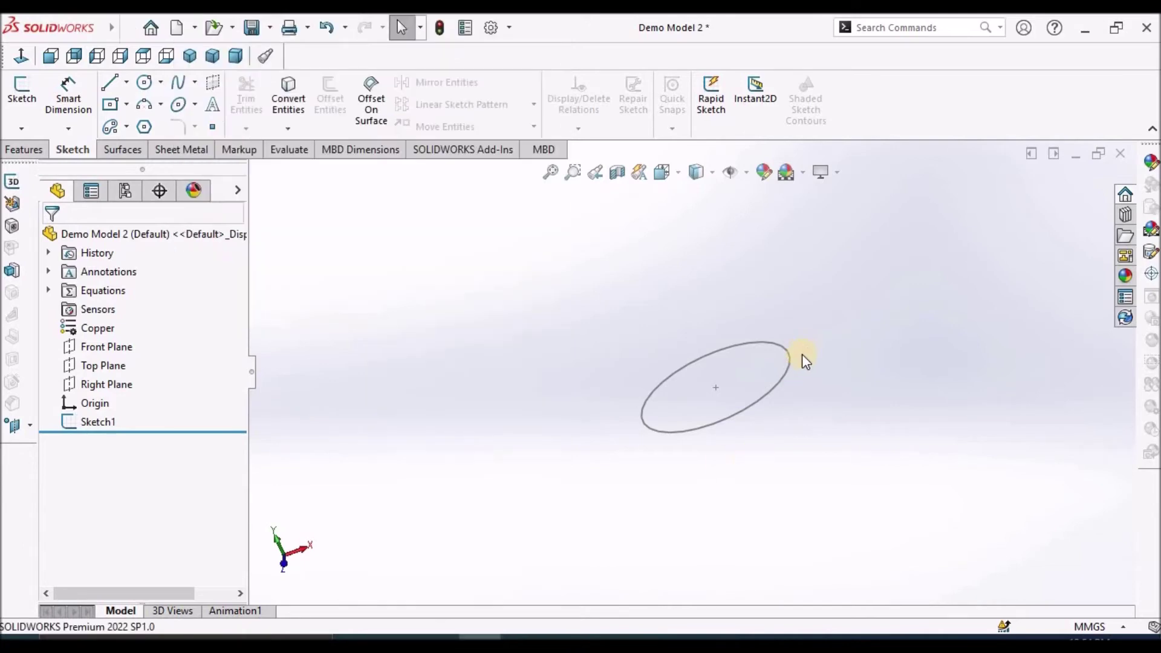
middle_click_drag(802, 354, 786, 315)
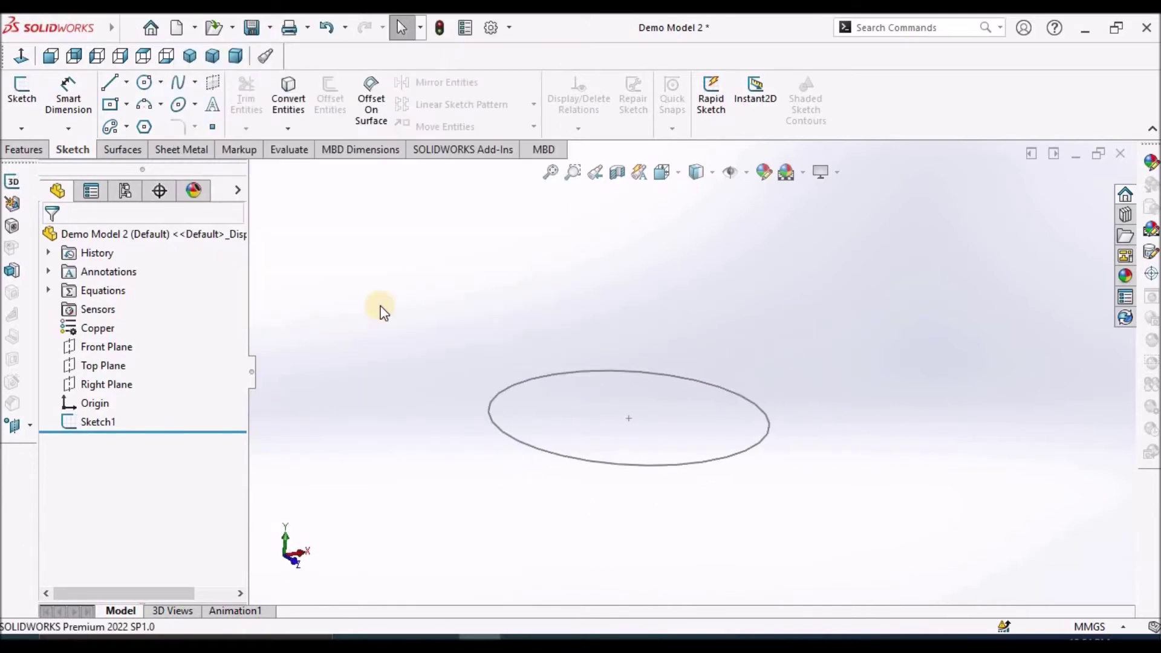
left_click(19, 149)
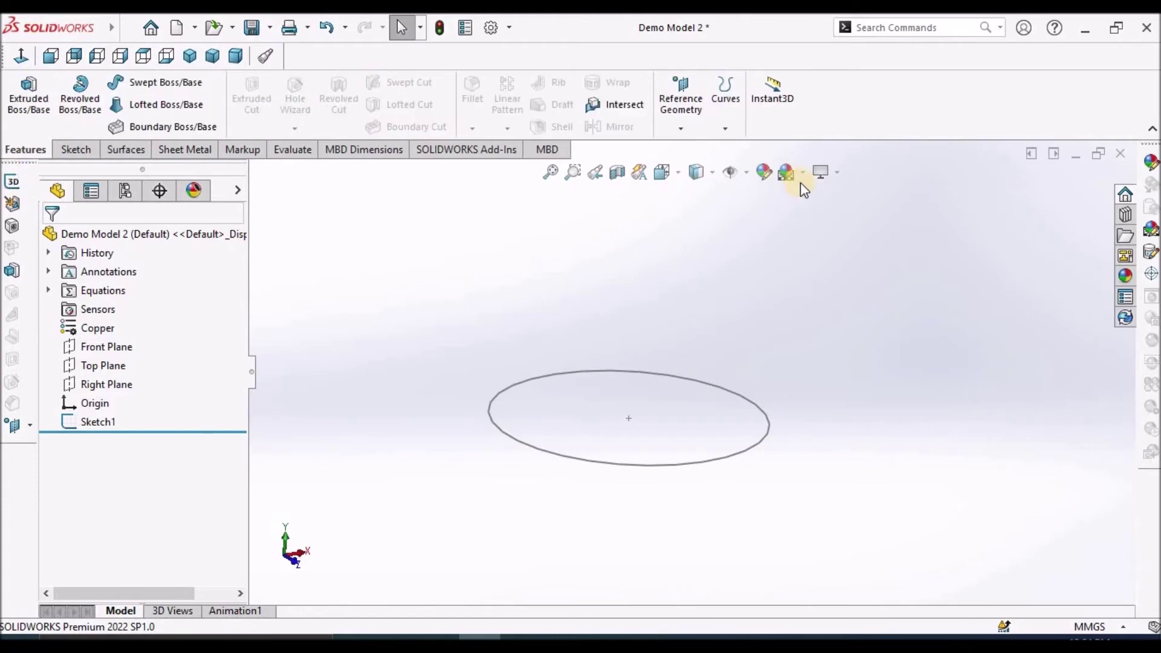
left_click(725, 128)
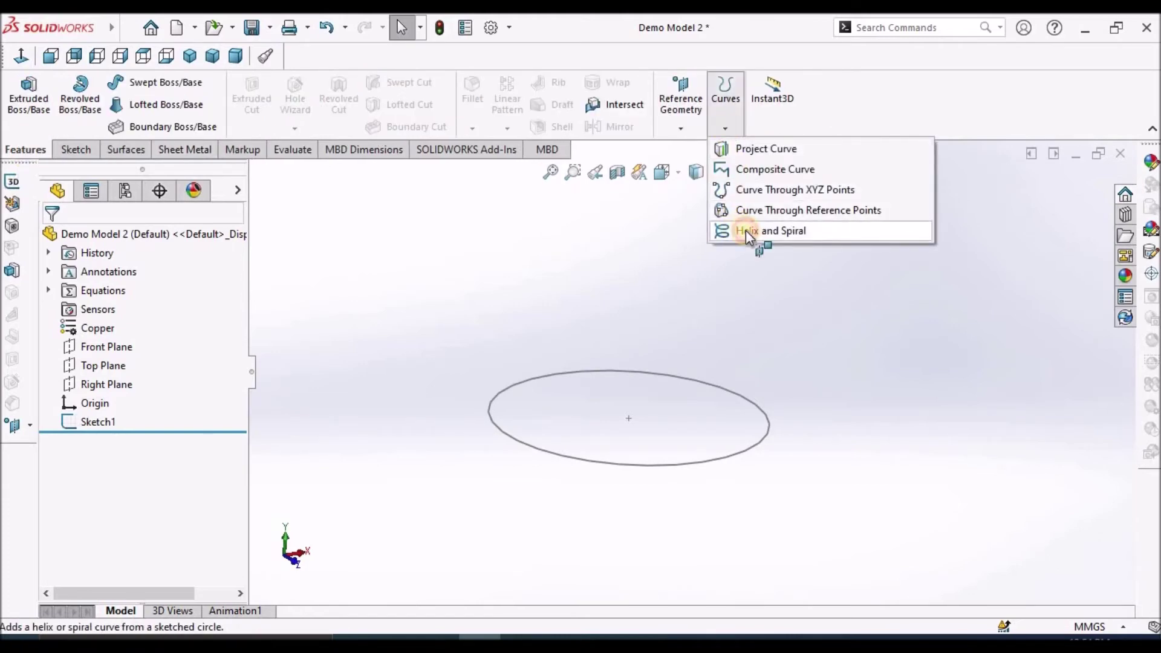
- Start a helix on the 100 mm circle, defined by pitch and revolution
left_click(746, 230)
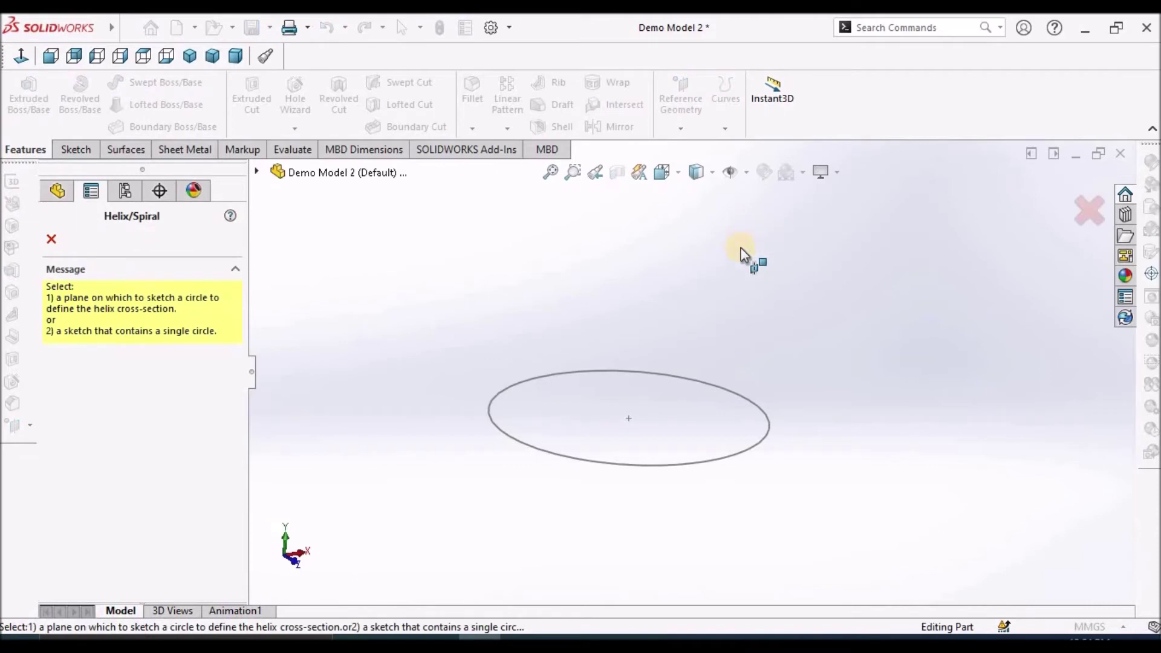
left_click(680, 466)
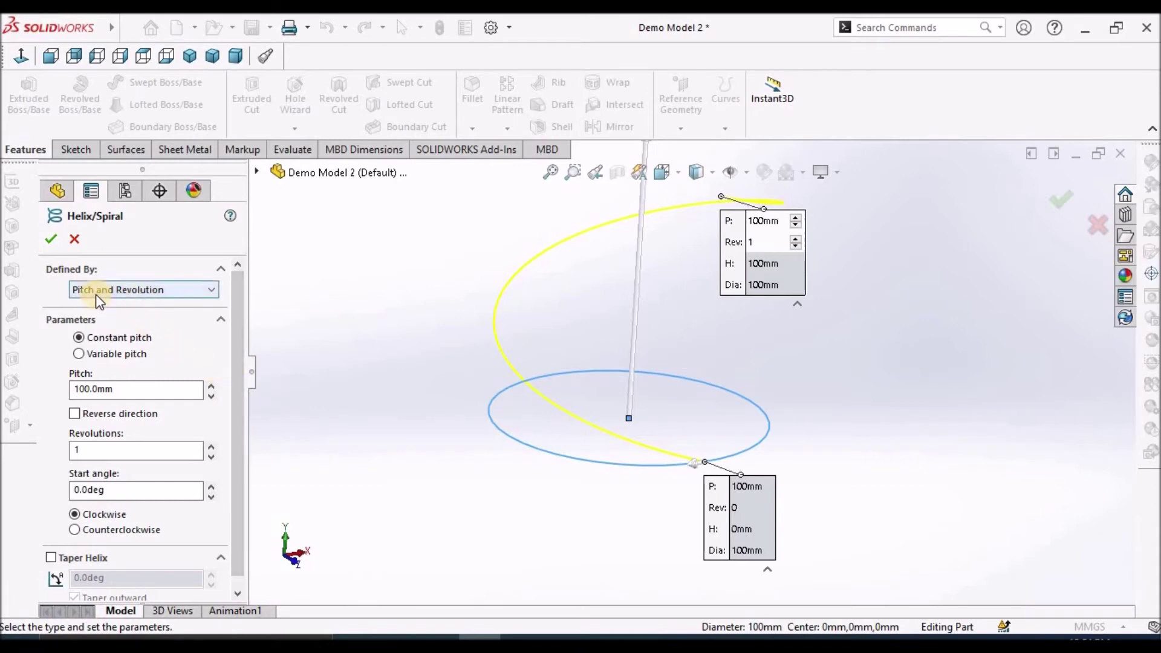
left_click(192, 292)
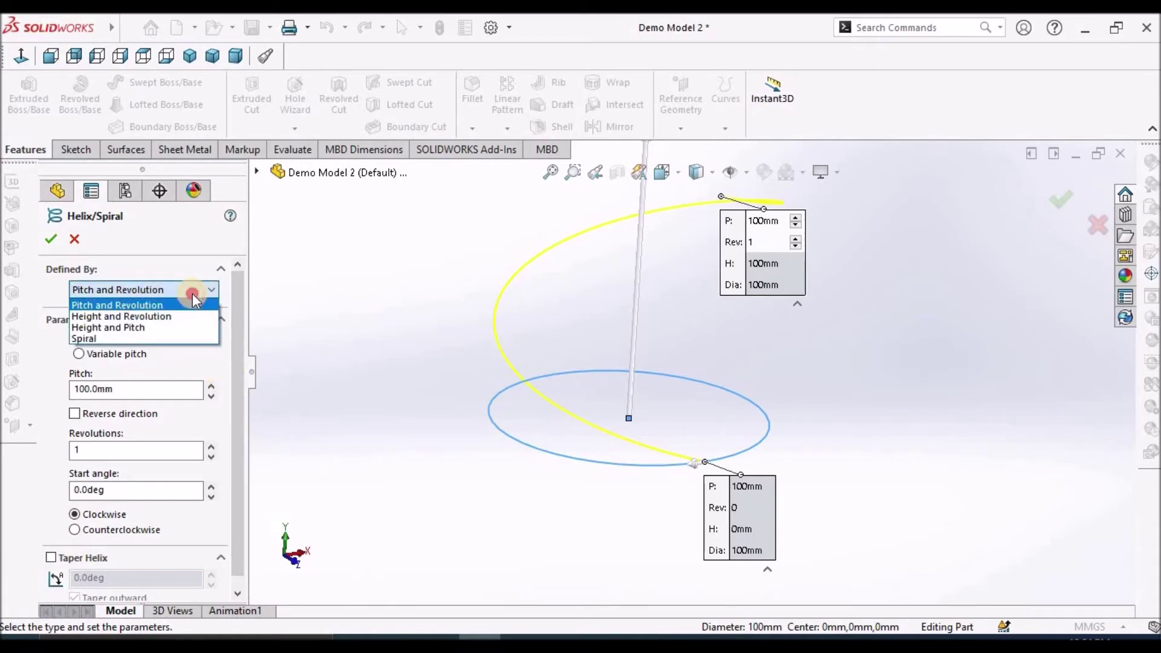
left_click(193, 292)
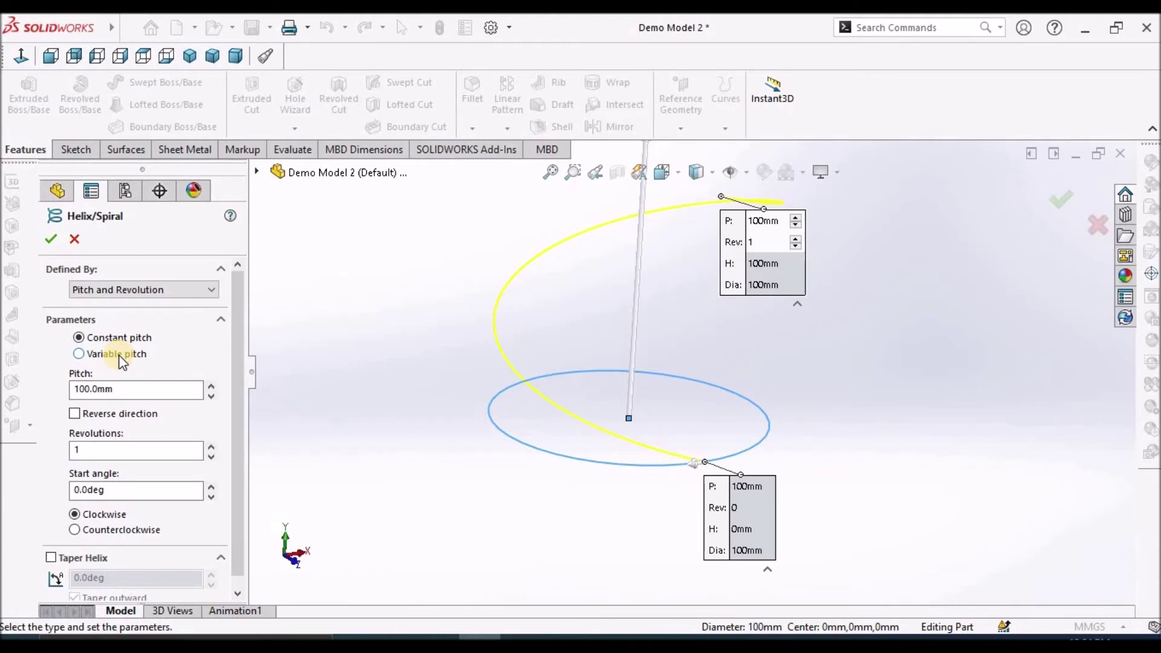
- Enter a 50 mm pitch and 6 revolutions, then tilt the view to check the preview
double_click(121, 390)
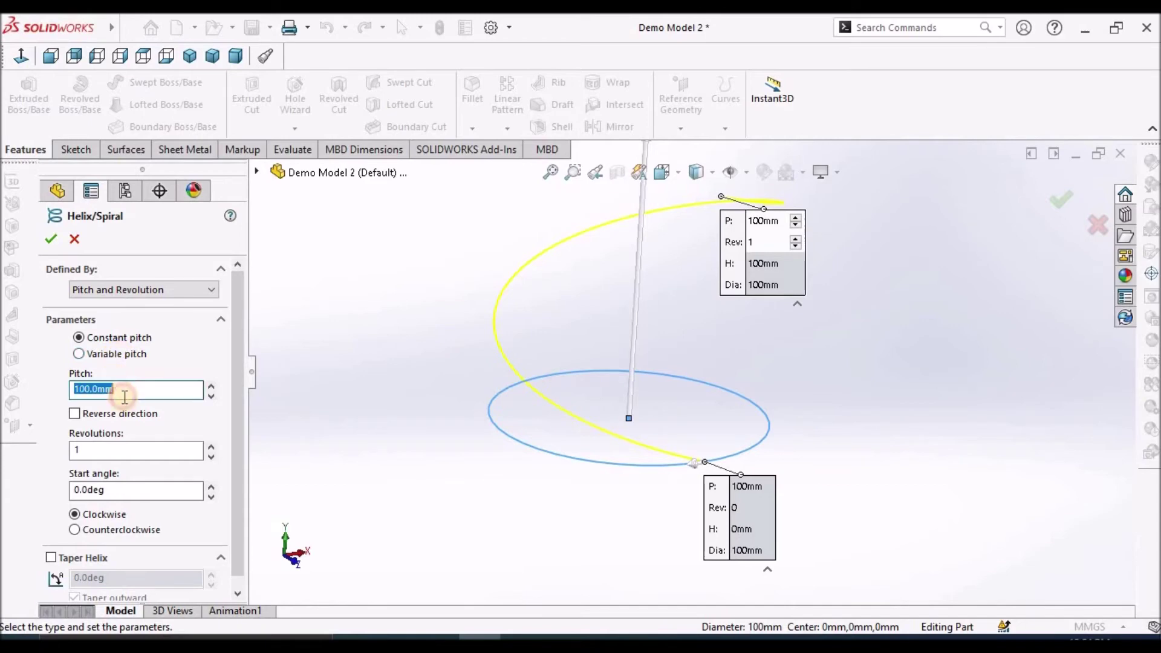
type("5")
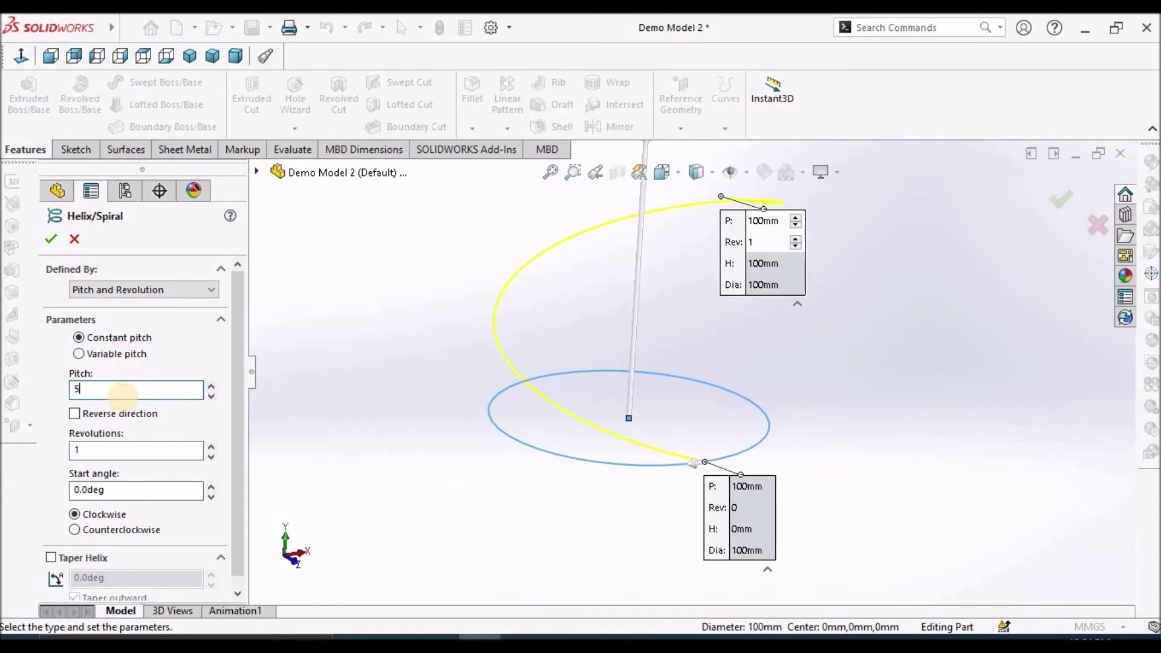
type("0")
key("Return")
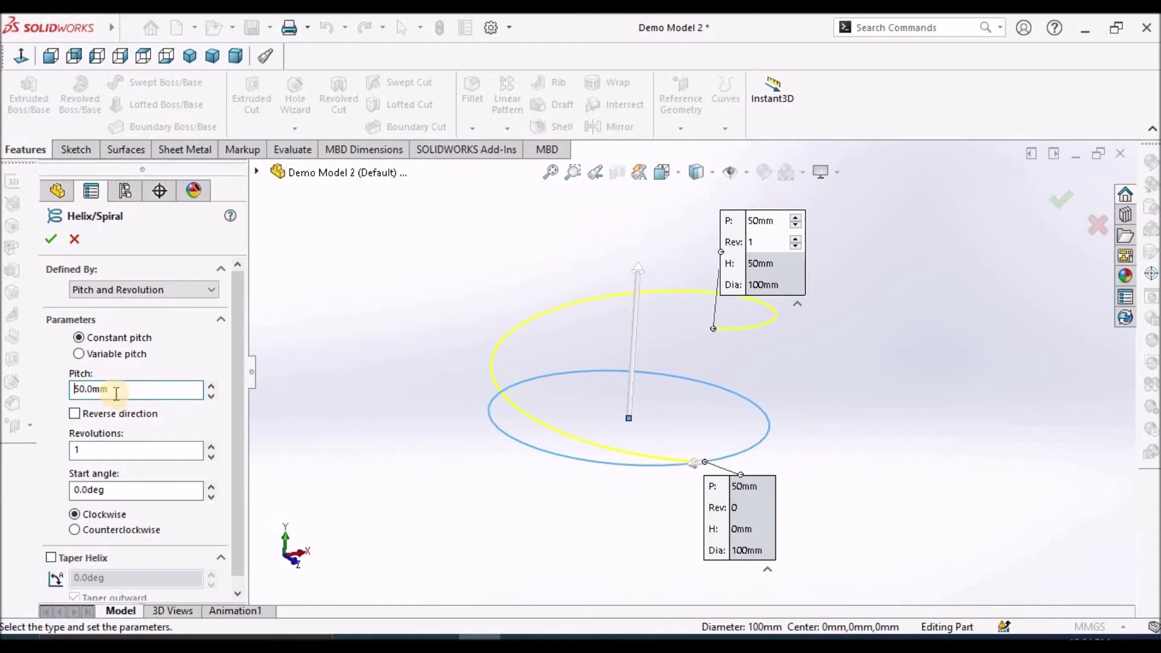
double_click(127, 446)
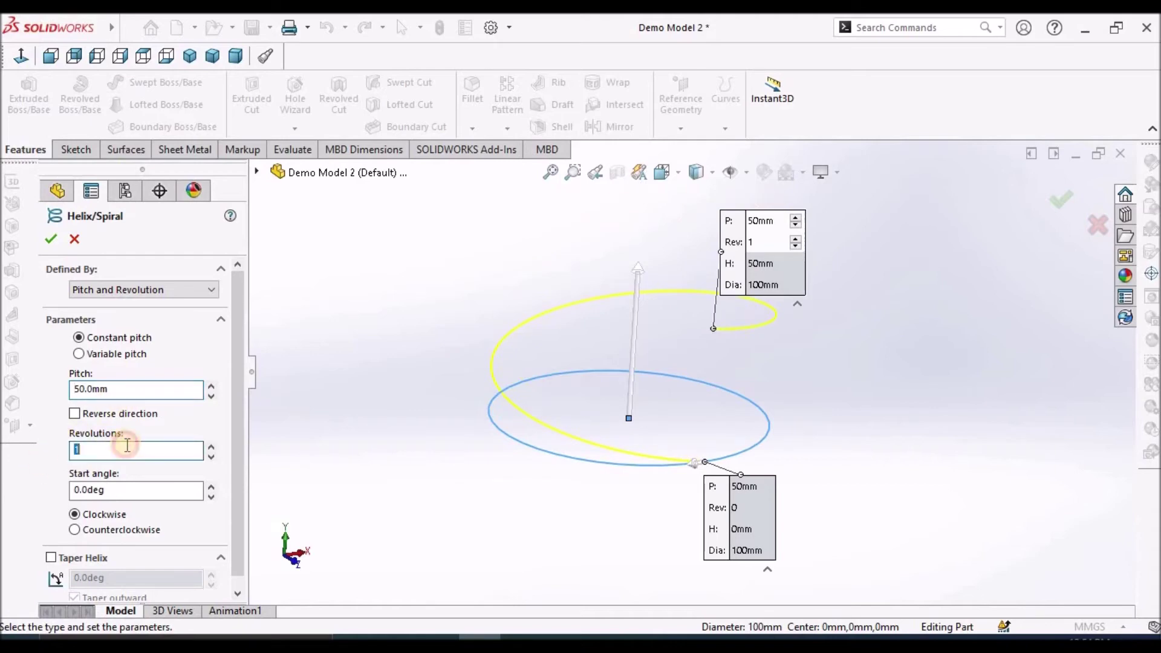
type("6")
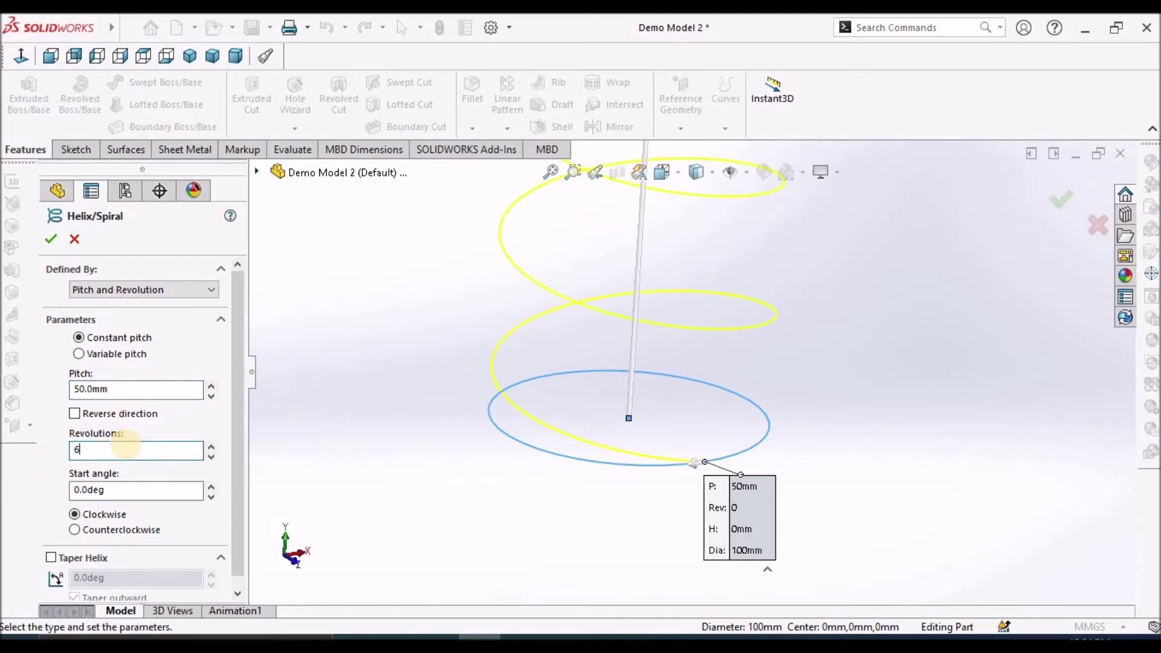
scroll(767, 369, "up", 2)
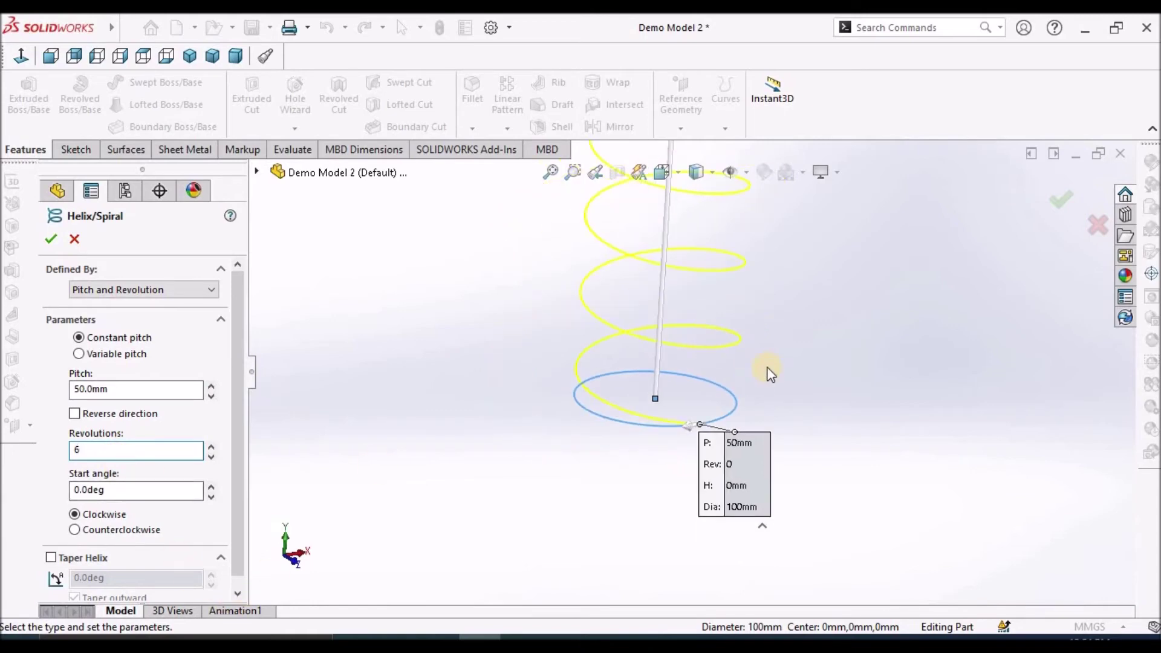
middle_click_drag(761, 366, 618, 316)
- Accept the 50 mm-pitch, 6-revolution helix and orbit to inspect Helix/Spiral1
left_click(51, 240)
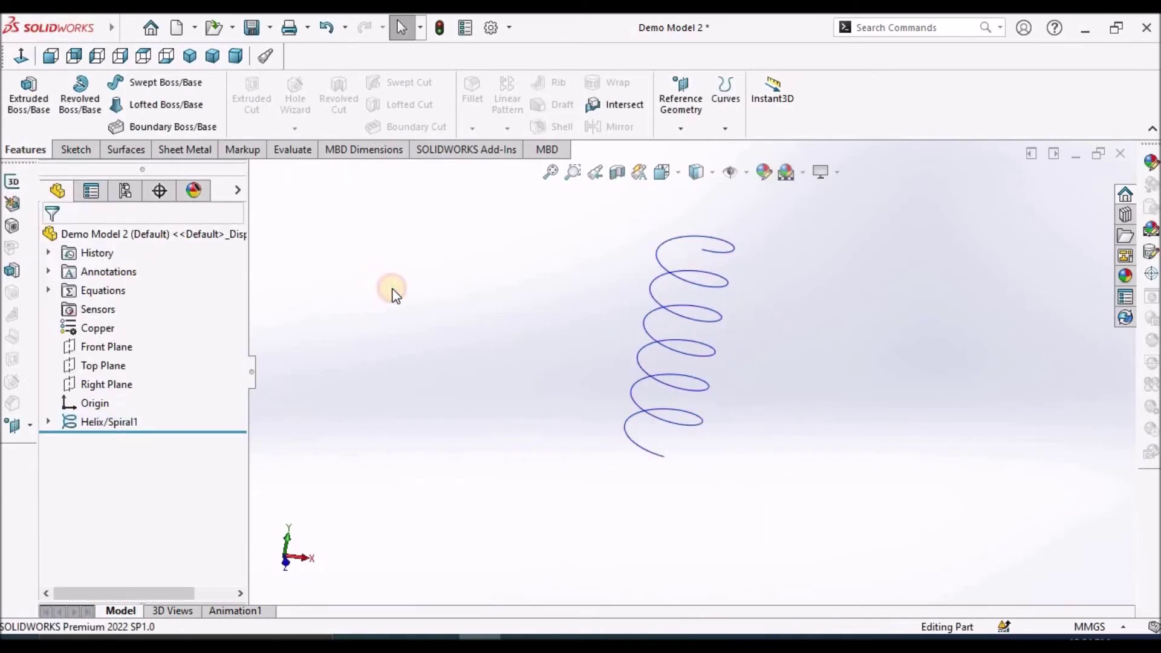
scroll(753, 270, "down", 3)
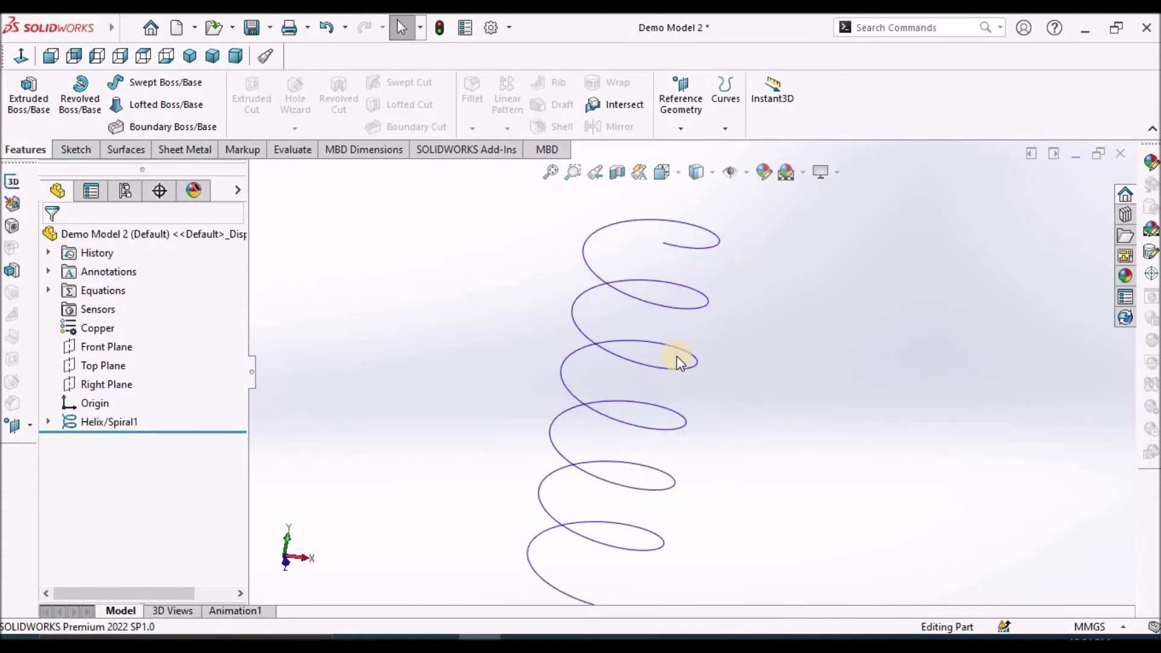
middle_click_drag(680, 357, 583, 459)
scroll(532, 496, "down", 2)
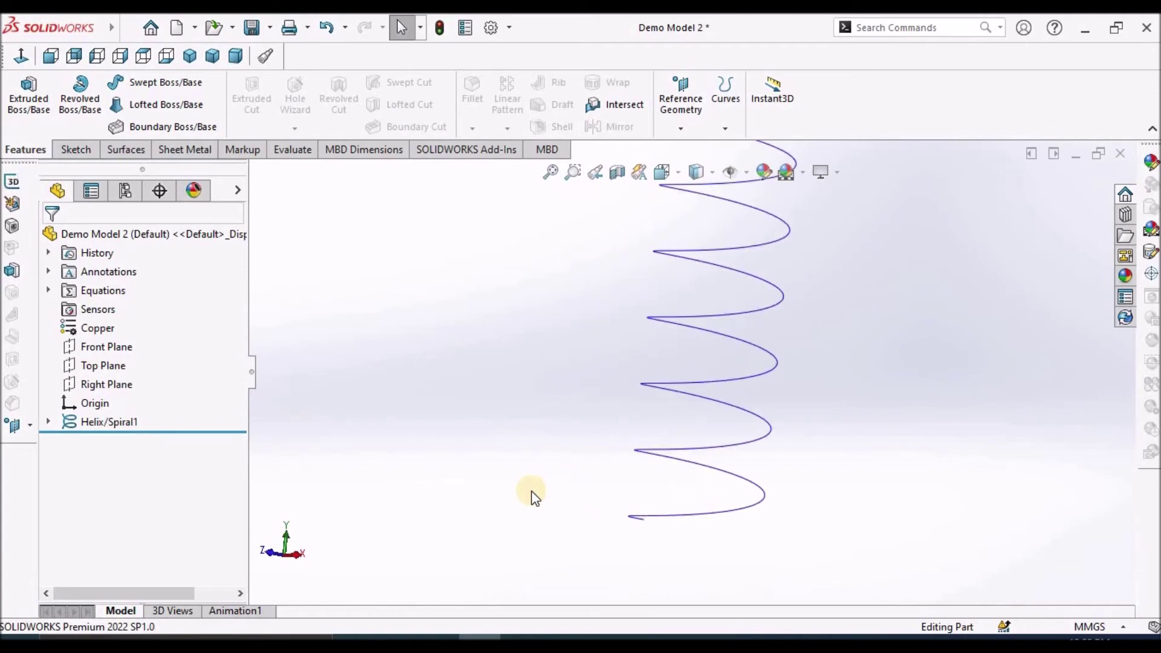
middle_click_drag(541, 461, 519, 472)
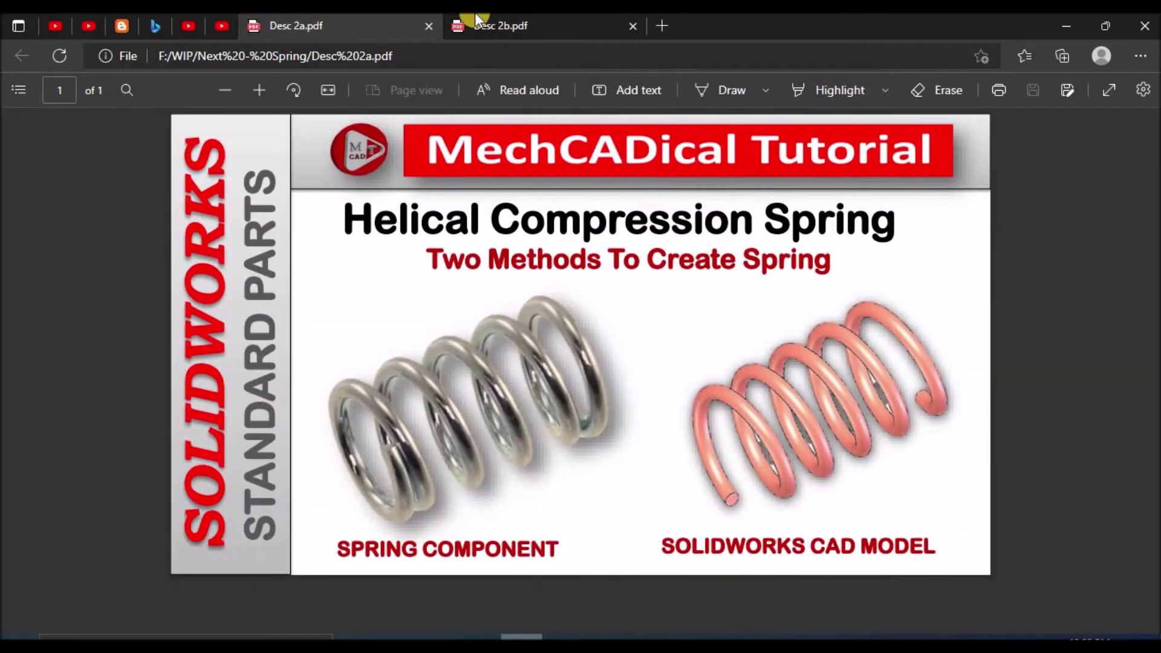
- Check the spring terminology diagram in the PDF, then start a new reference plane
left_click(477, 19)
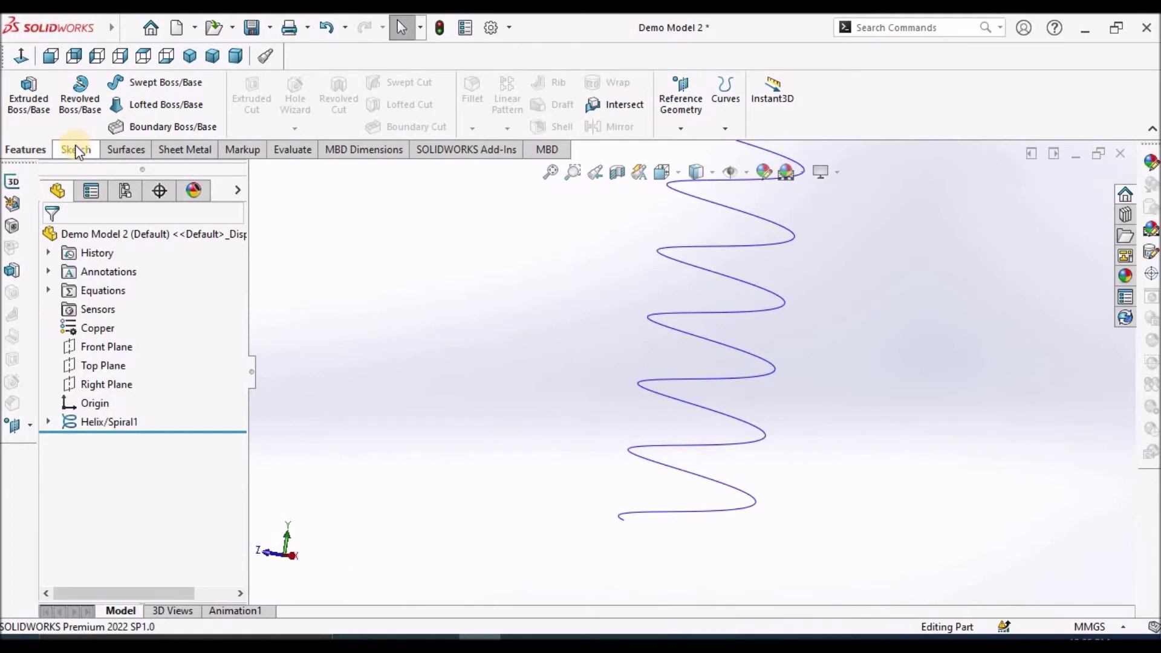
left_click(683, 130)
left_click(690, 149)
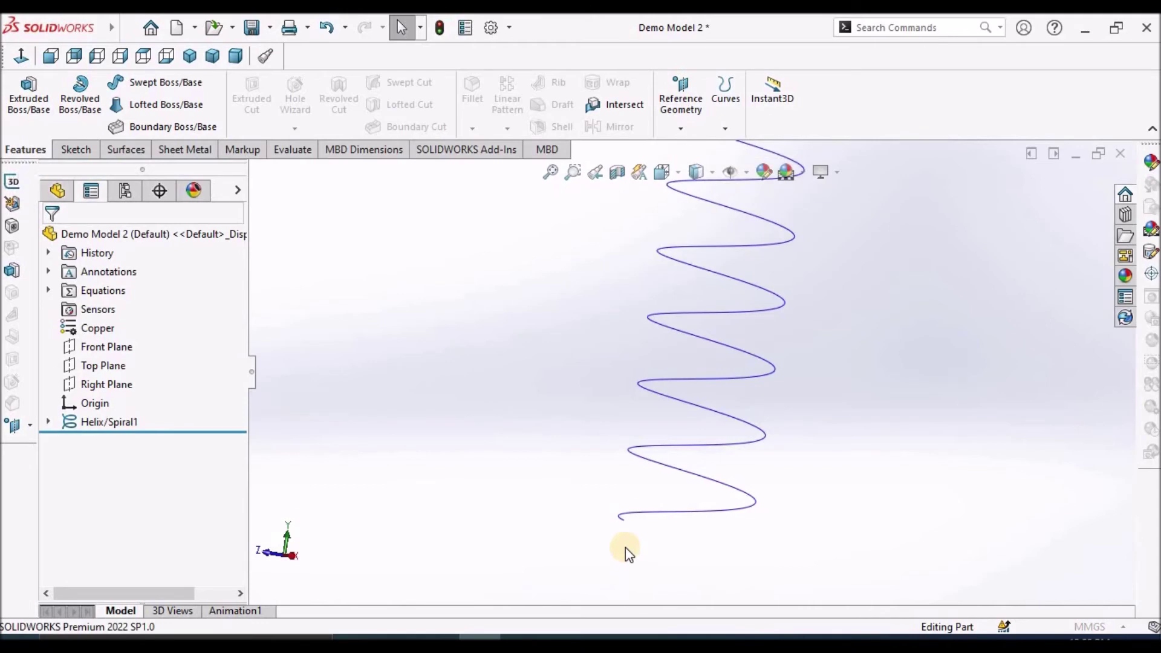
- Create Plane1 through the helix end point with the Front Plane as second reference
scroll(627, 531, "down", 1)
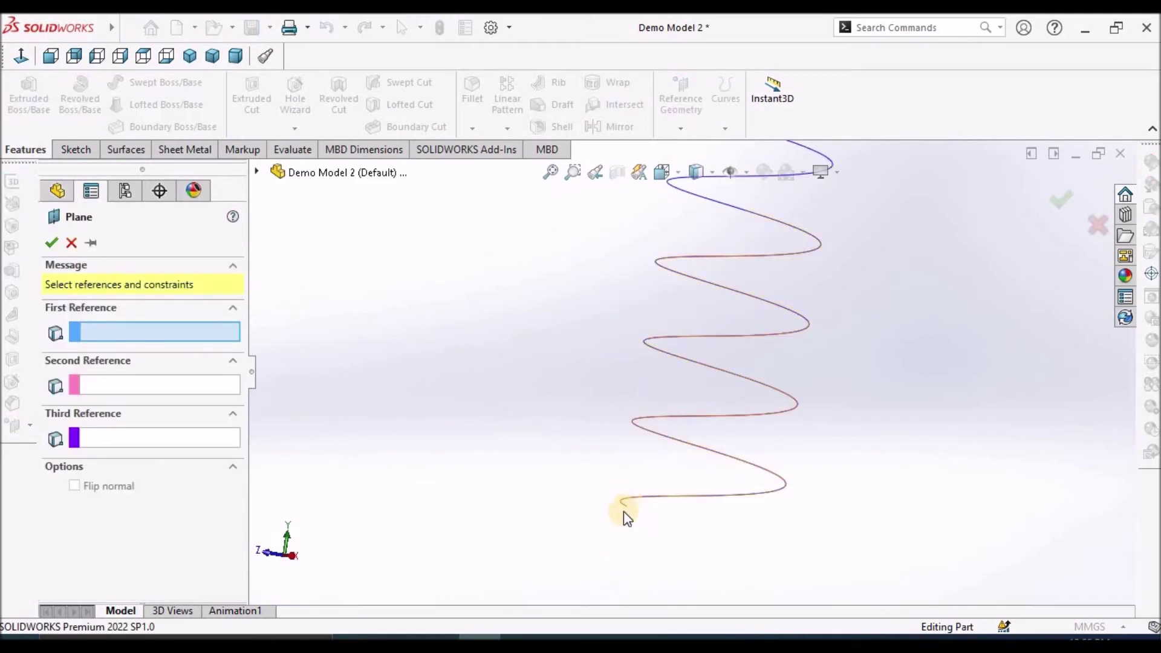
scroll(633, 505, "down", 2)
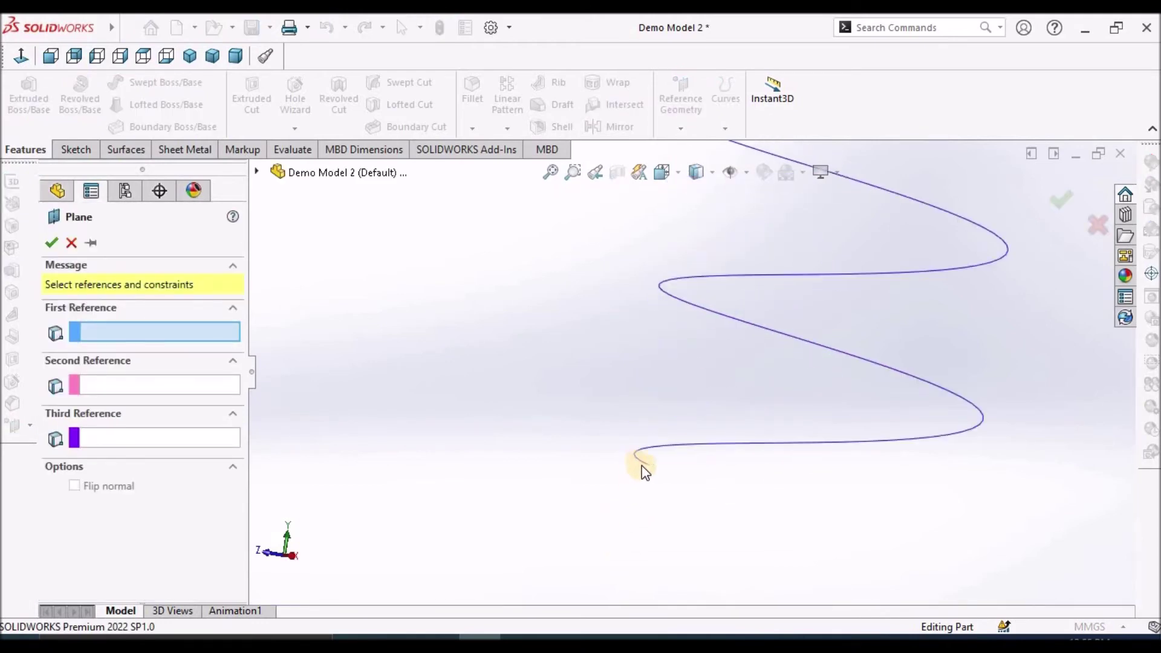
left_click(648, 466)
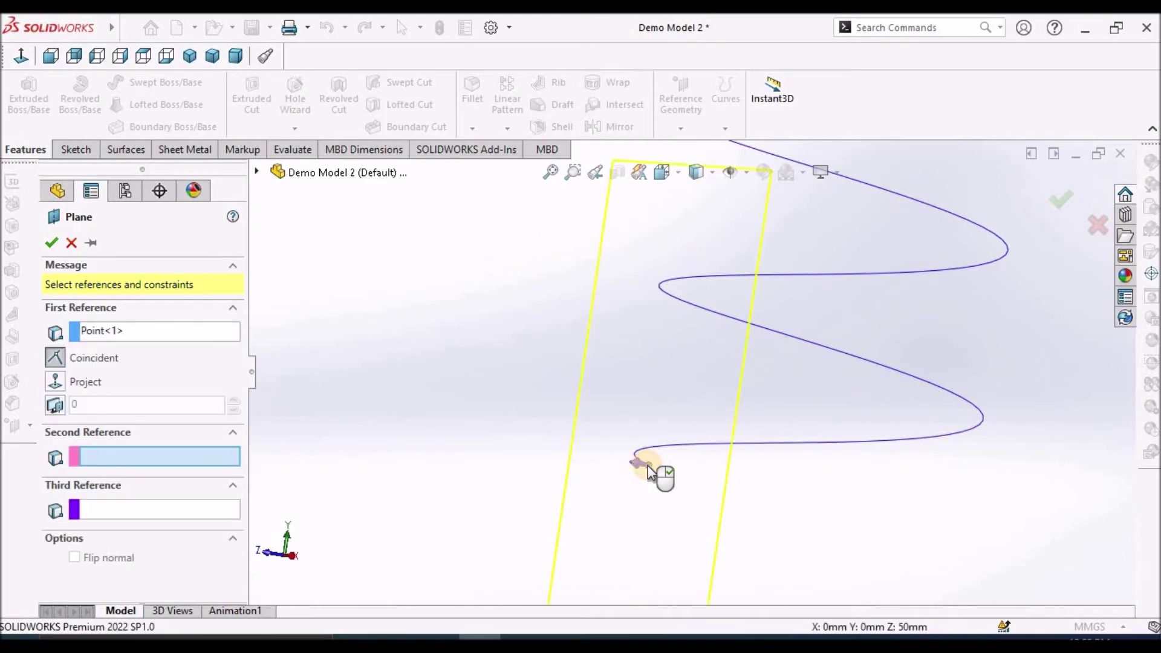
middle_click_drag(647, 466, 665, 488)
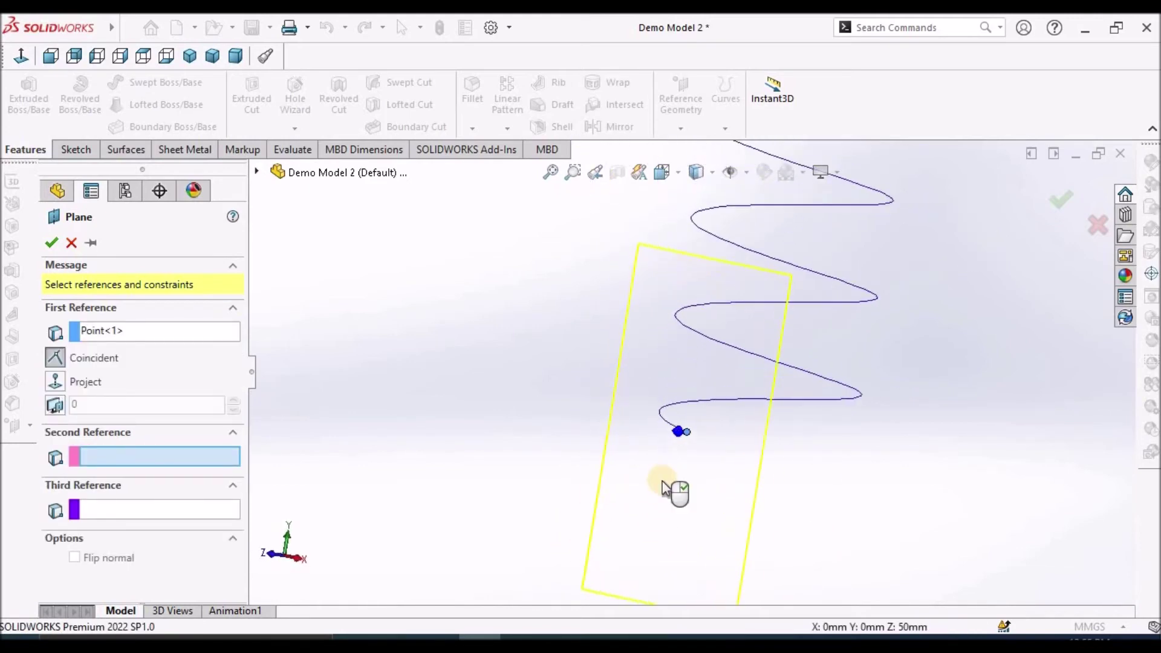
left_click(257, 172)
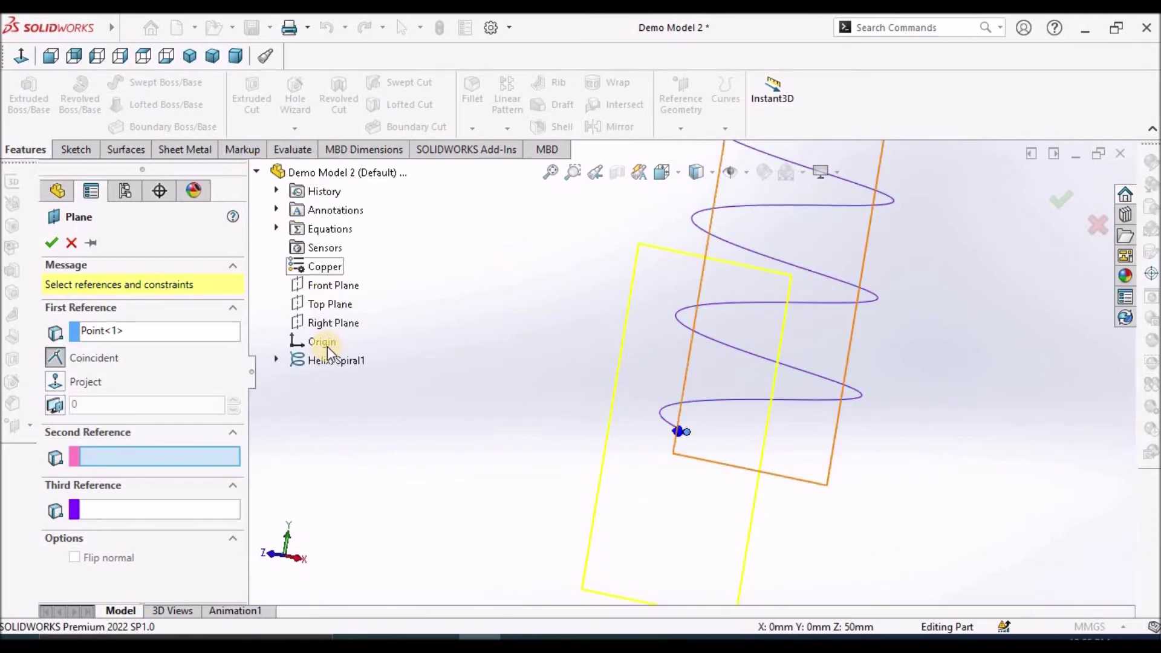
middle_click_drag(560, 310, 448, 303)
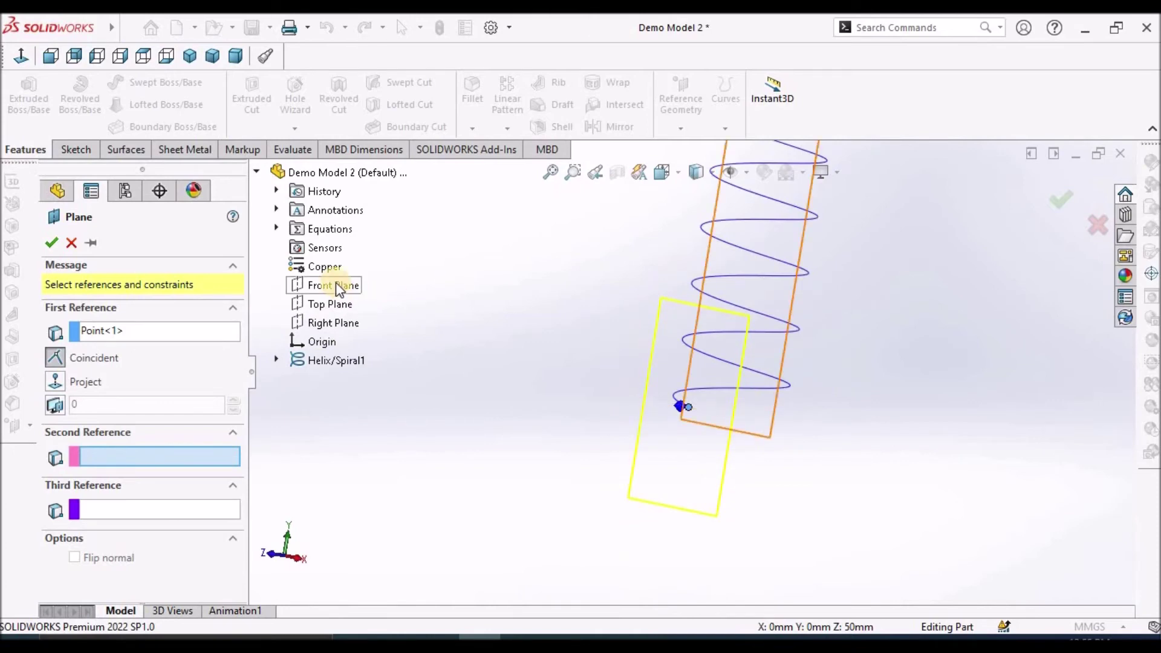
middle_click_drag(845, 375, 949, 422)
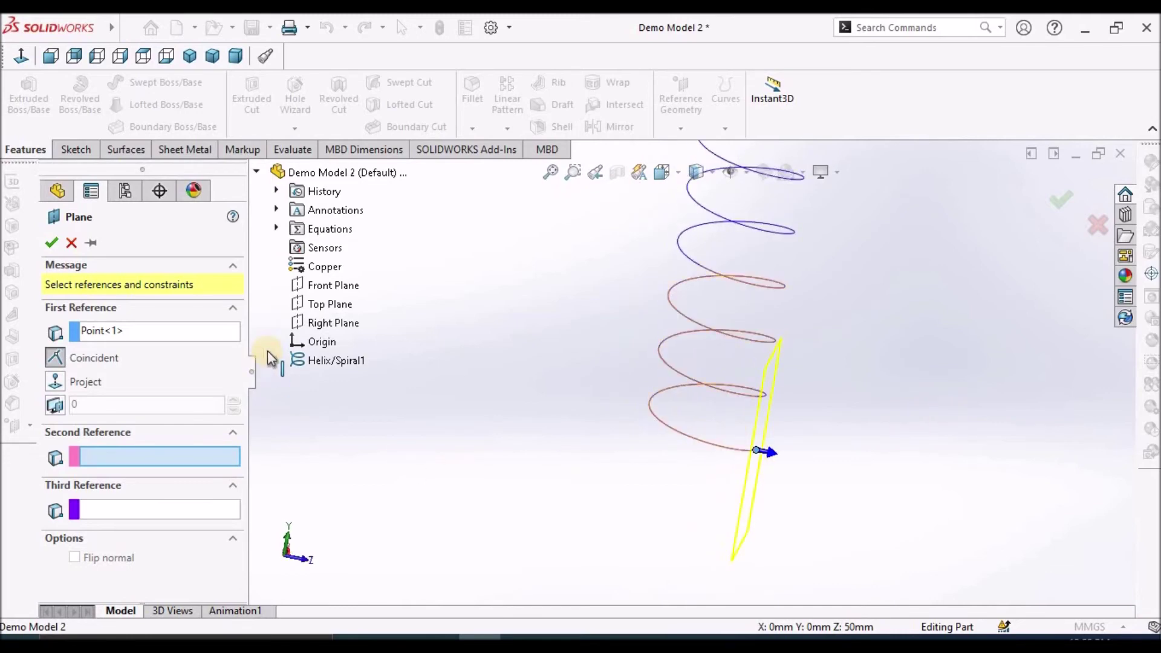
left_click(338, 284)
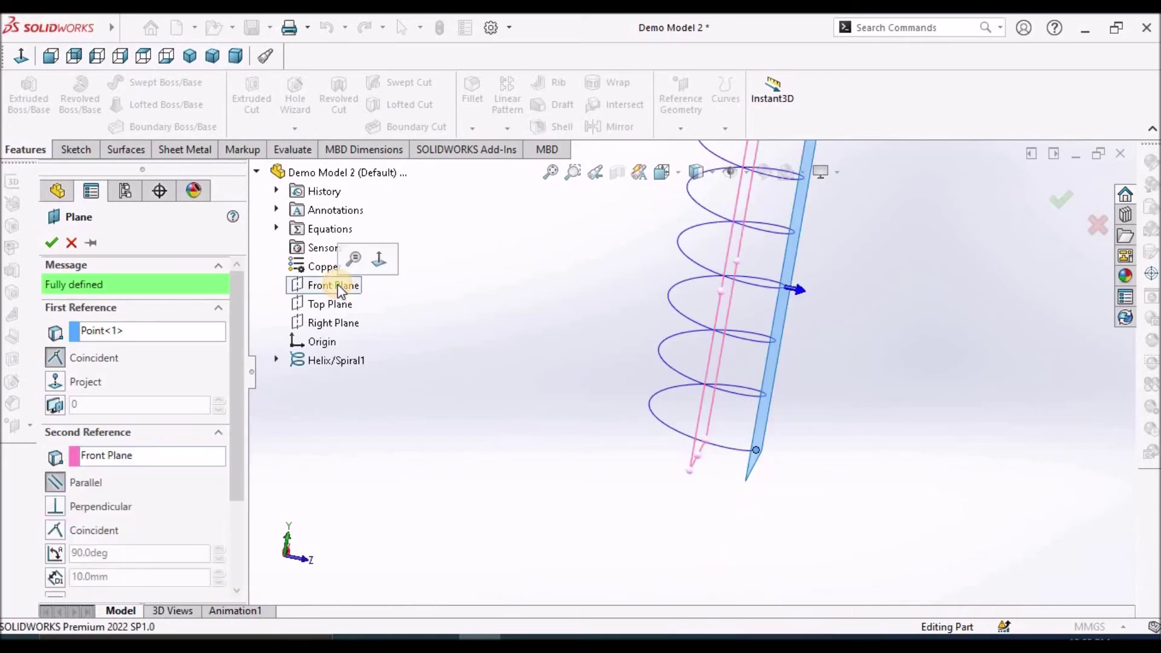
left_click(59, 243)
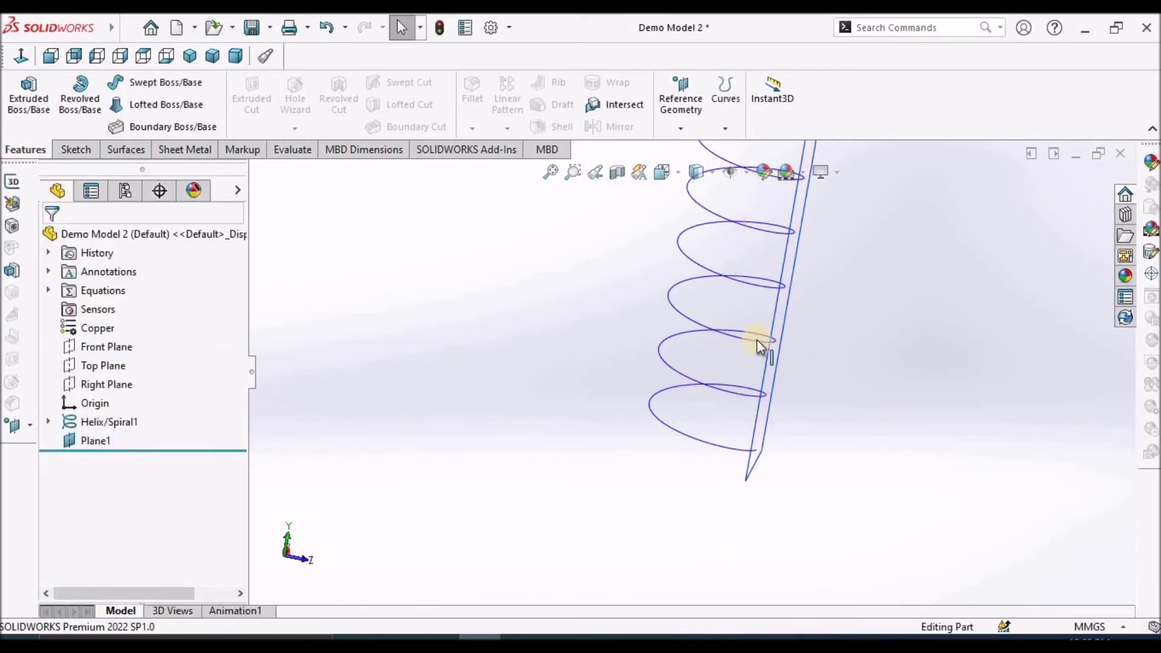
- Edit Plane1 and delete the Front Plane from its second reference
middle_click_drag(742, 306, 677, 381)
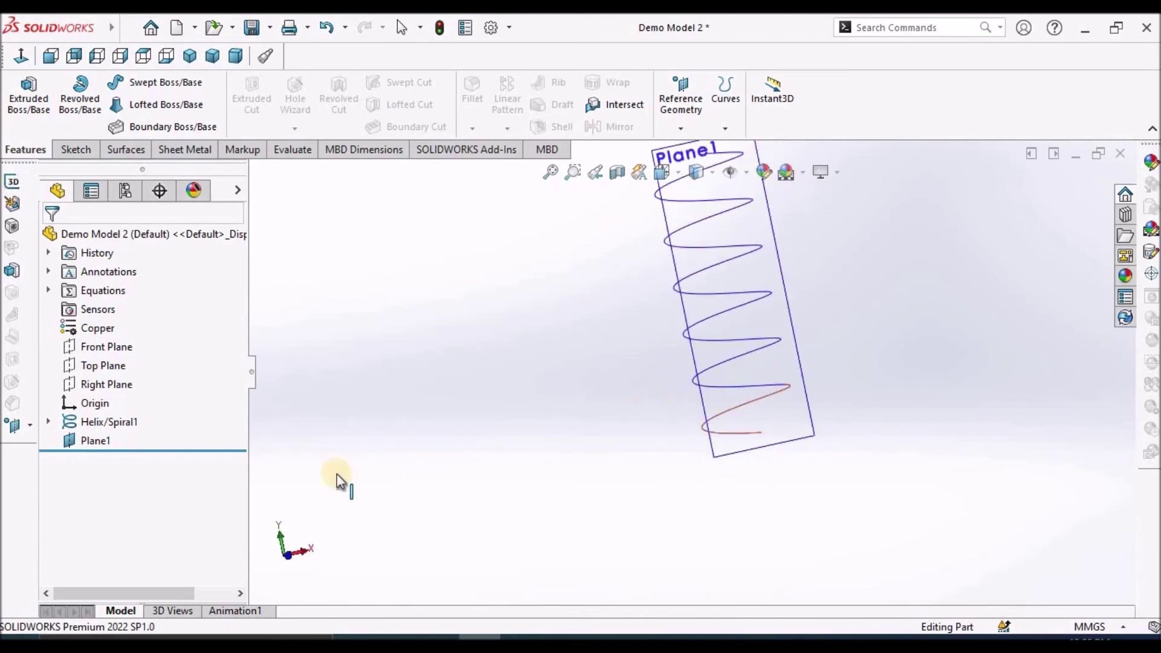
left_click(105, 444)
left_click(121, 393)
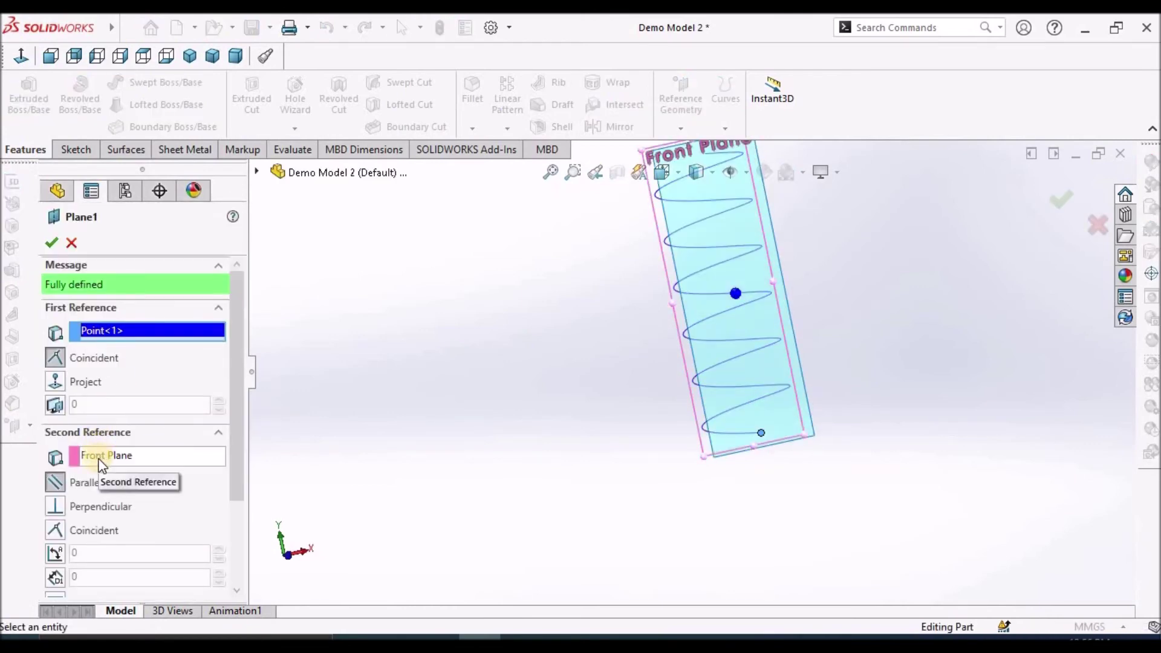
left_click(99, 456)
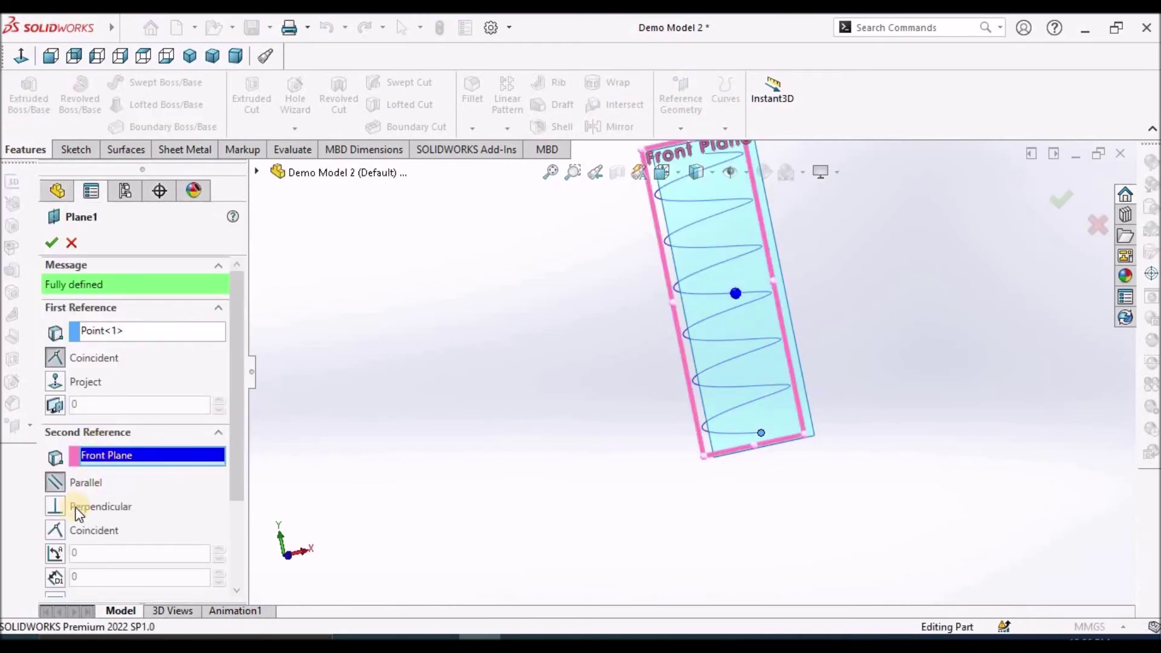
right_click(149, 458)
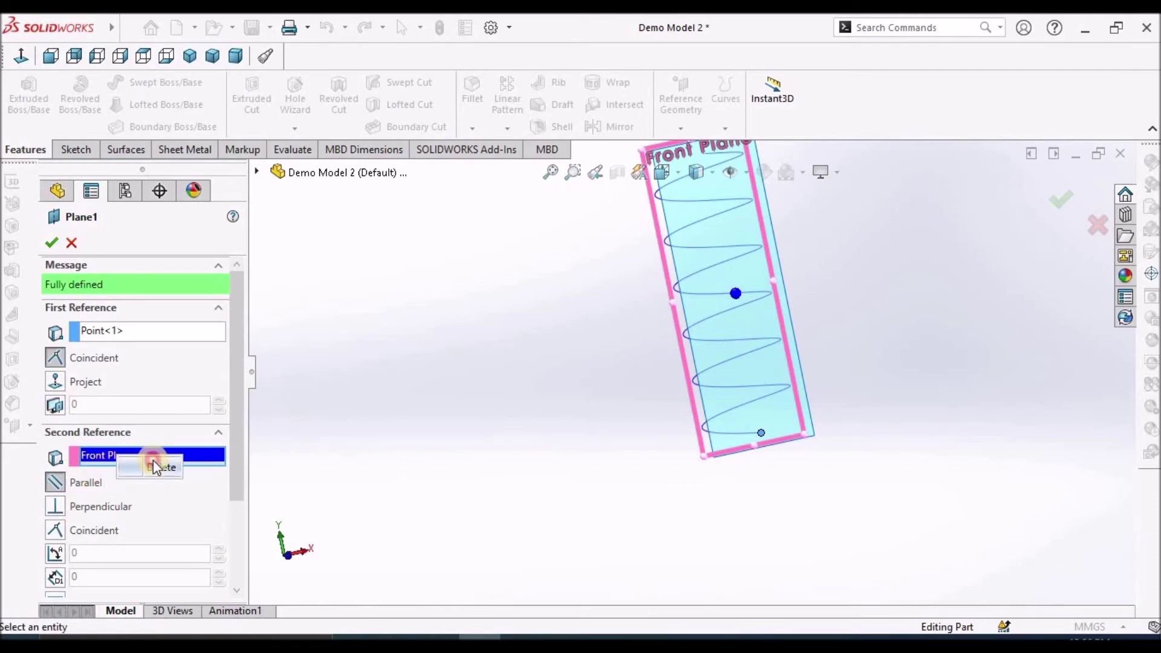
left_click(154, 461)
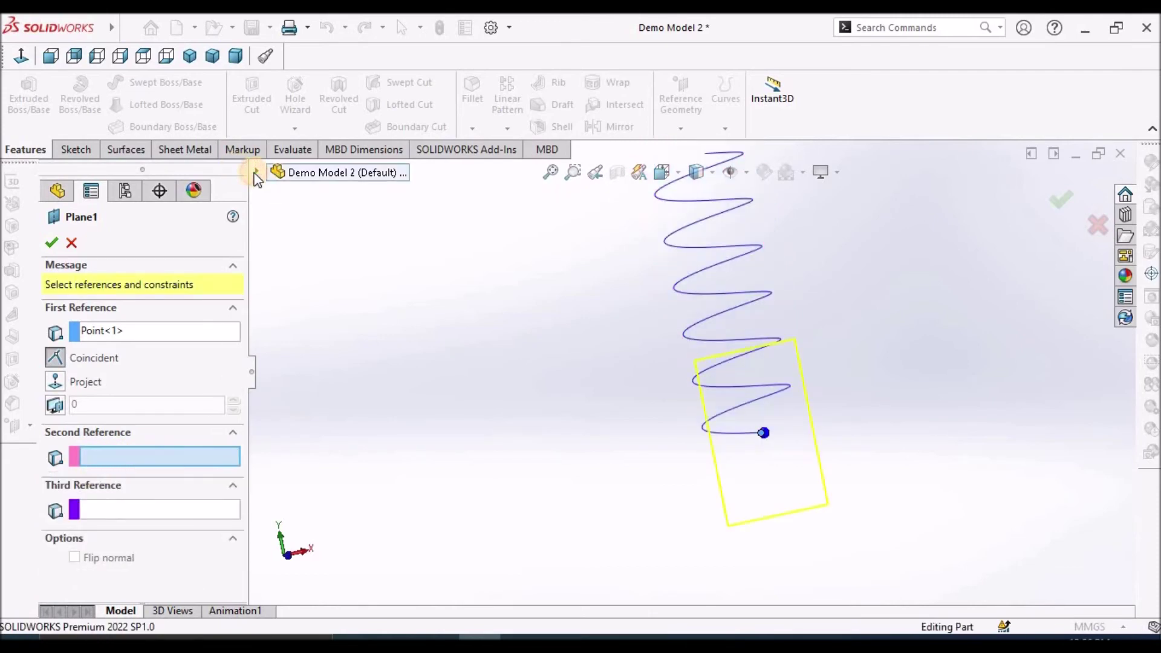
- Use the Right Plane as second reference, confirm Plane1, and switch to Trimetric view
left_click(260, 173)
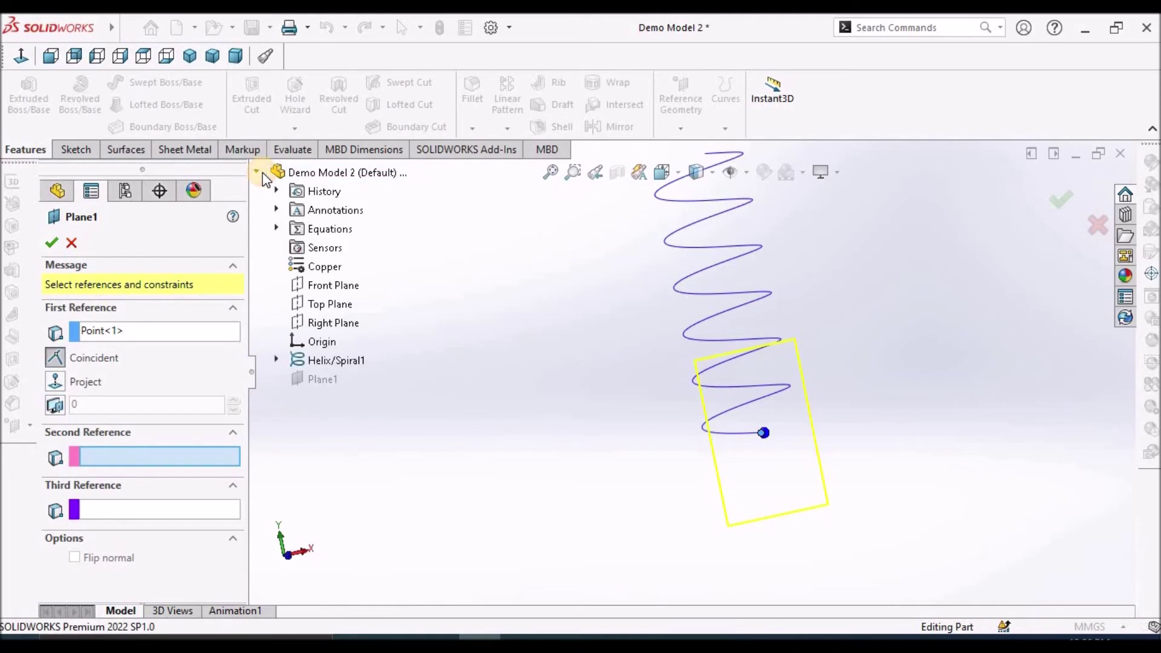
left_click(318, 324)
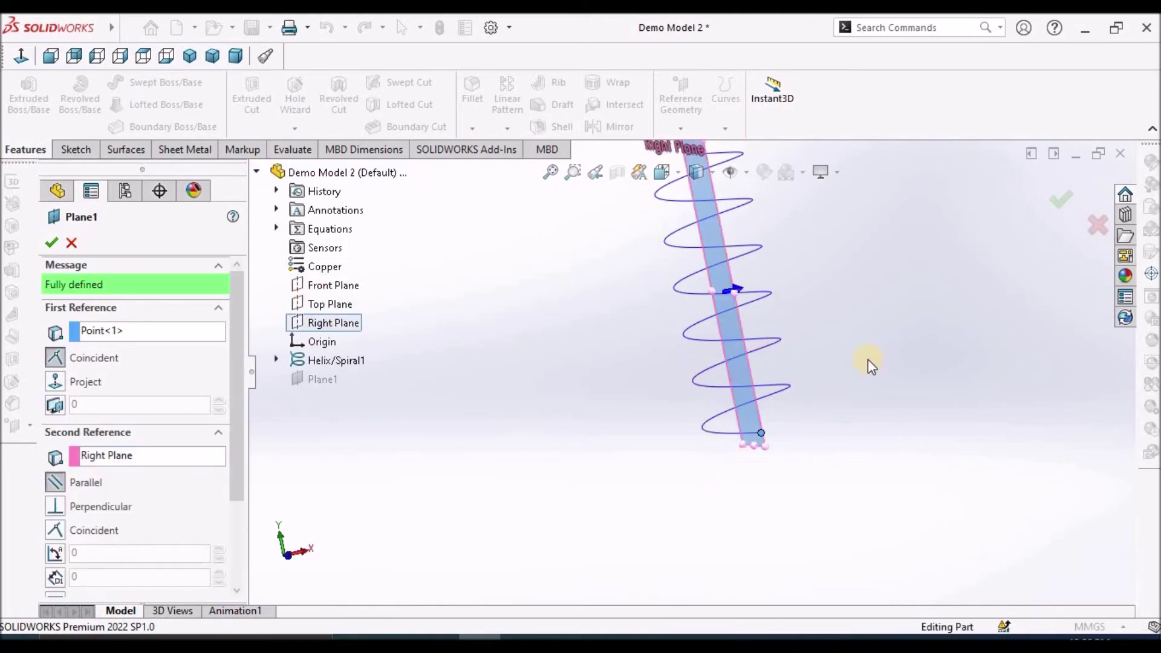
middle_click_drag(816, 389, 856, 564)
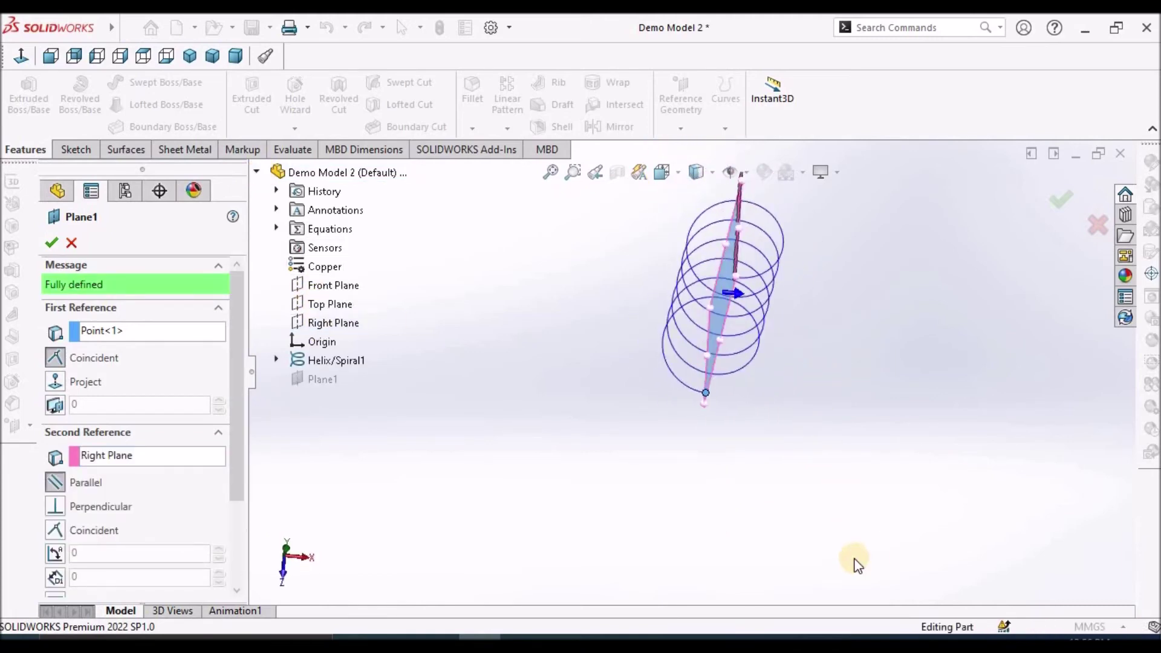
left_click(51, 242)
middle_click_drag(822, 391, 376, 254)
left_click(216, 56)
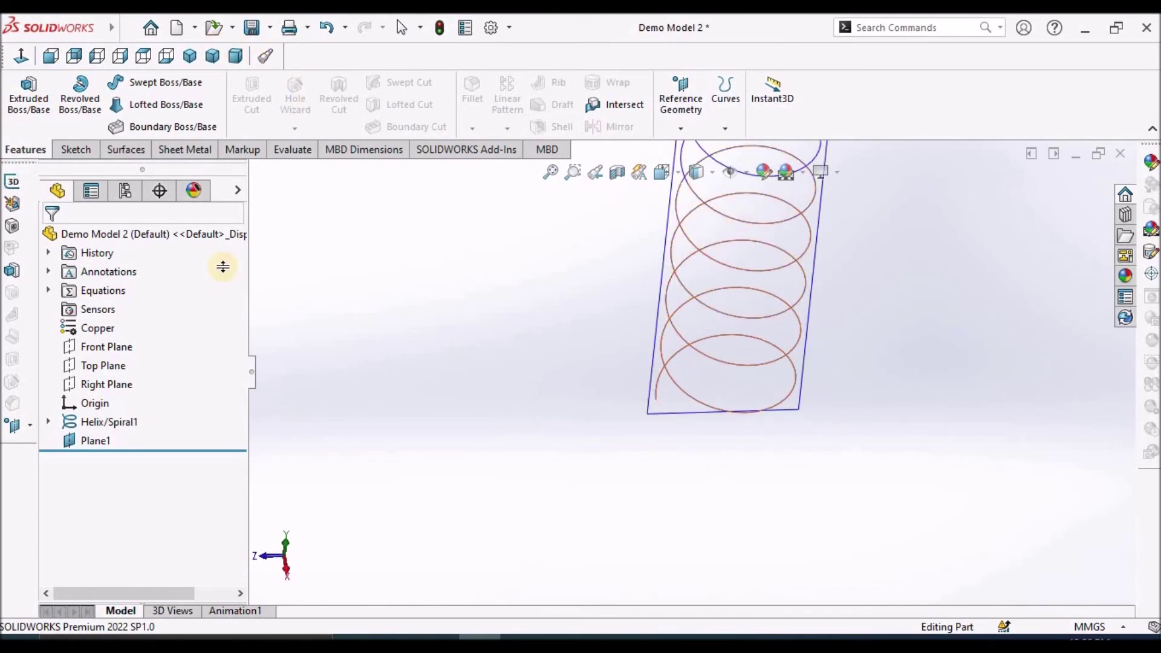
- Open a sketch on Plane1 and draw a circle at the helix's bottom end
left_click(87, 439)
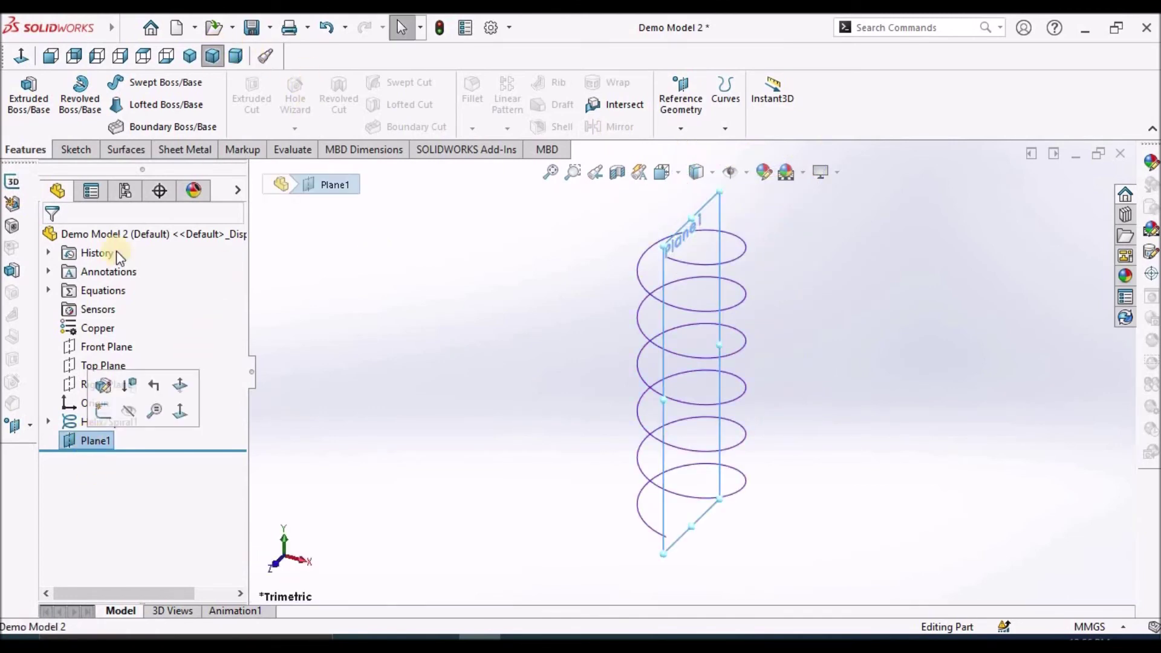
left_click(76, 150)
left_click(16, 96)
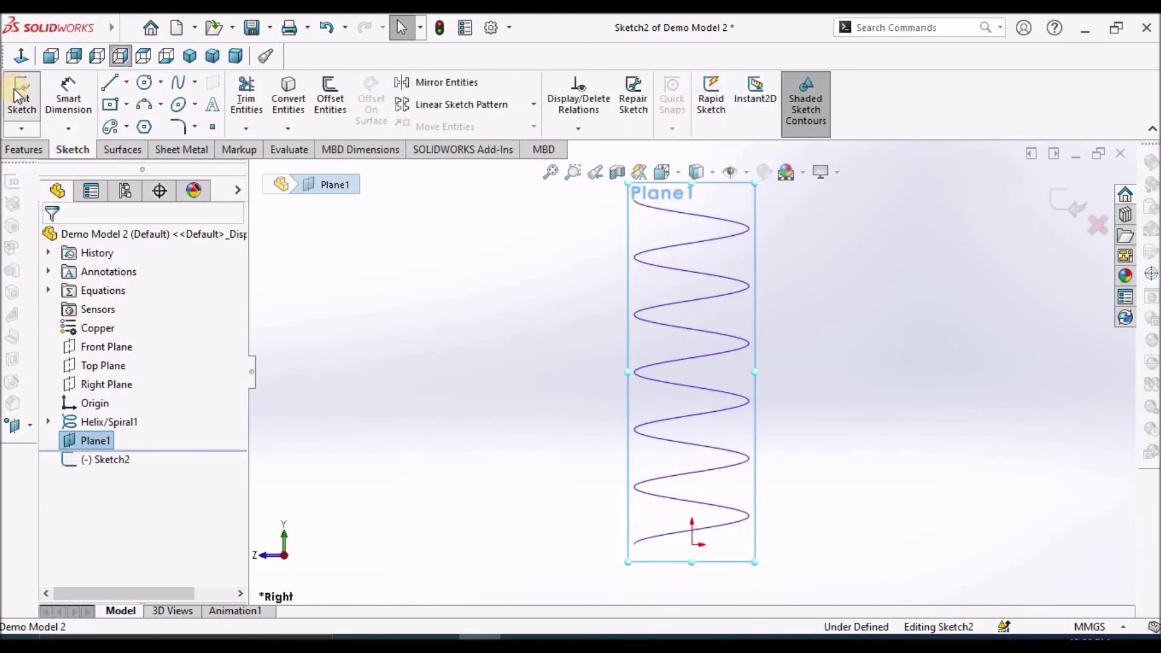
left_click(145, 87)
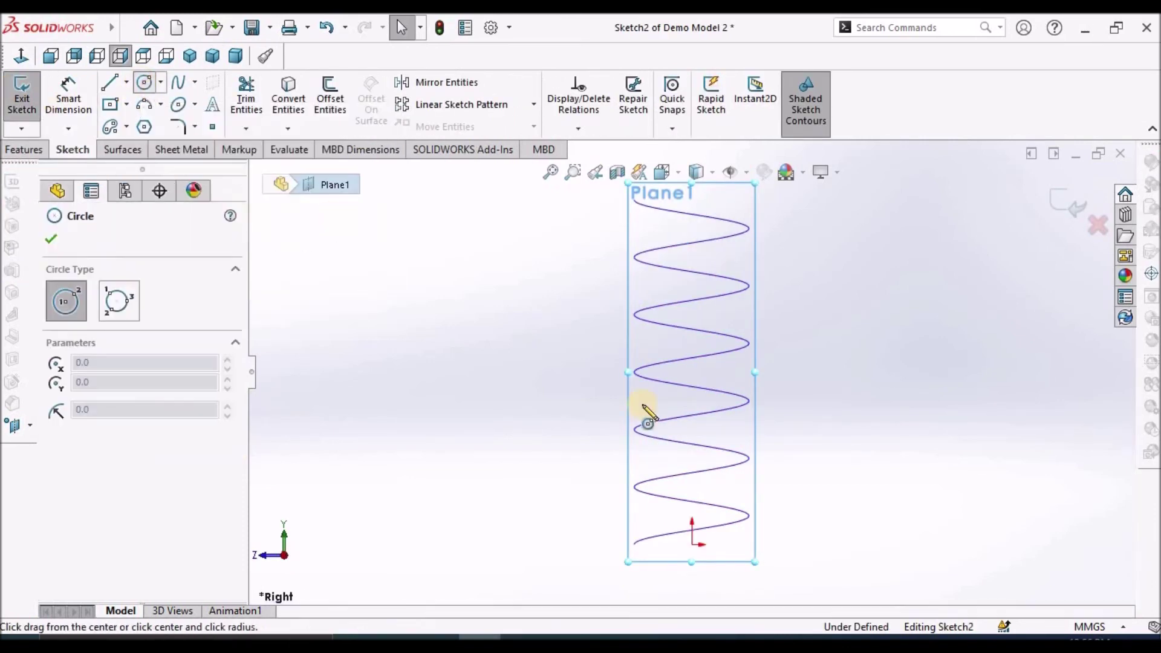
scroll(605, 538, "down", 3)
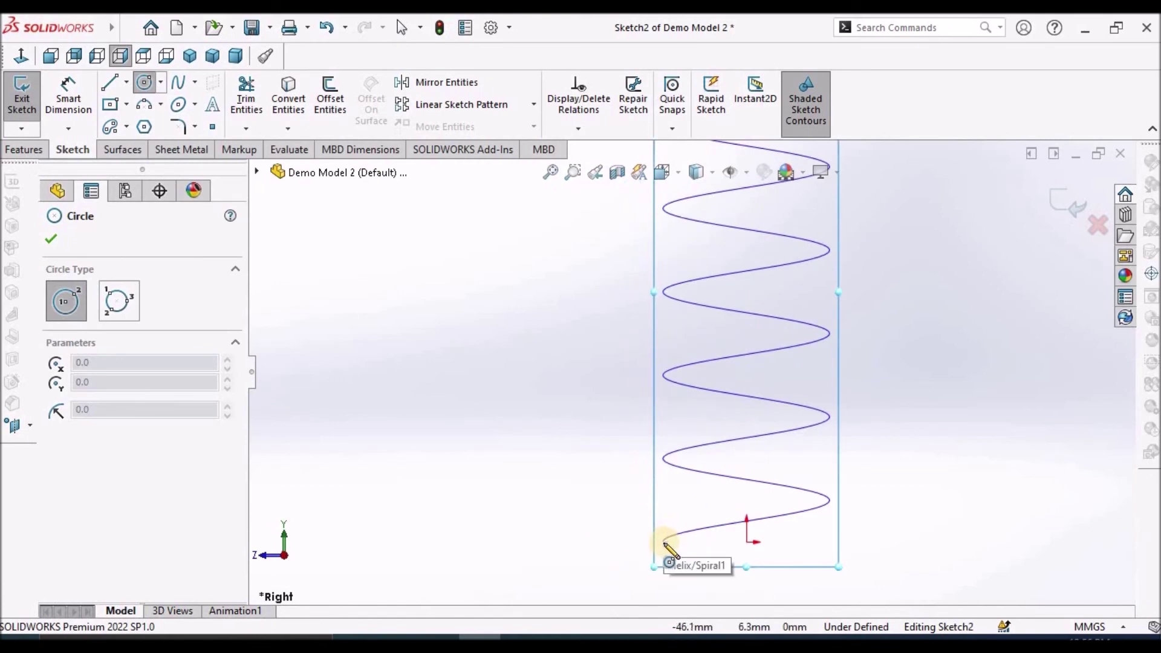
scroll(665, 554, "down", 5)
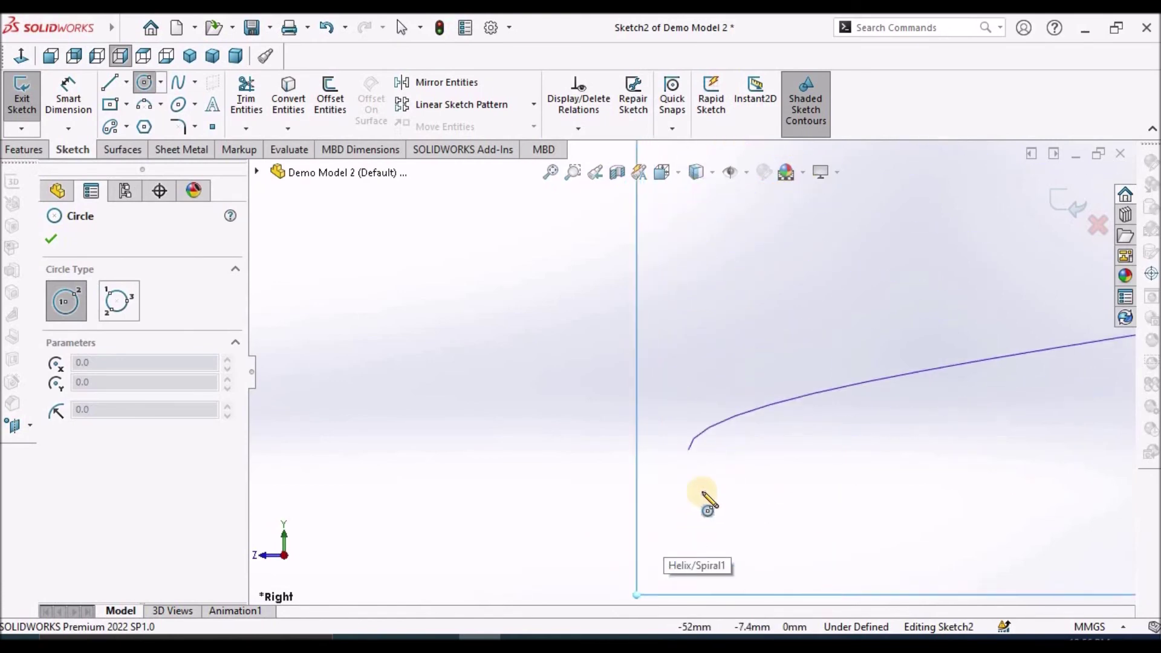
left_click(717, 325)
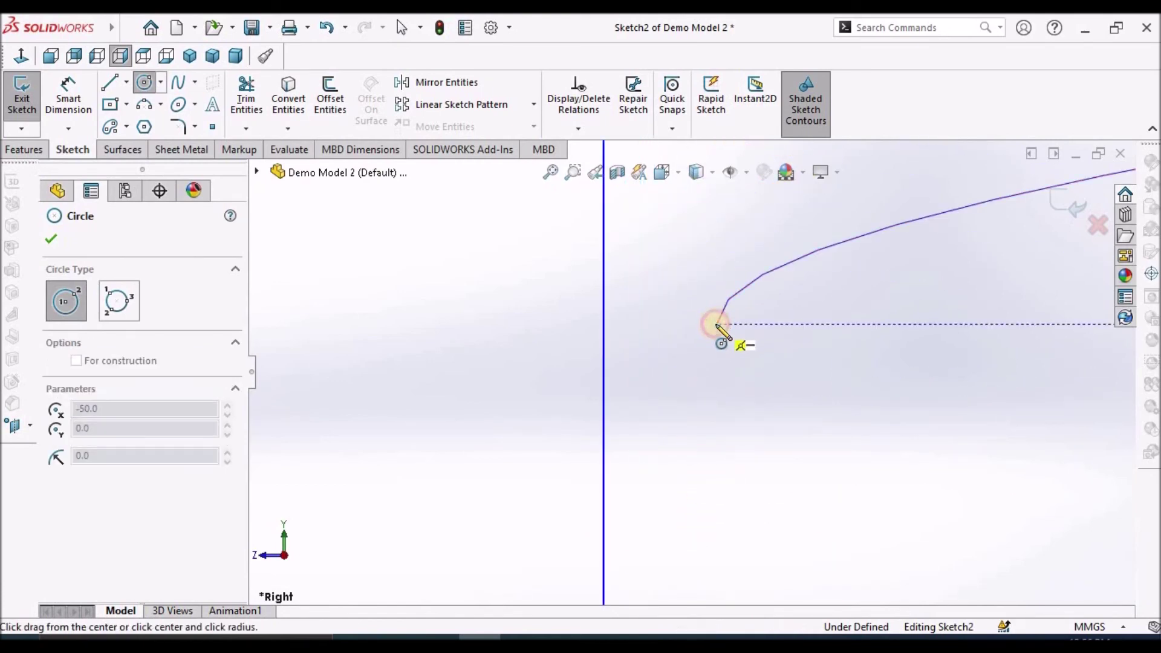
left_click(740, 299)
right_click(436, 318)
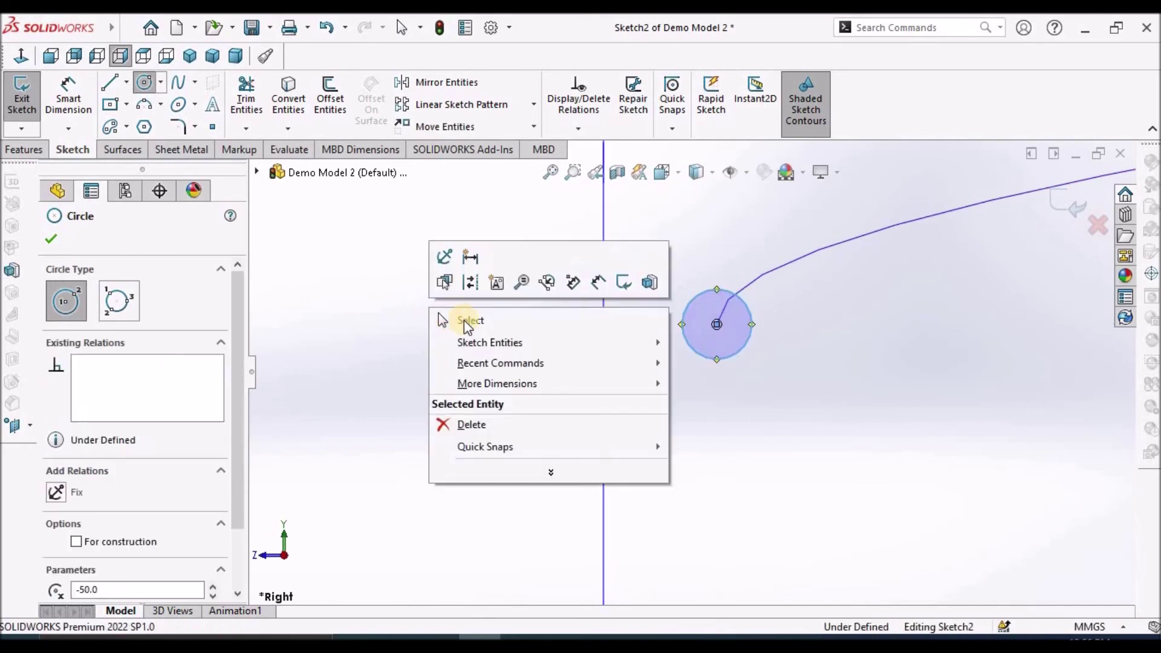
left_click(446, 320)
- Reposition the circle centre so it snaps onto the helix end point
middle_click_drag(614, 324, 570, 223)
scroll(586, 264, "down", 5)
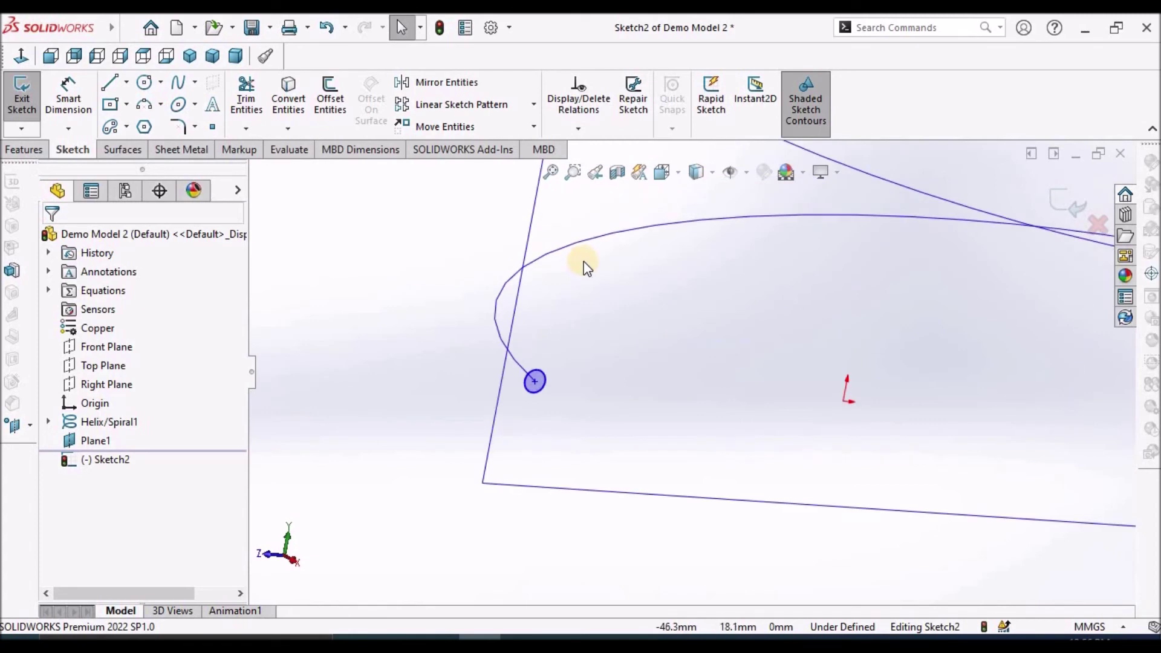
scroll(591, 506, "down", 3)
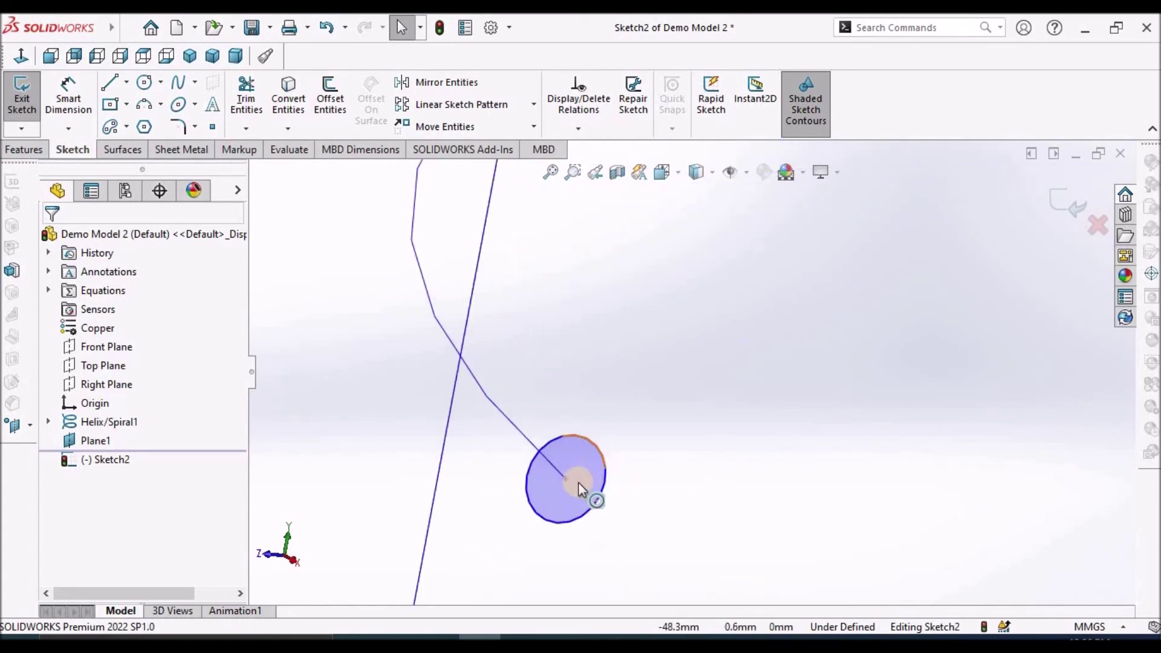
scroll(519, 487, "down", 3)
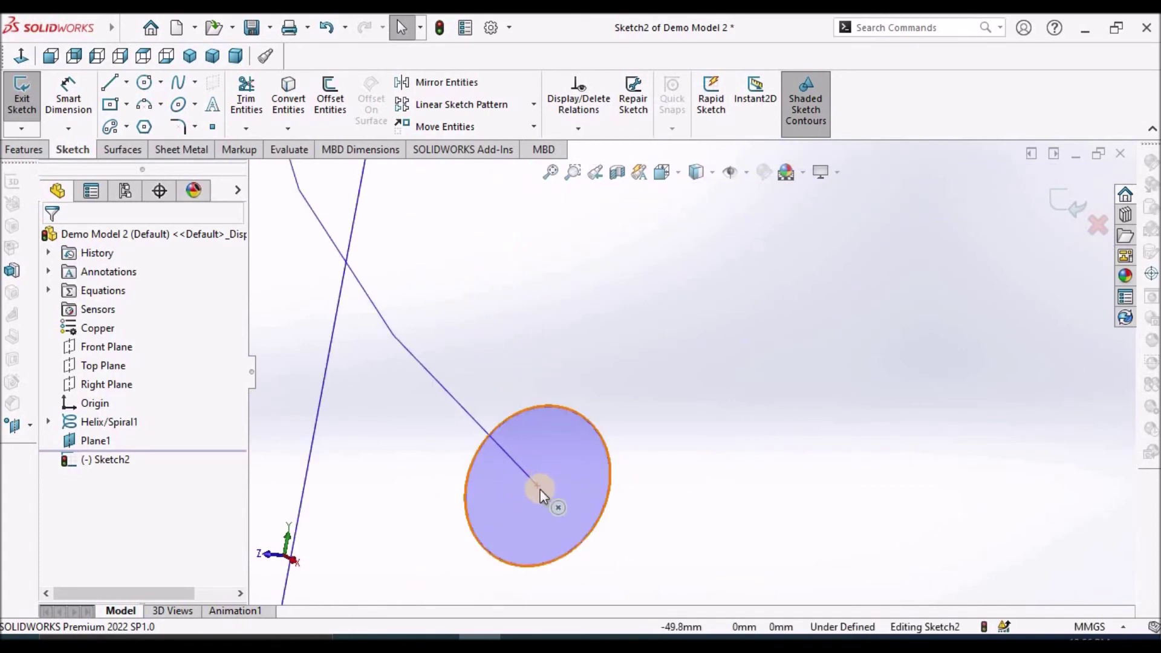
mouse_move(536, 488)
left_mouse_down()
mouse_move(638, 466)
mouse_move(591, 488)
mouse_move(526, 488)
left_mouse_up()
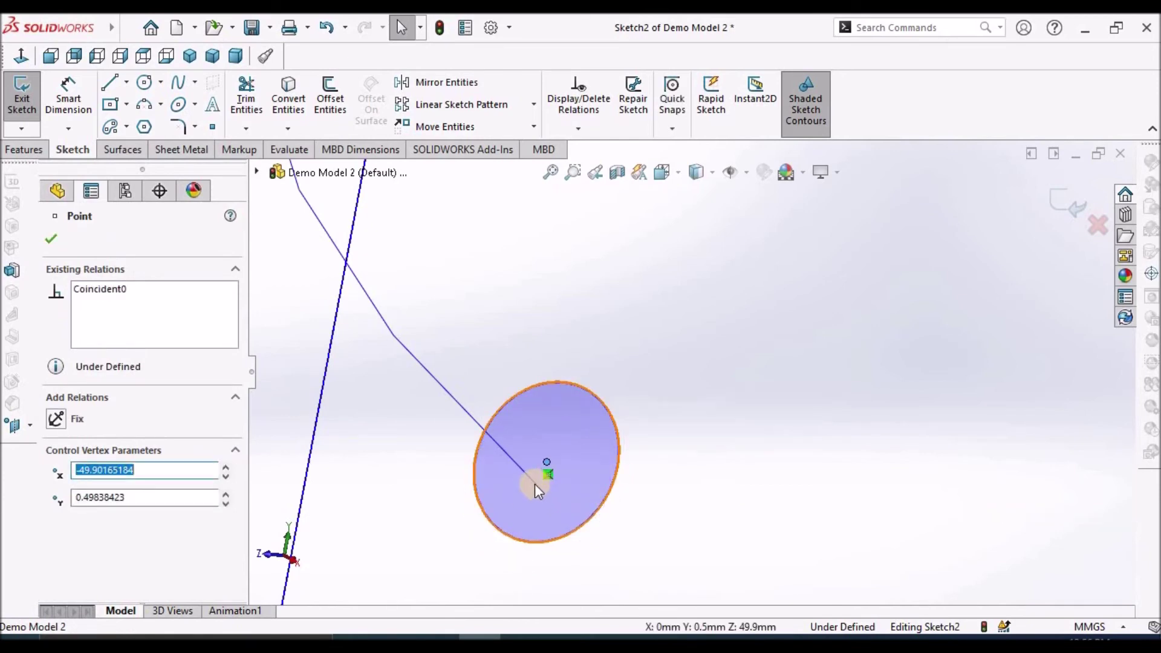
left_click_drag(546, 459, 545, 486)
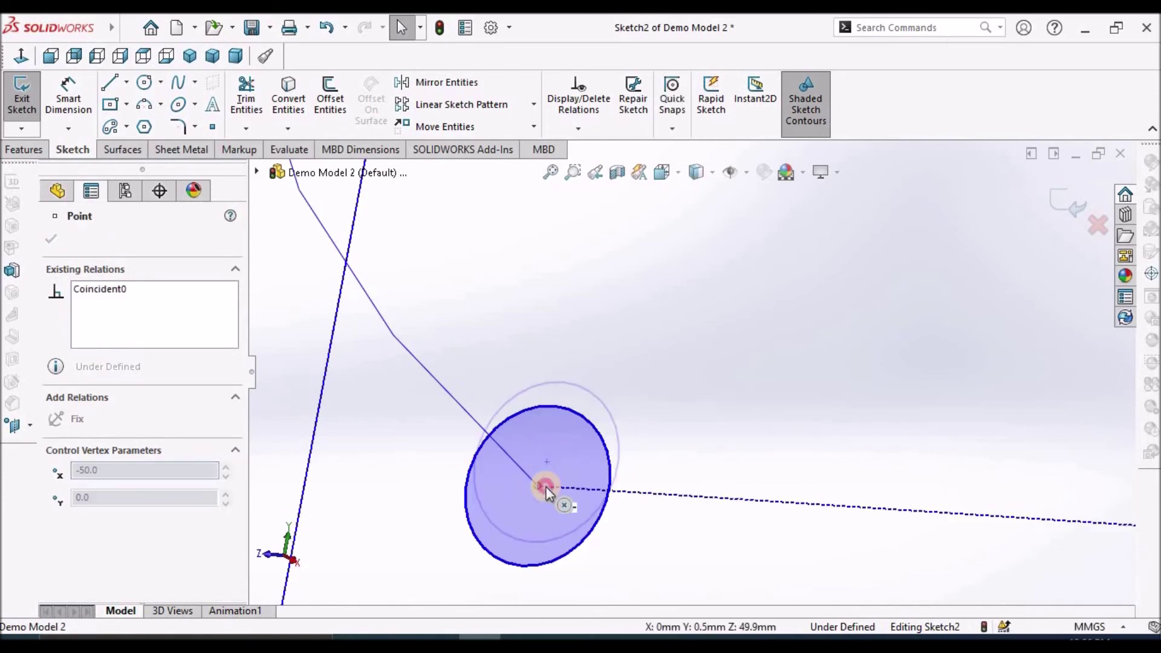
left_click_drag(595, 440, 522, 499)
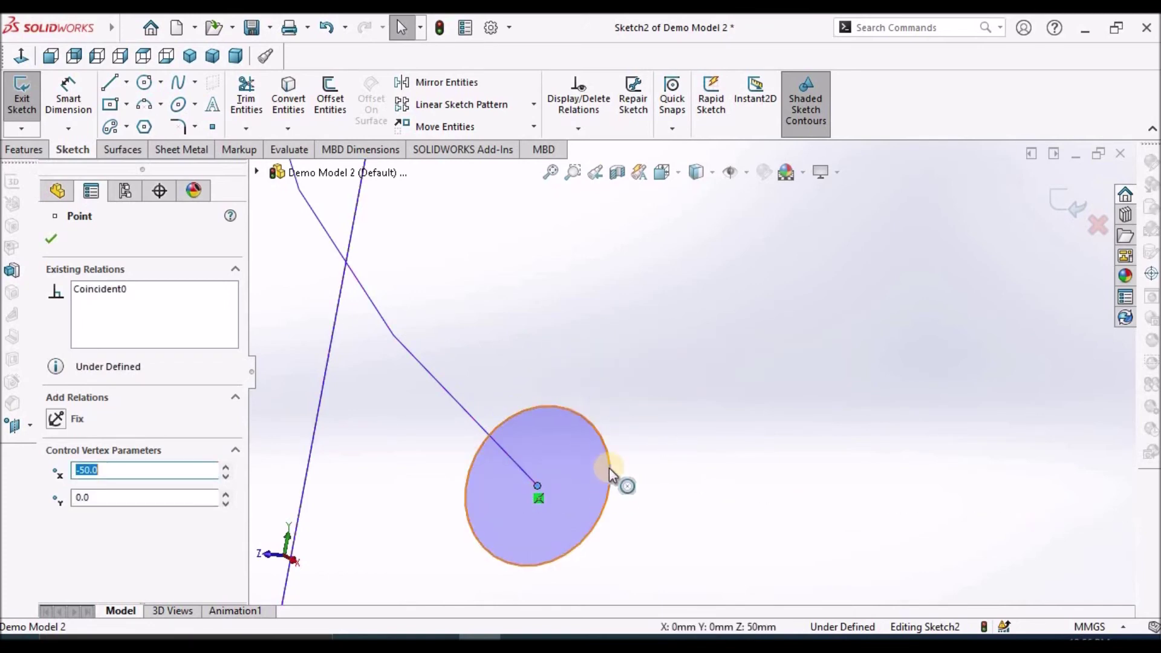
scroll(608, 467, "up", 3)
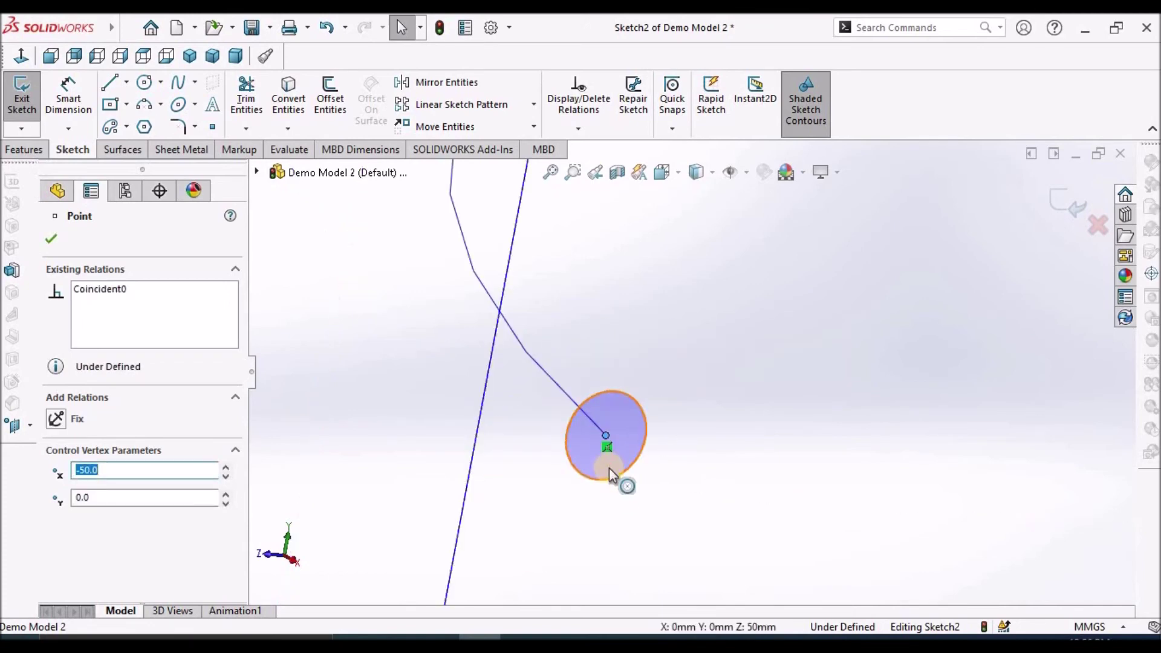
left_click(53, 242)
scroll(609, 361, "up", 4)
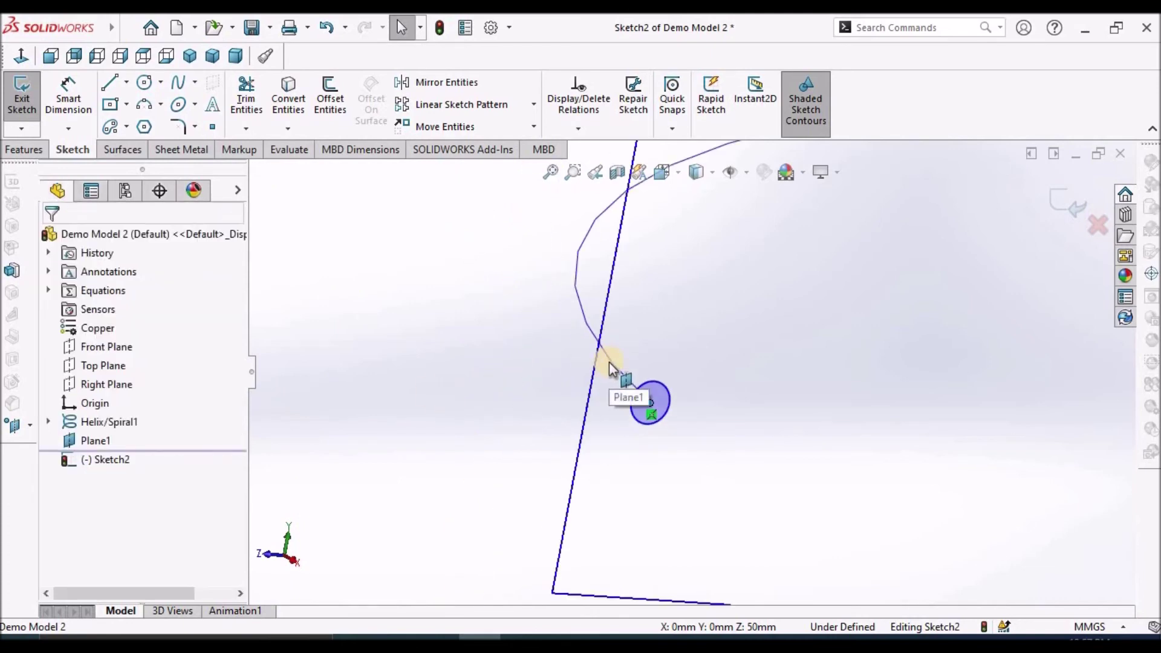
scroll(608, 361, "down", 2)
- Dimension the circle's diameter to 10 mm
left_click(73, 92)
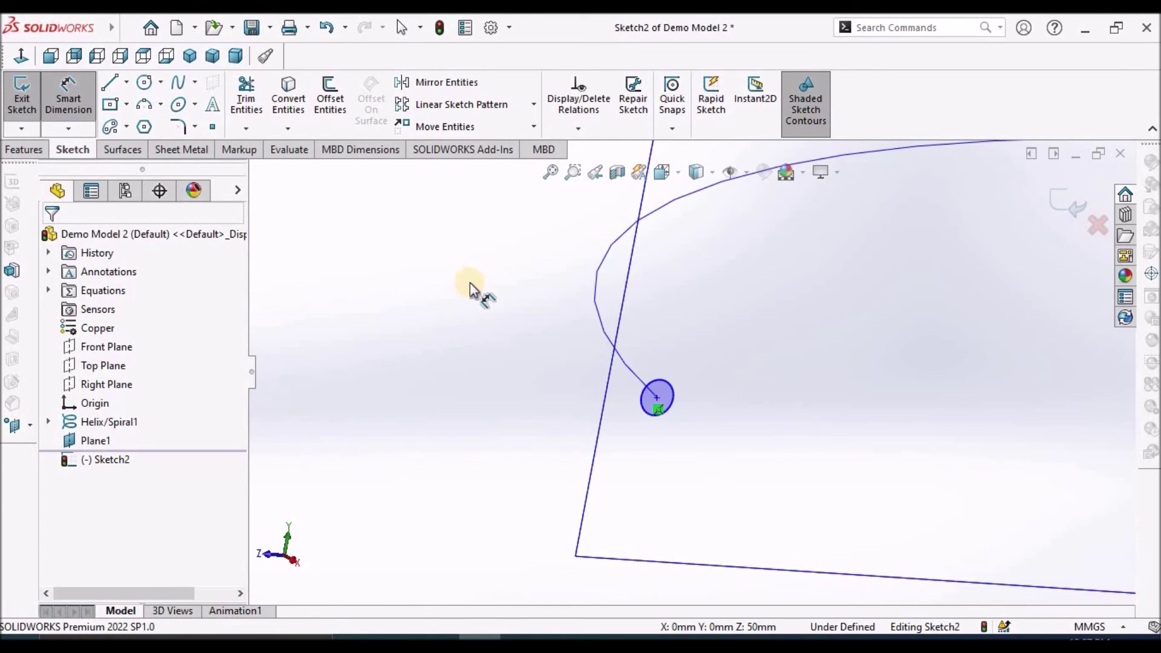
left_click(655, 414)
left_click(652, 415)
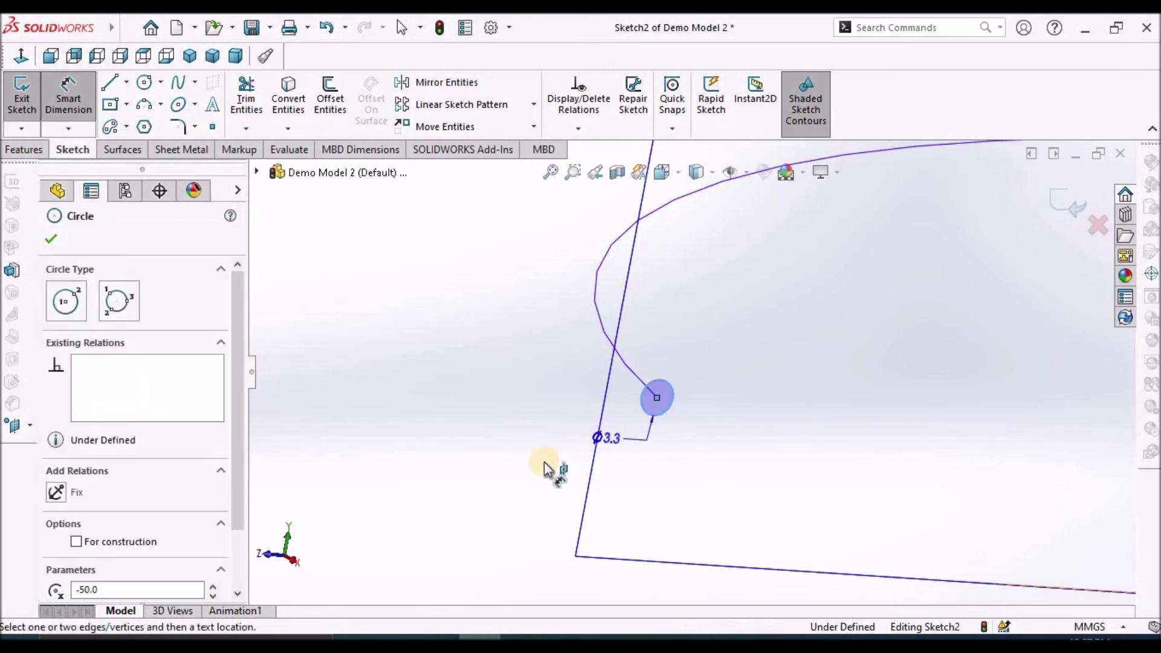
left_click(521, 474)
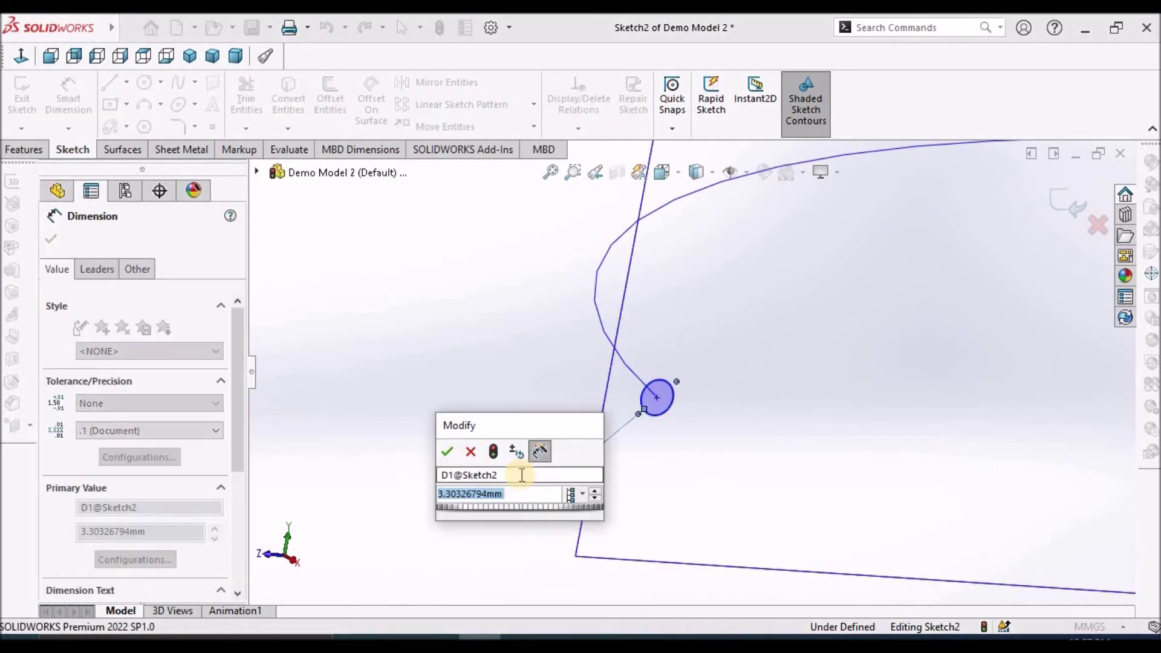
type("10")
key("Return")
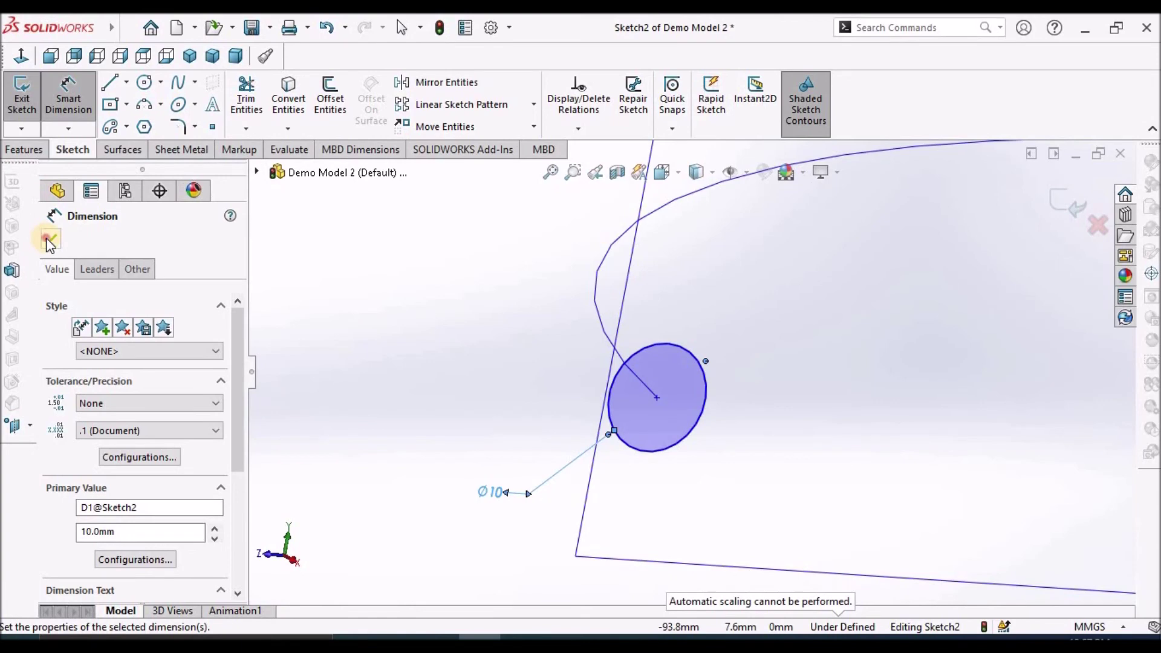
left_click(51, 239)
key("f")
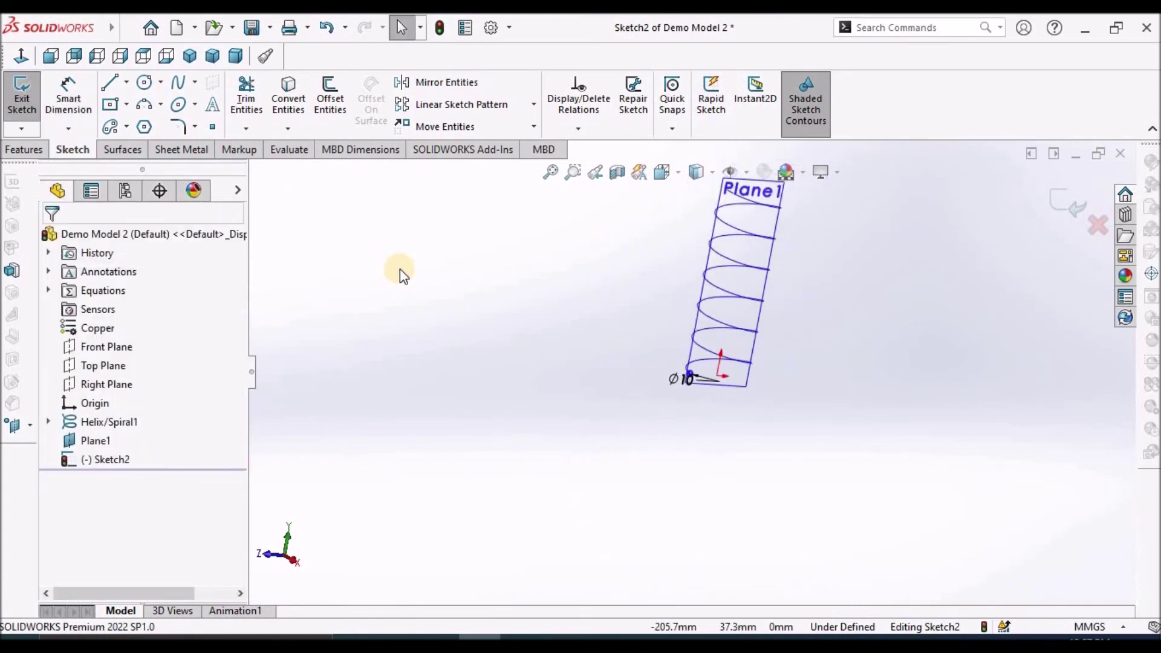
- Exit the circle sketch to complete Sketch2
scroll(714, 337, "up", 2)
scroll(718, 338, "down", 4)
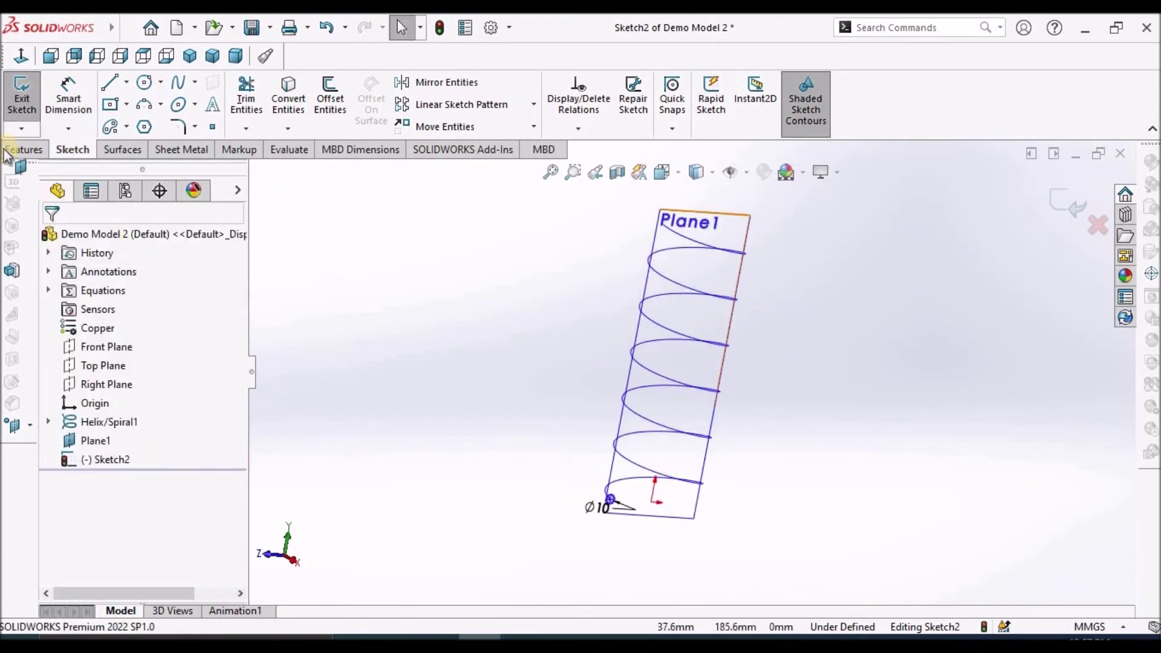
left_click(23, 150)
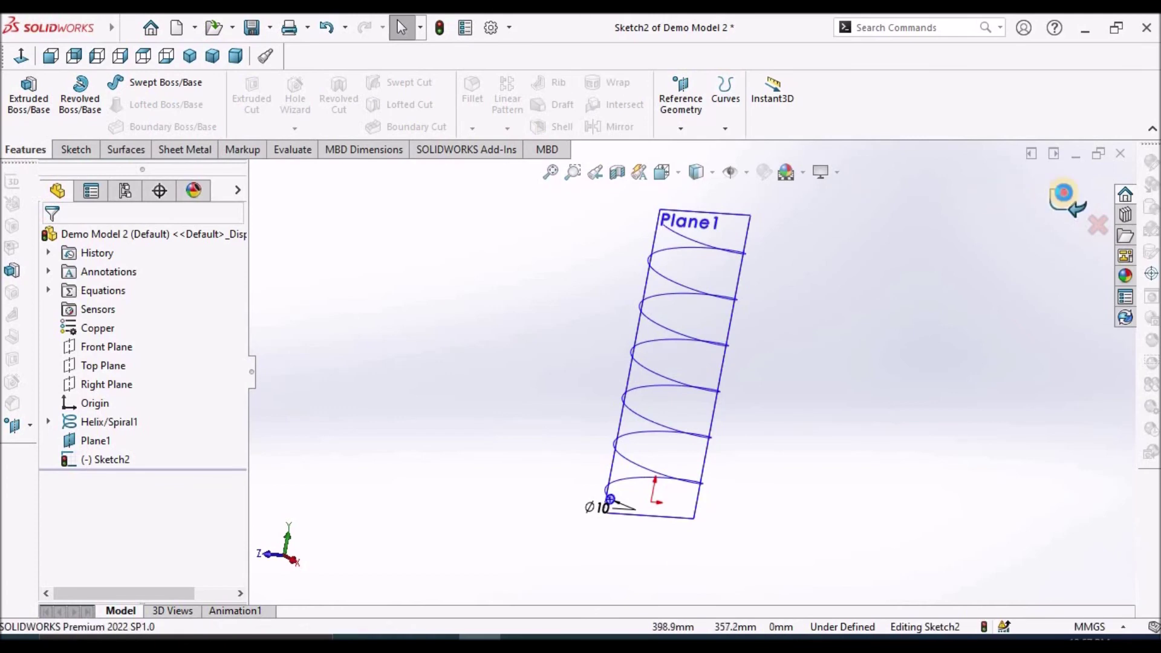
left_click(1065, 195)
- Start a Swept Boss/Base with the Sketch2 circle as the profile
left_click(25, 149)
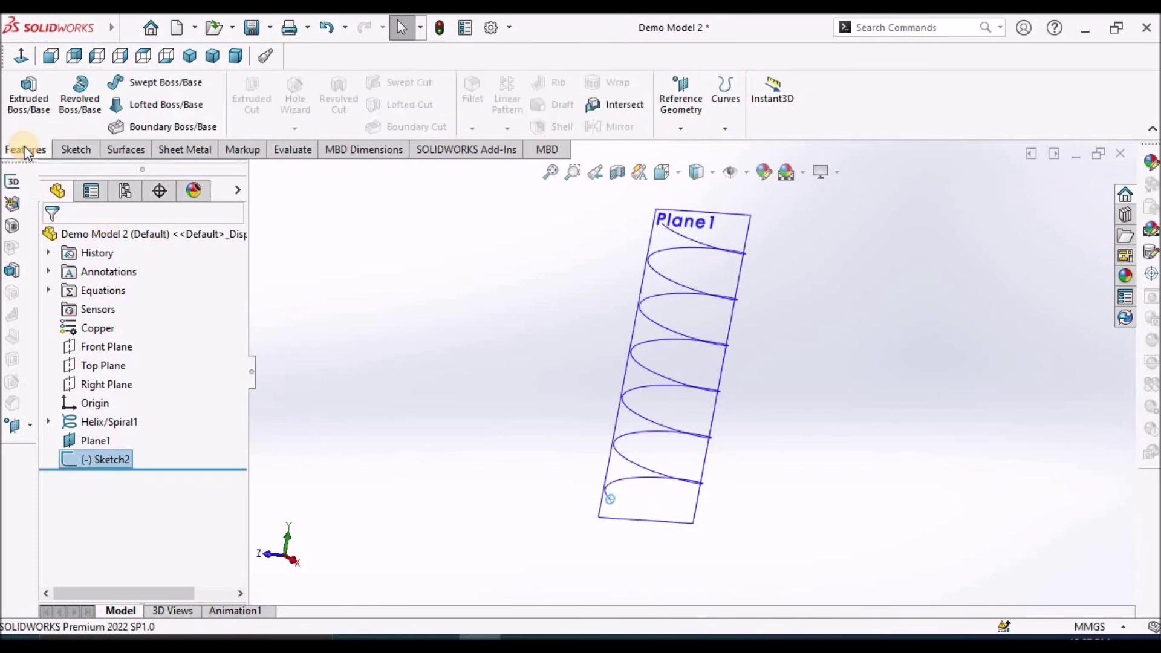
left_click(149, 83)
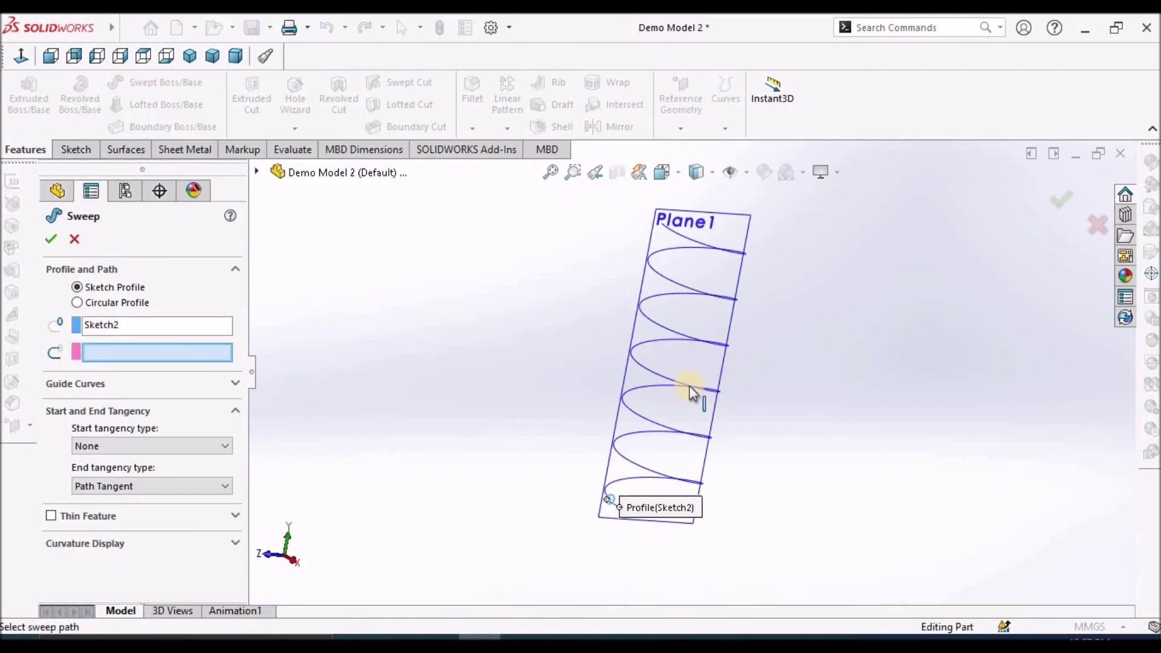
scroll(688, 385, "down", 1)
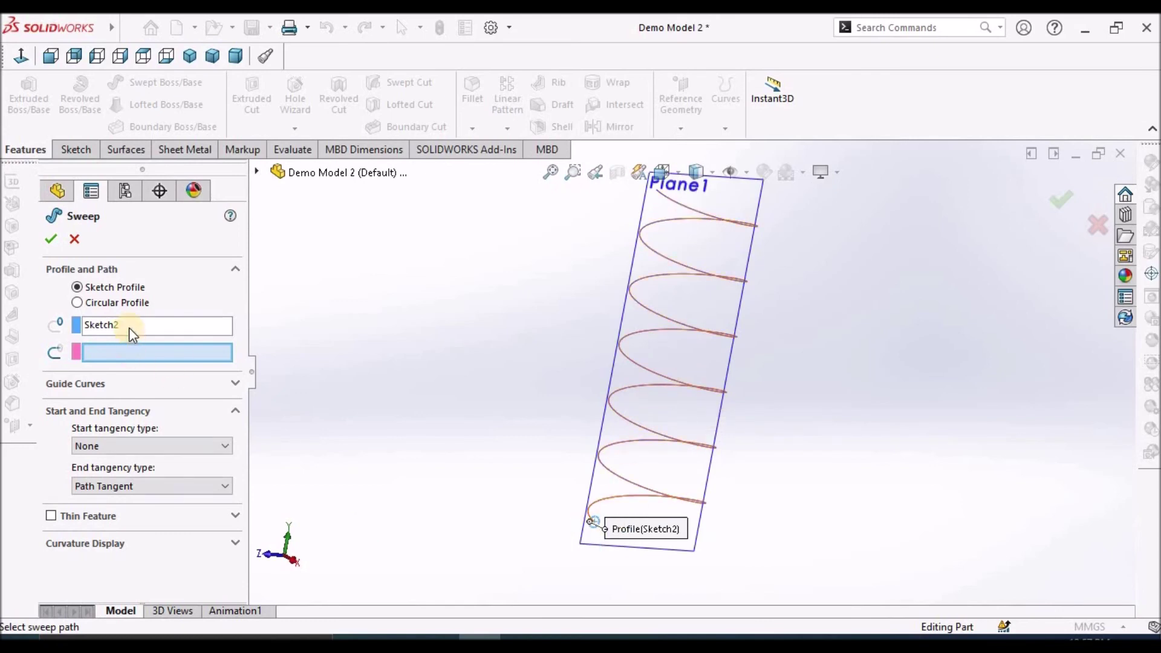
left_click(133, 354)
scroll(599, 557, "down", 4)
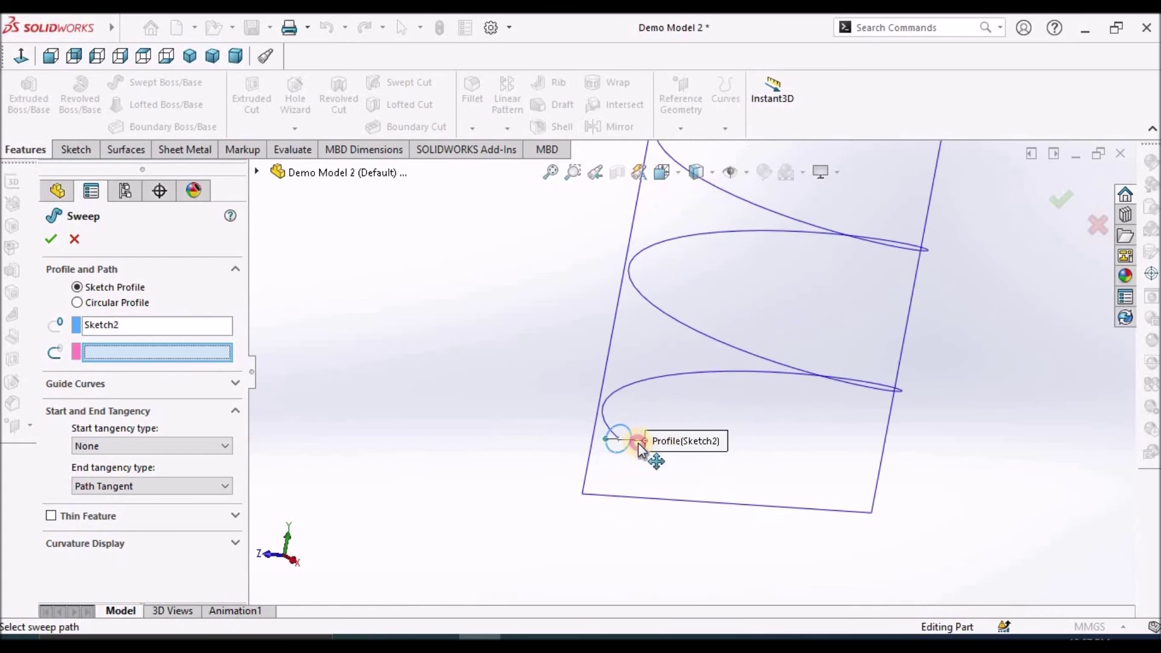
left_click_drag(639, 448, 435, 390)
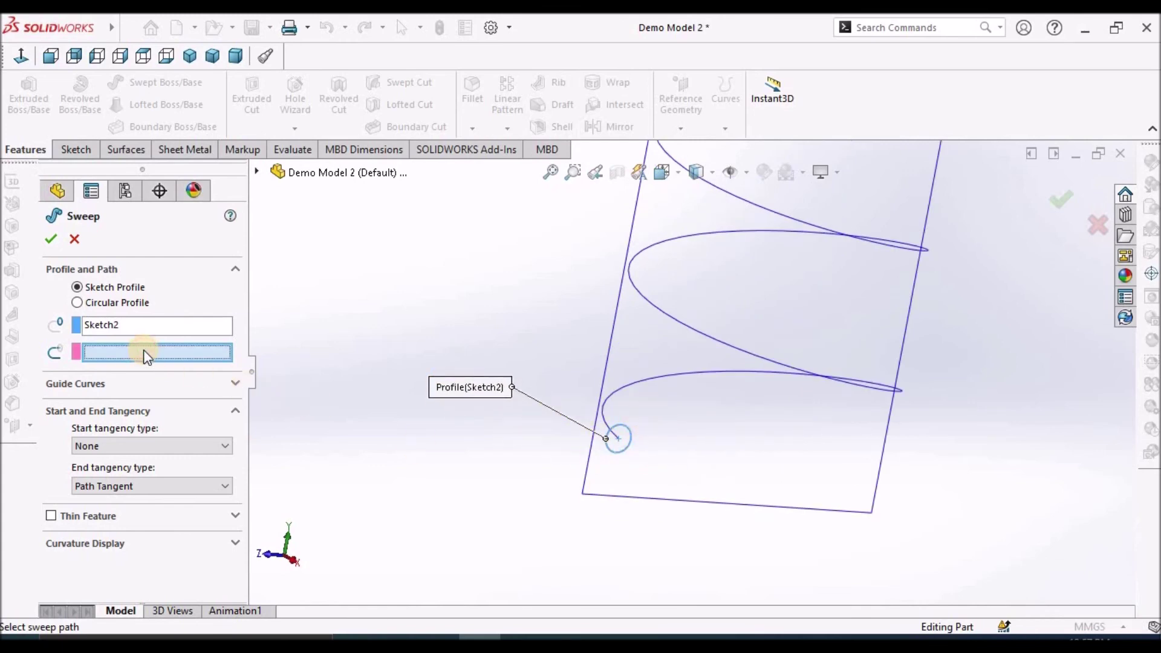
- Pick Helix/Spiral1 as the sweep path and confirm to create Sweep1
left_click(713, 339)
scroll(709, 348, "up", 6)
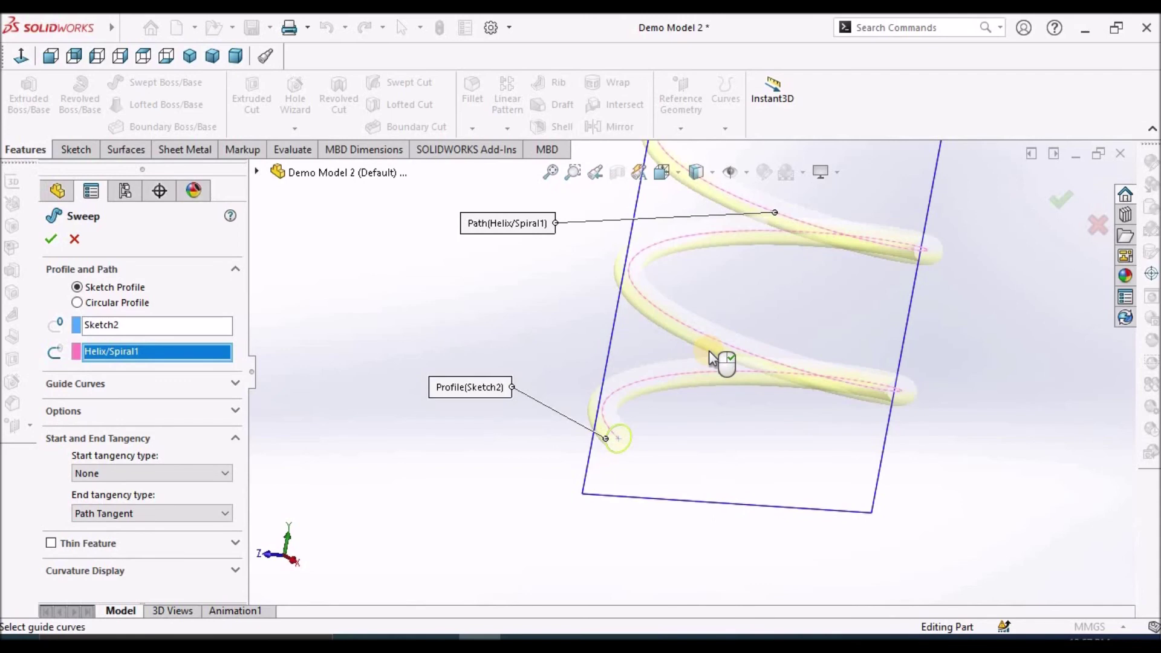
left_click_drag(690, 284, 768, 358)
left_click(166, 238)
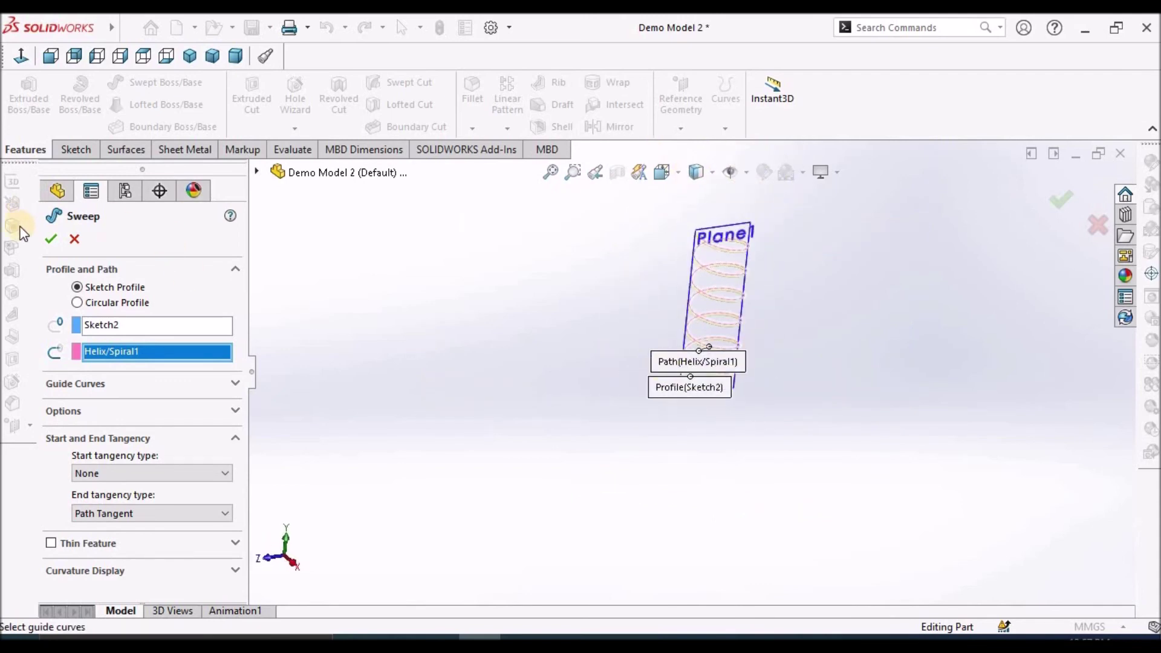
left_click(51, 239)
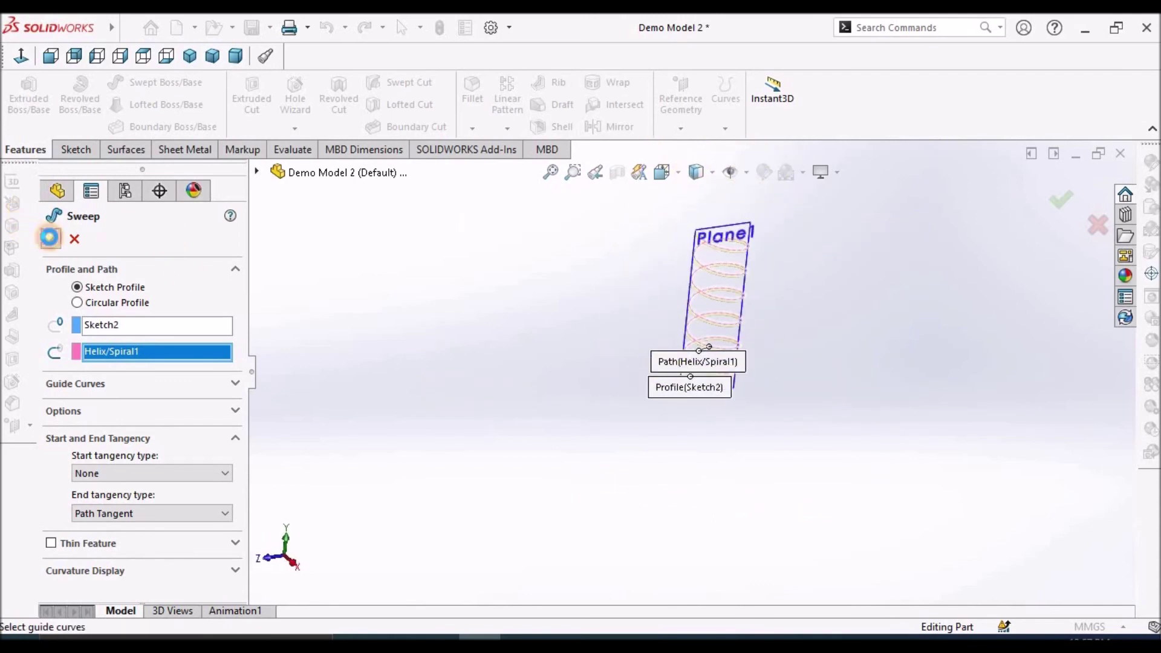
left_click(465, 341)
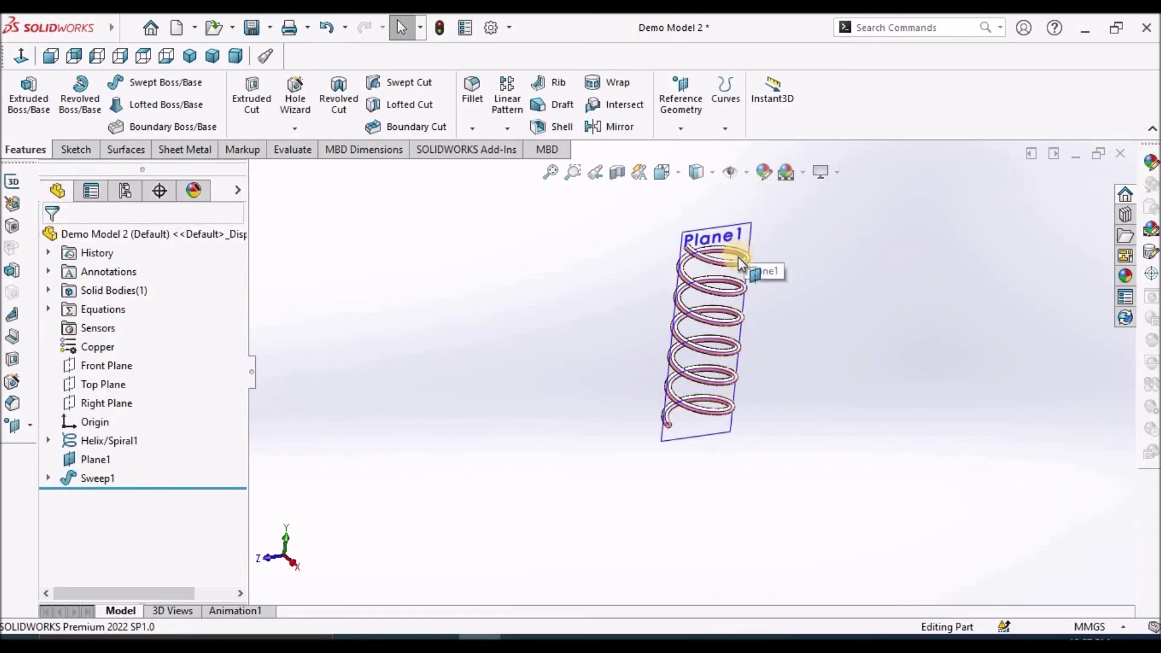
- Edit Helix/Spiral1 to a 30 mm pitch and 10 revolutions and apply it
scroll(738, 257, "down", 3)
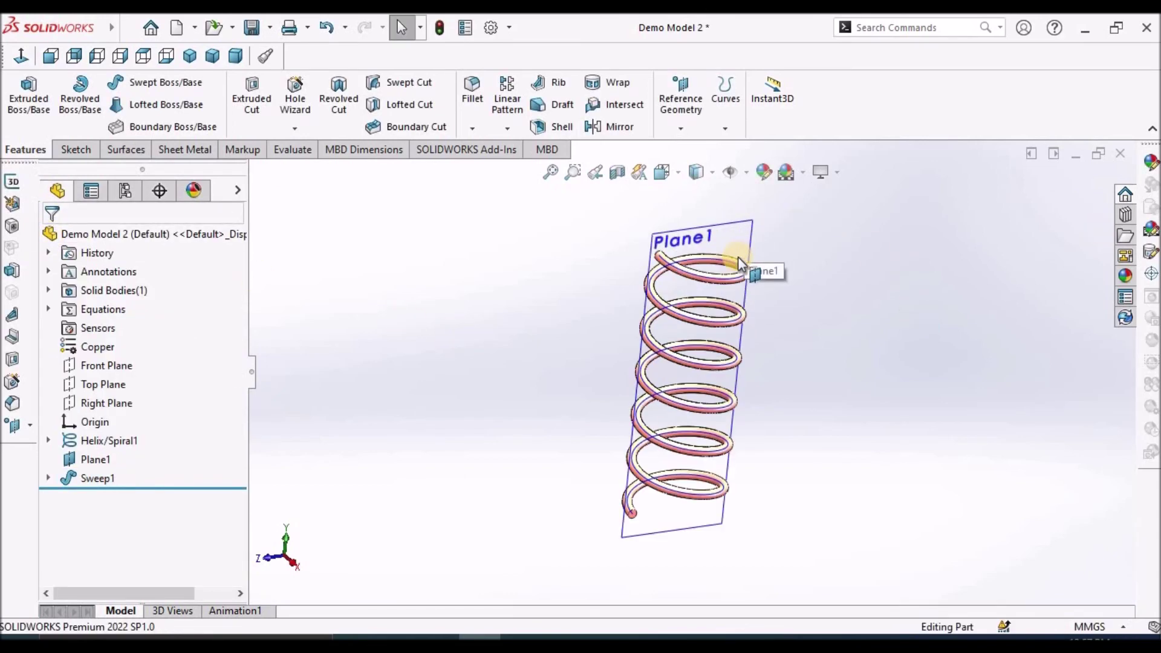
left_click(49, 479)
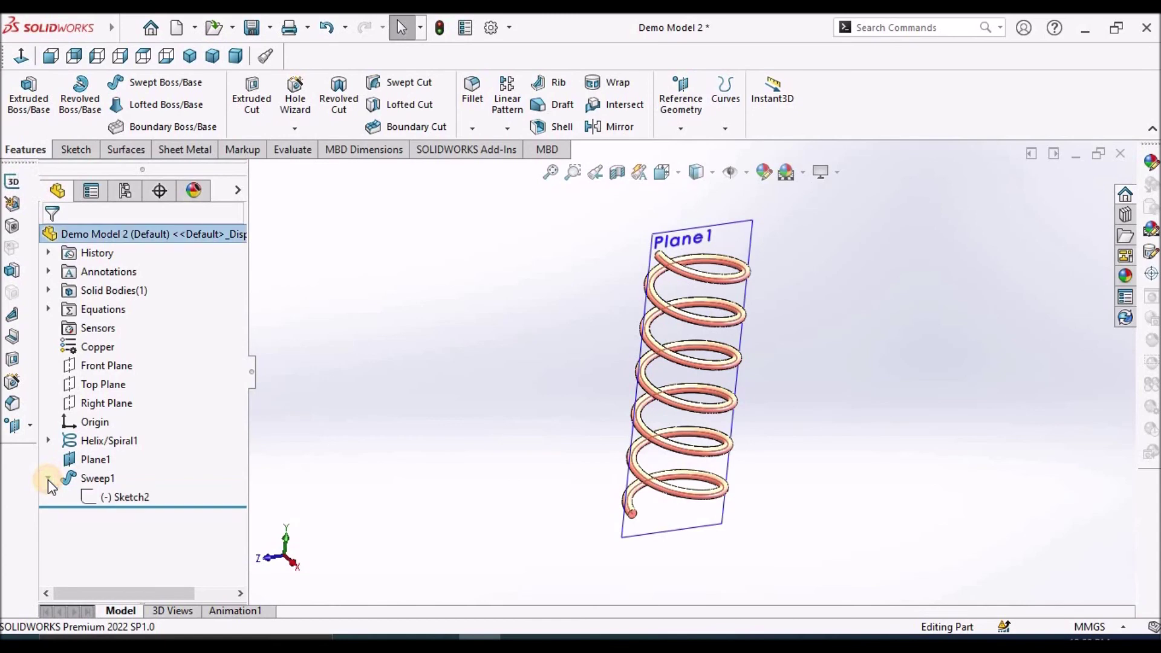
left_click(96, 443)
left_click(153, 426)
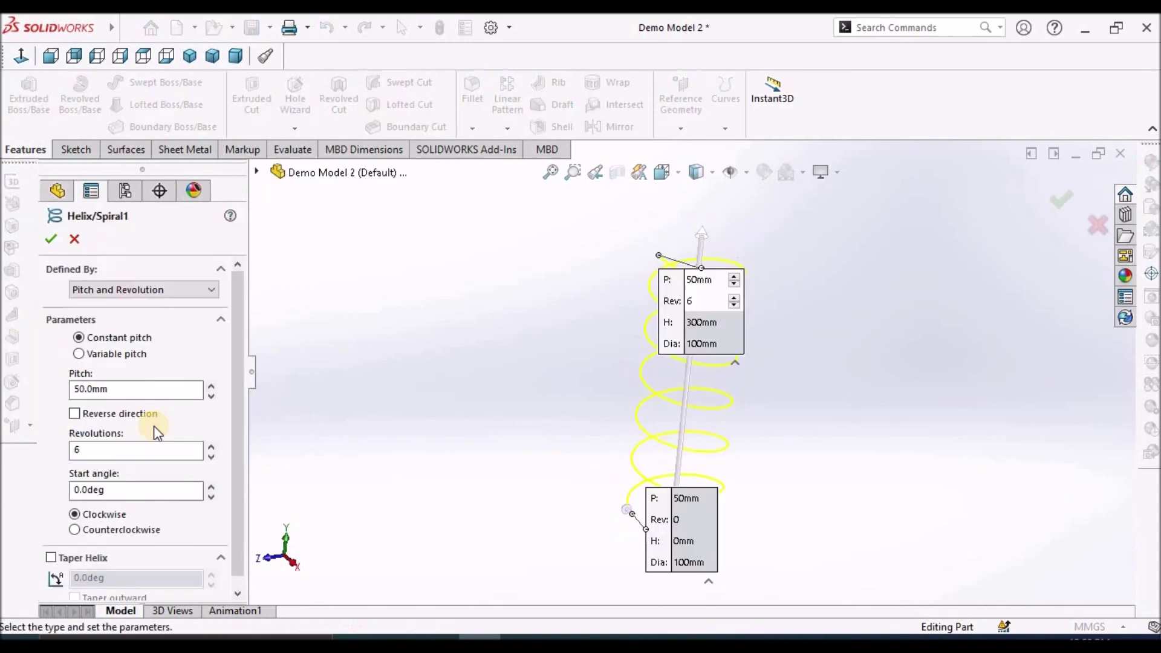
double_click(129, 387)
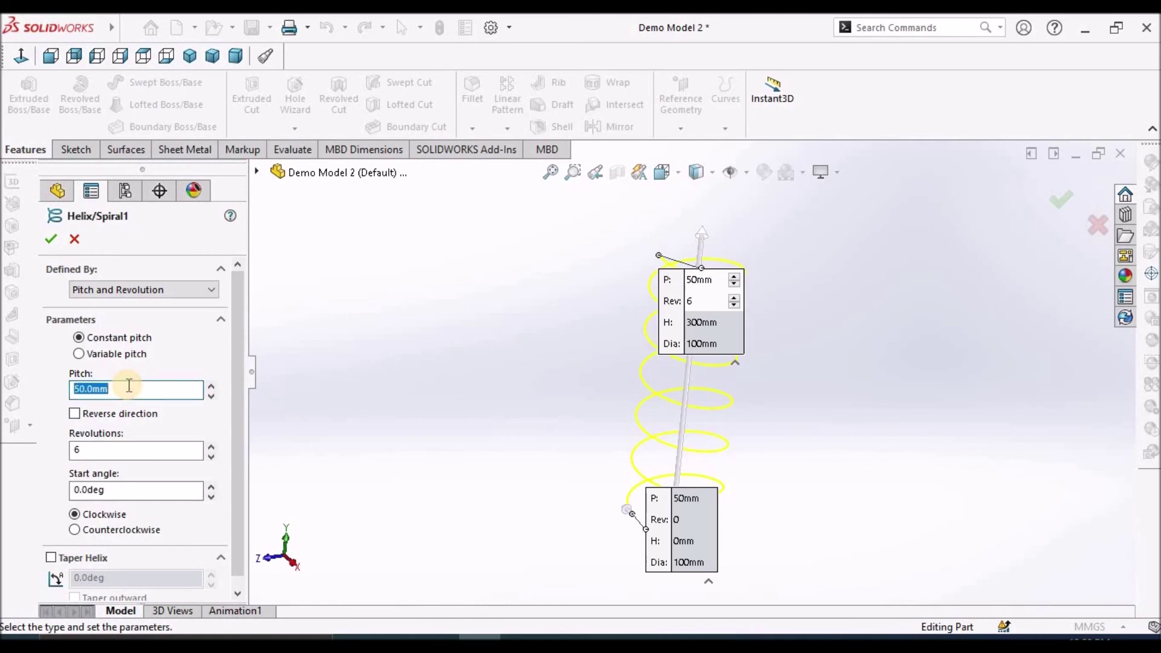
type("30")
key("Return")
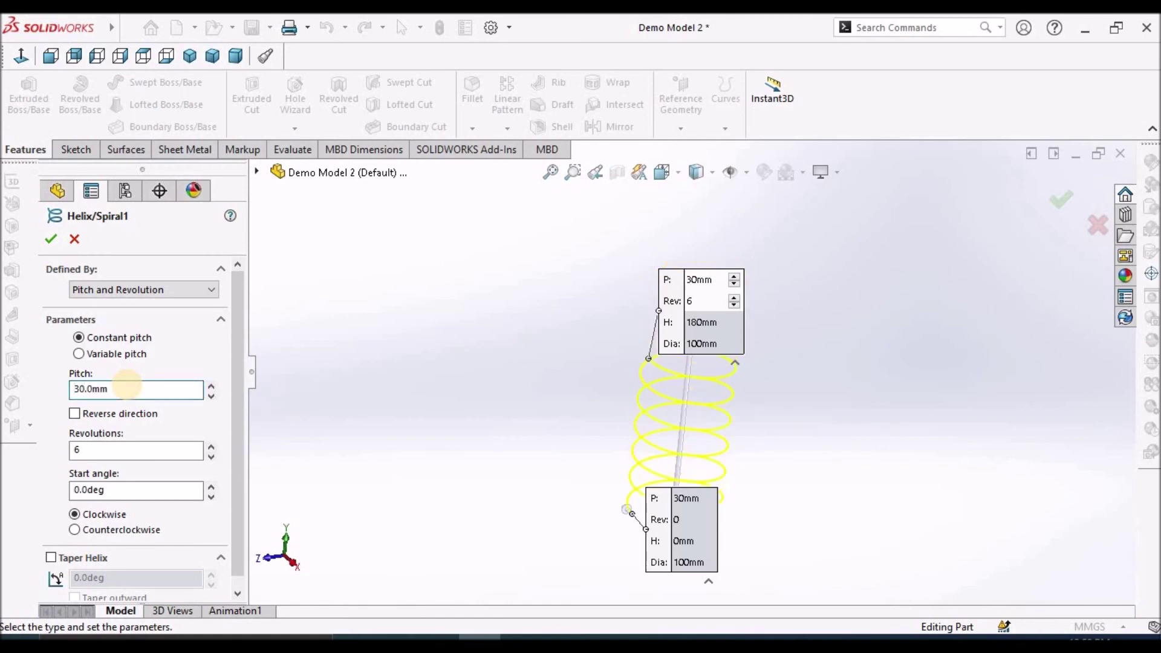
double_click(131, 458)
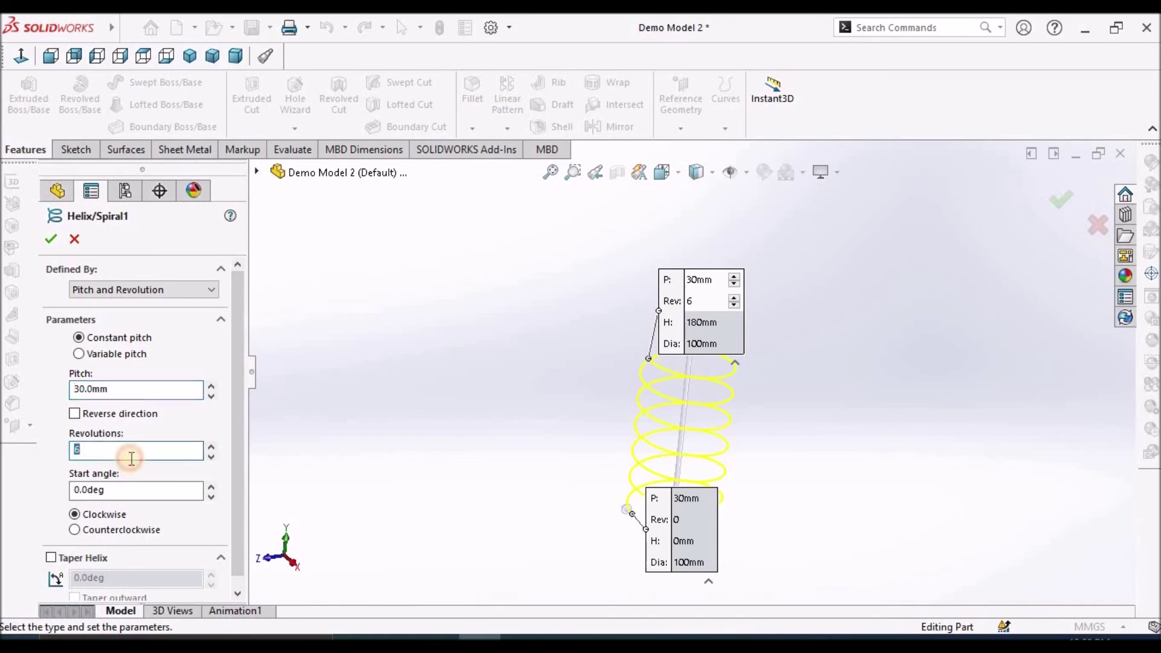
type("10")
key("Return")
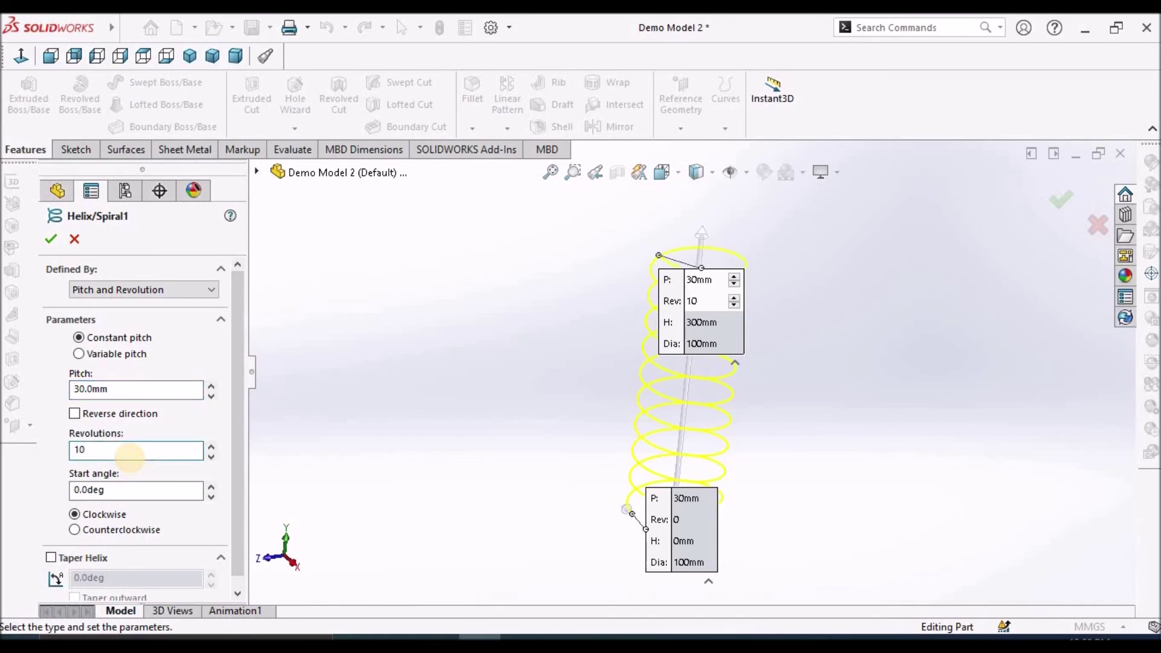
left_click(51, 239)
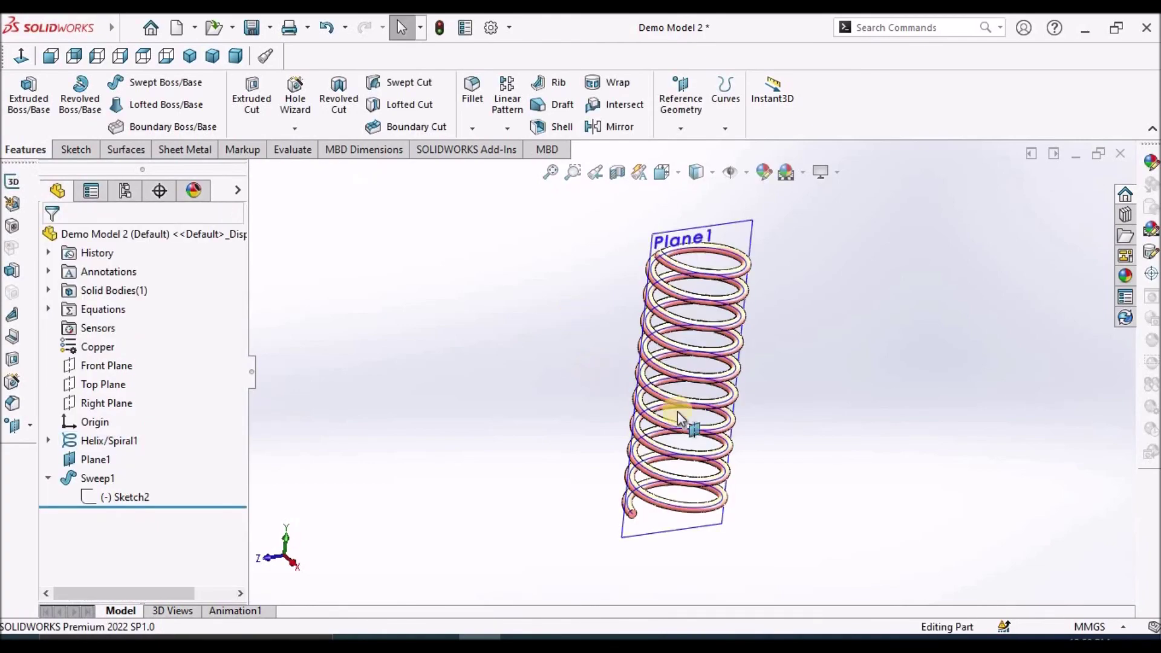
- Inspect the ten-coil spring in Dimetric view and select Helix/Spiral1 again
middle_click_drag(774, 408, 756, 532)
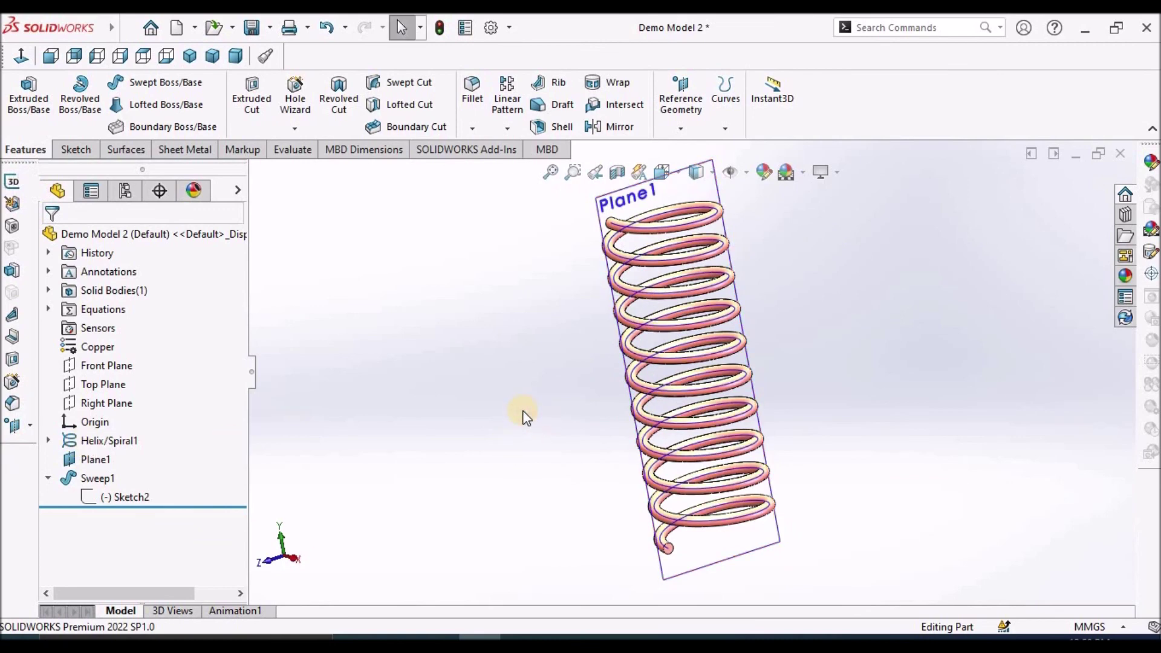
left_click(230, 56)
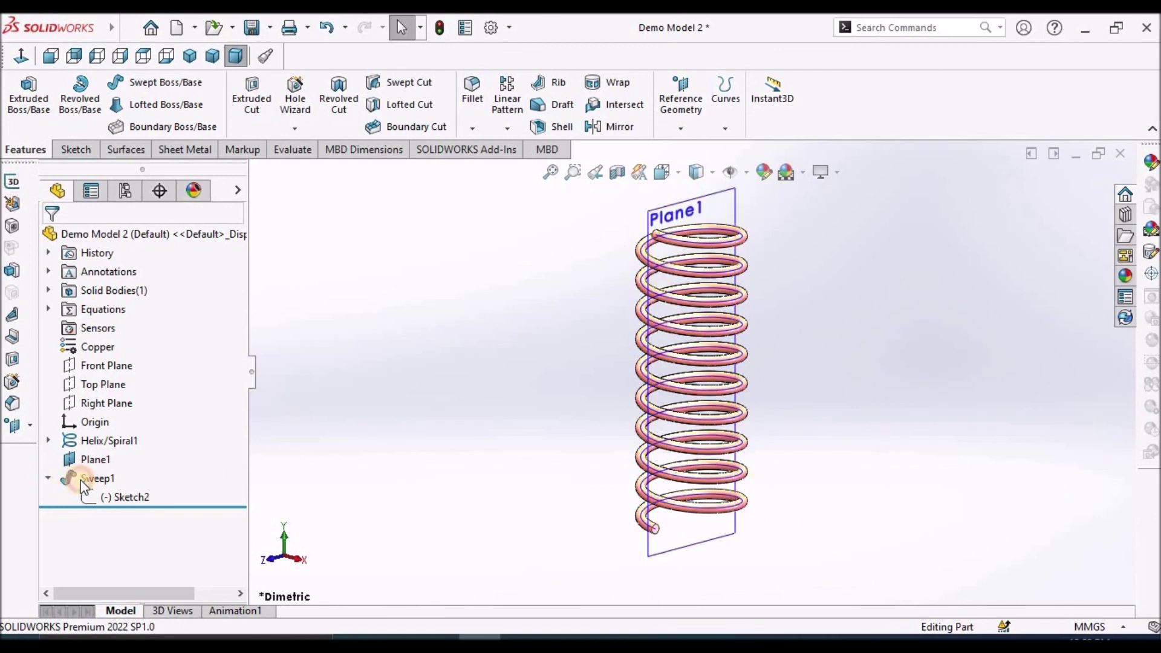
left_click(103, 440)
- Reopen the helix parameters and try start angles of 60 and then 180 degrees
left_click(118, 383)
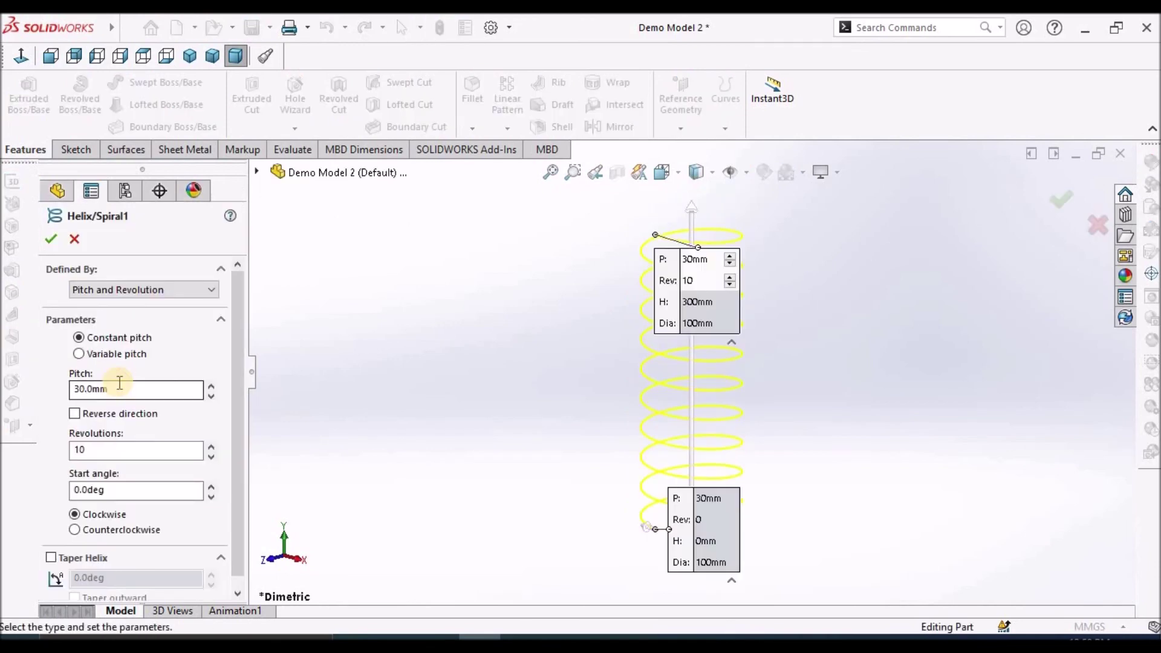
left_click(237, 559)
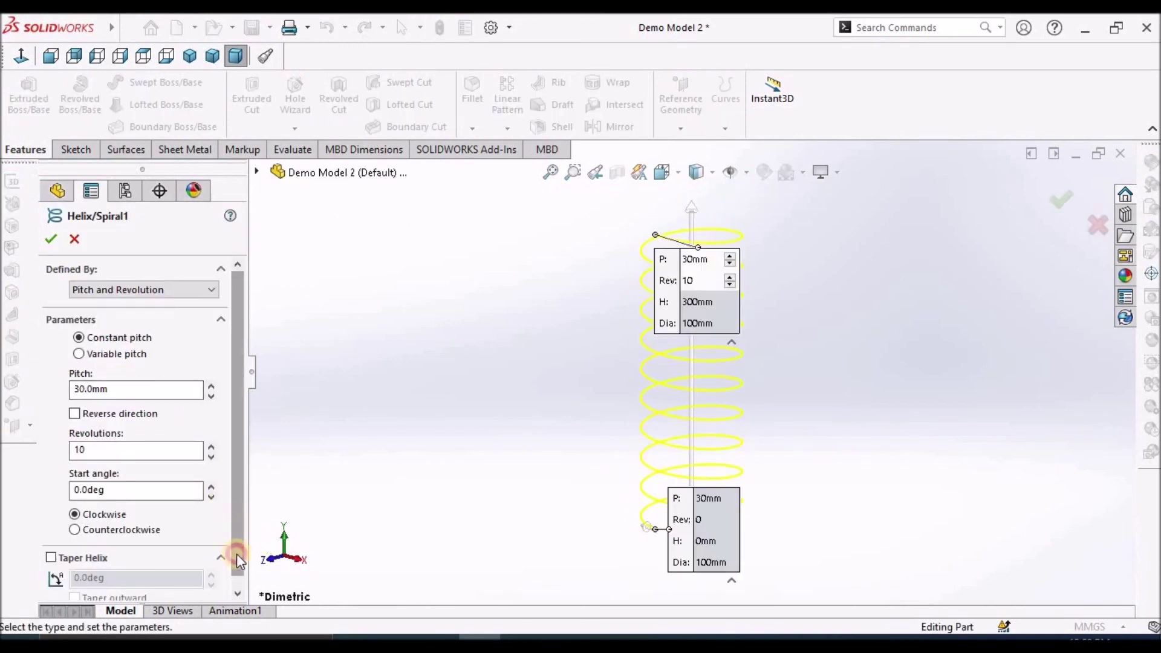
left_click_drag(237, 554, 234, 591)
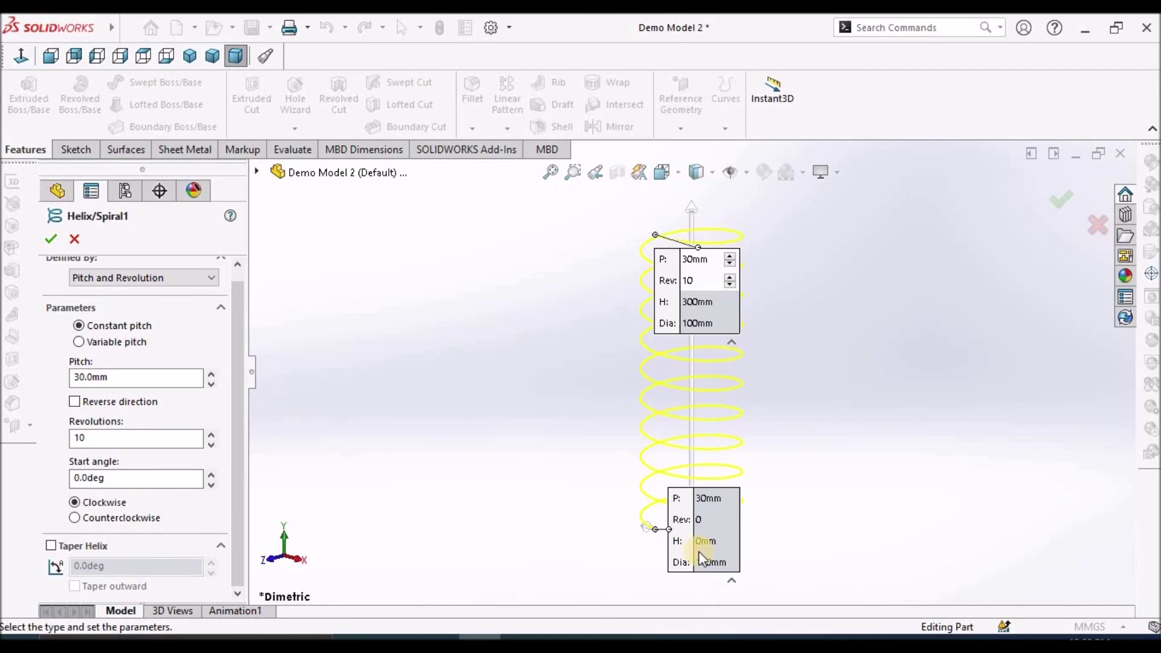
scroll(700, 557, "down", 4)
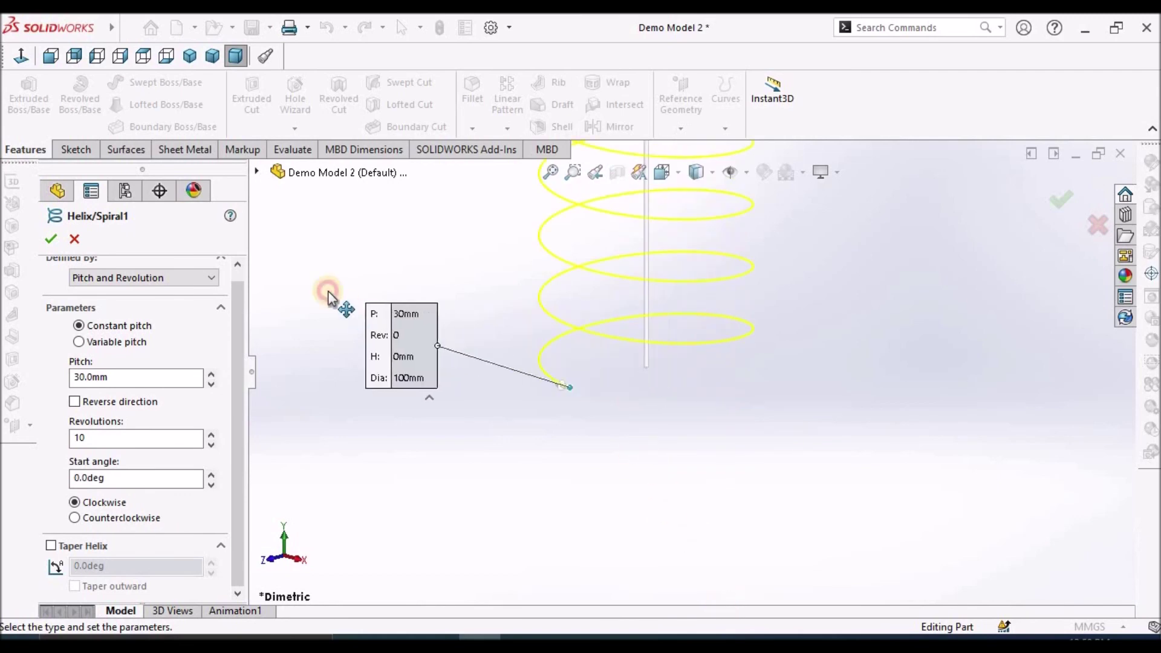
left_click_drag(328, 297, 266, 230)
left_click(119, 477)
double_click(122, 478)
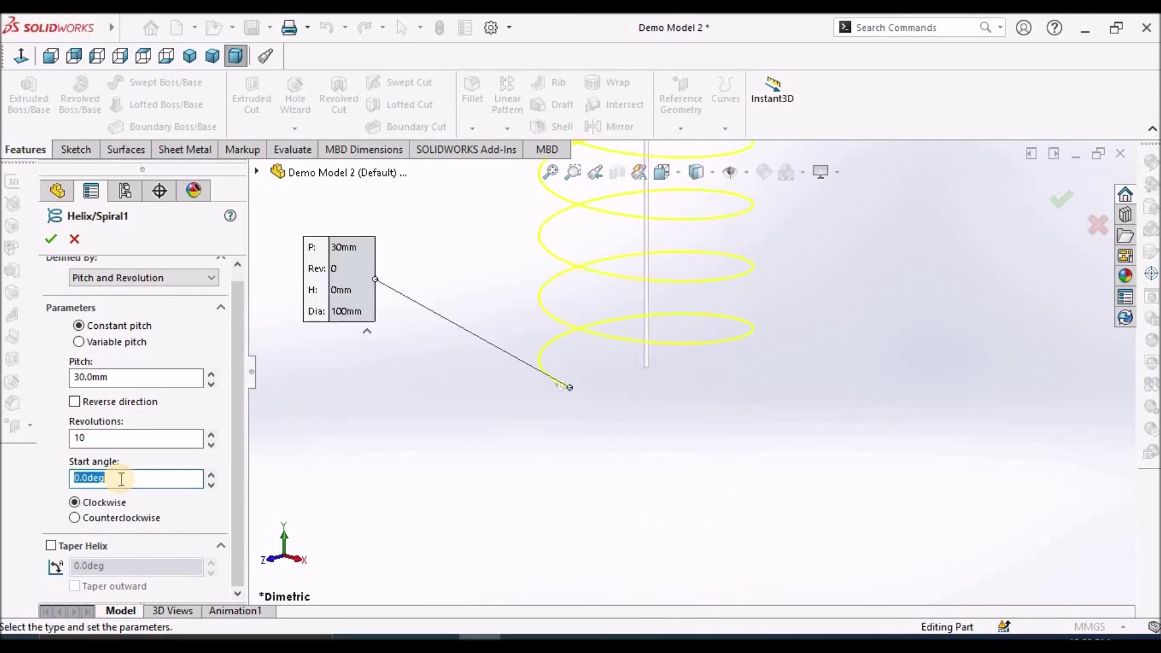
type("60")
key("Return")
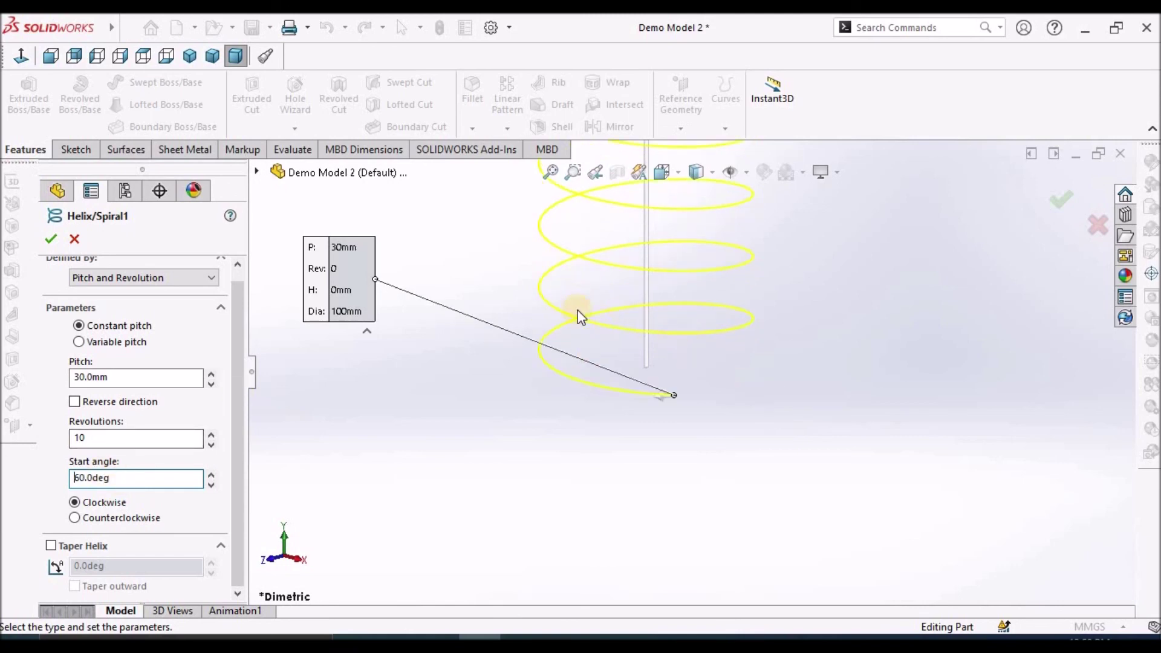
scroll(581, 390, "down", 2)
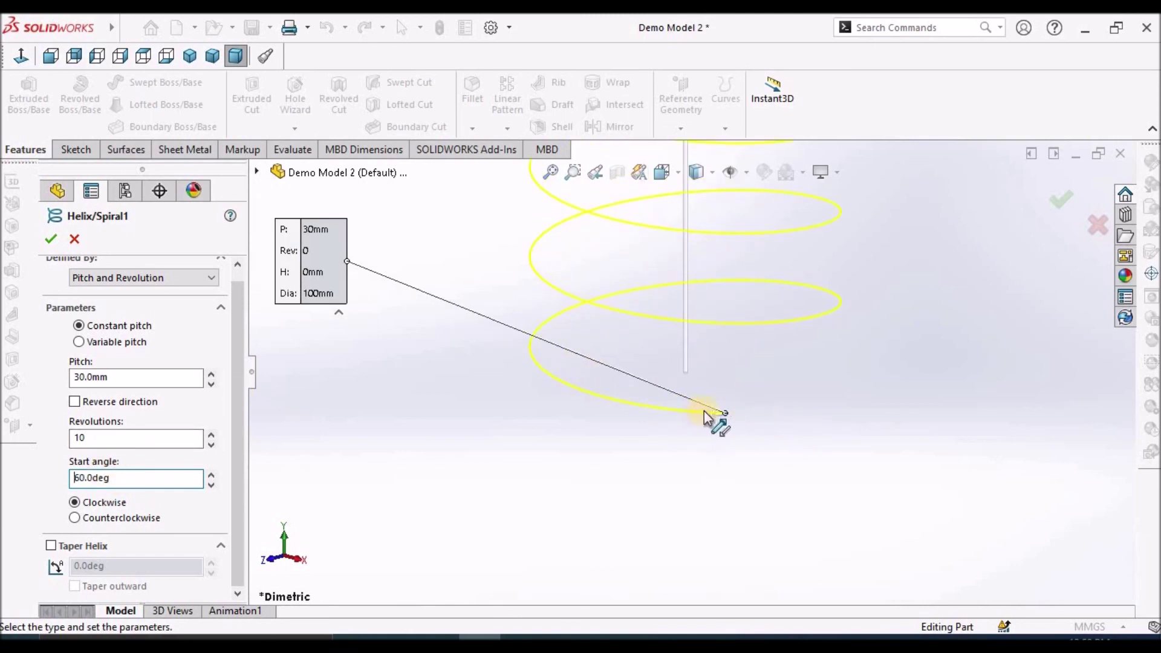
double_click(128, 479)
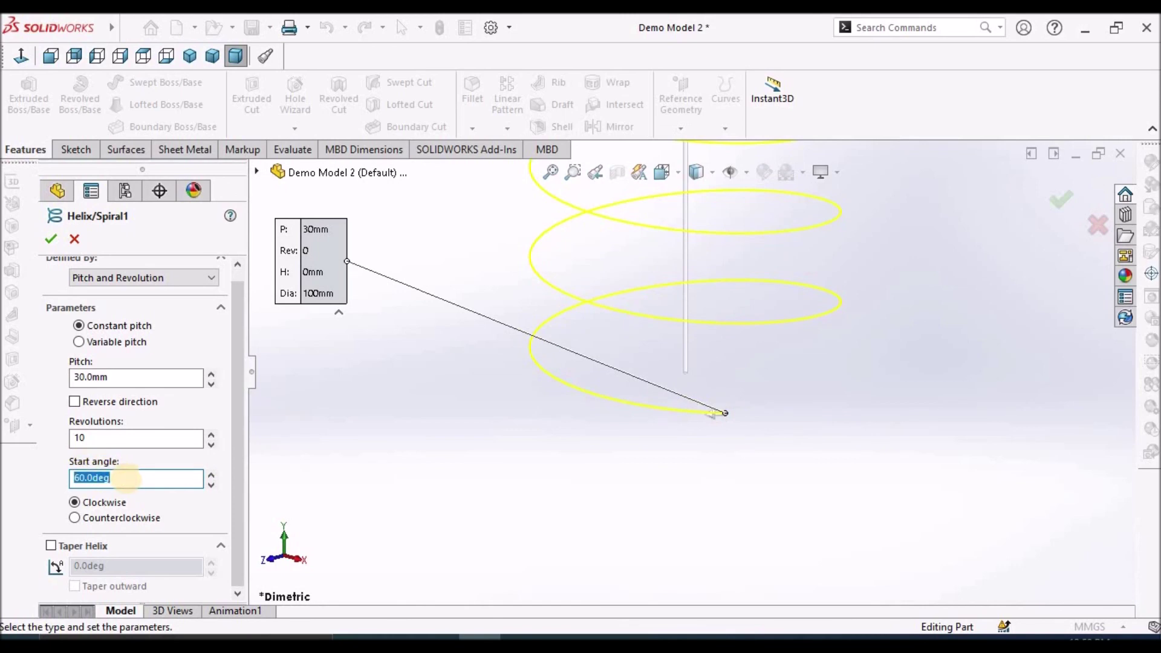
type("180")
key("Return")
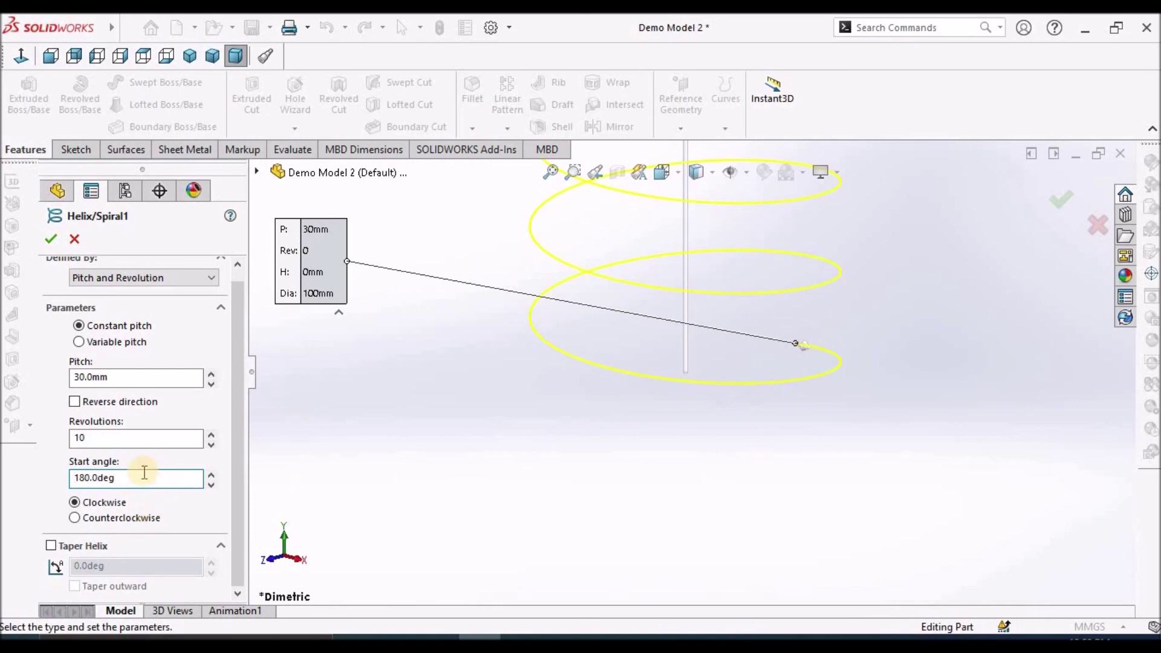
- Make the helix counterclockwise, reset the start angle to 0 degrees, and apply
left_click(74, 520)
scroll(673, 193, "up", 5)
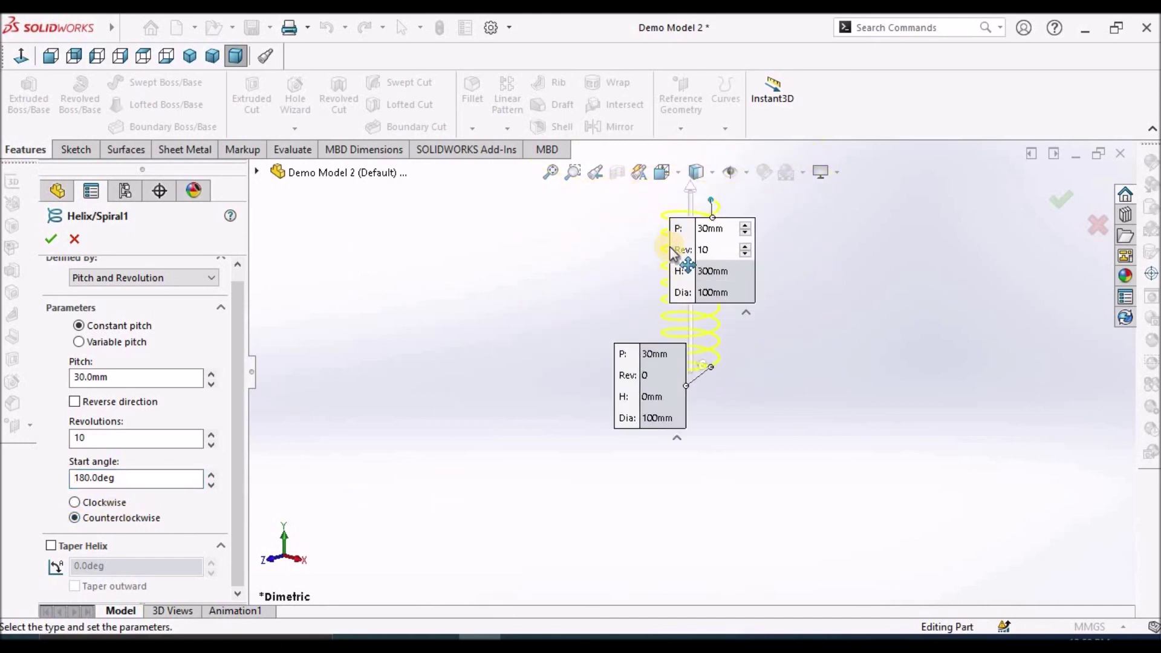
scroll(674, 254, "down", 5)
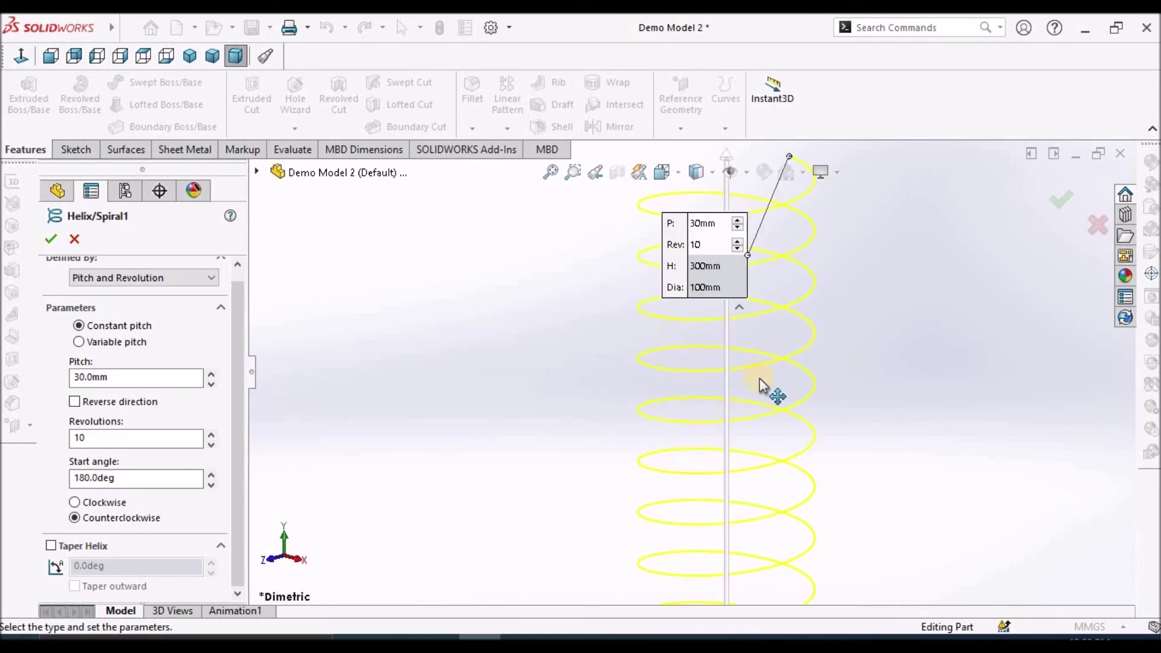
scroll(760, 384, "up", 2)
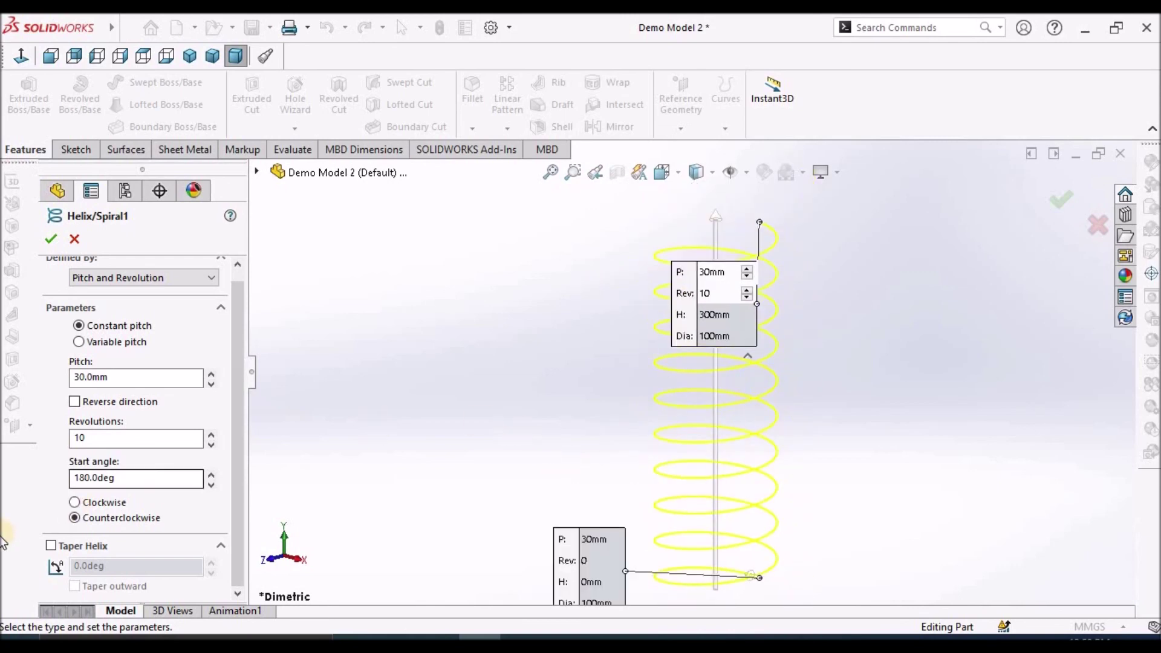
double_click(152, 478)
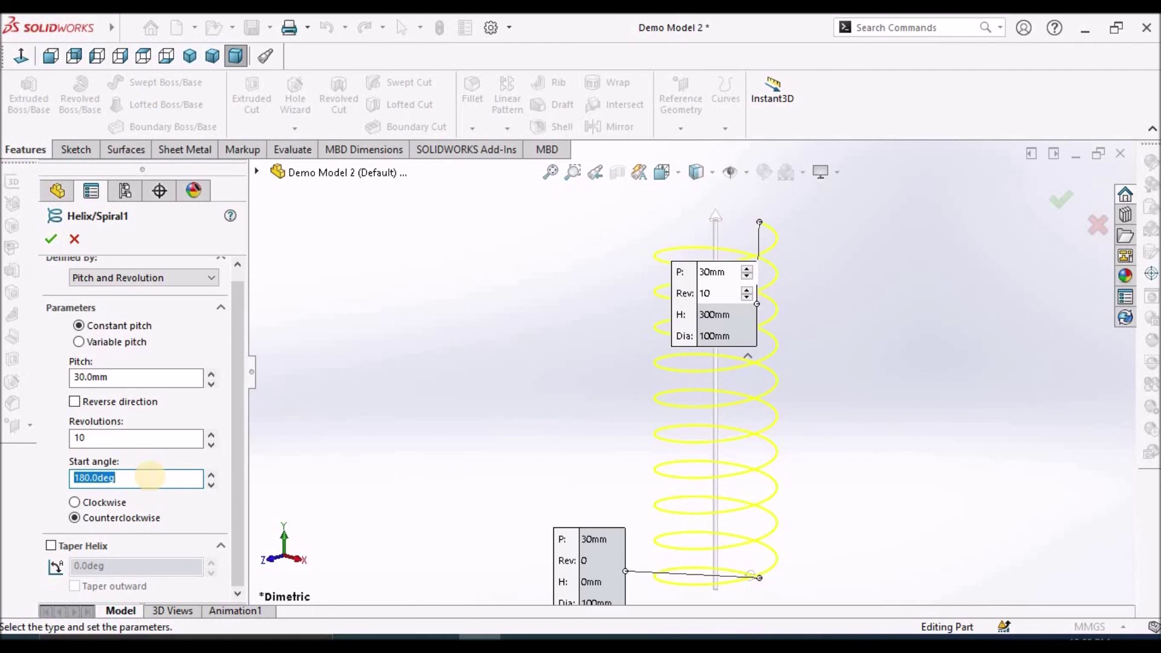
type("0")
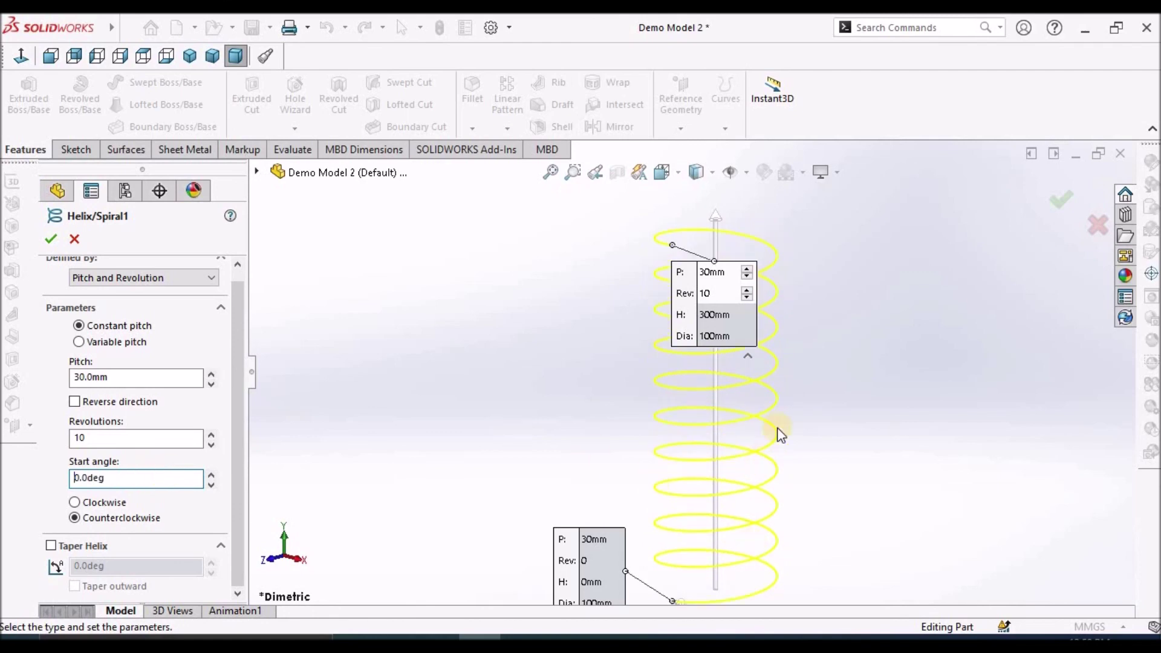
scroll(782, 433, "up", 3)
scroll(734, 497, "down", 2)
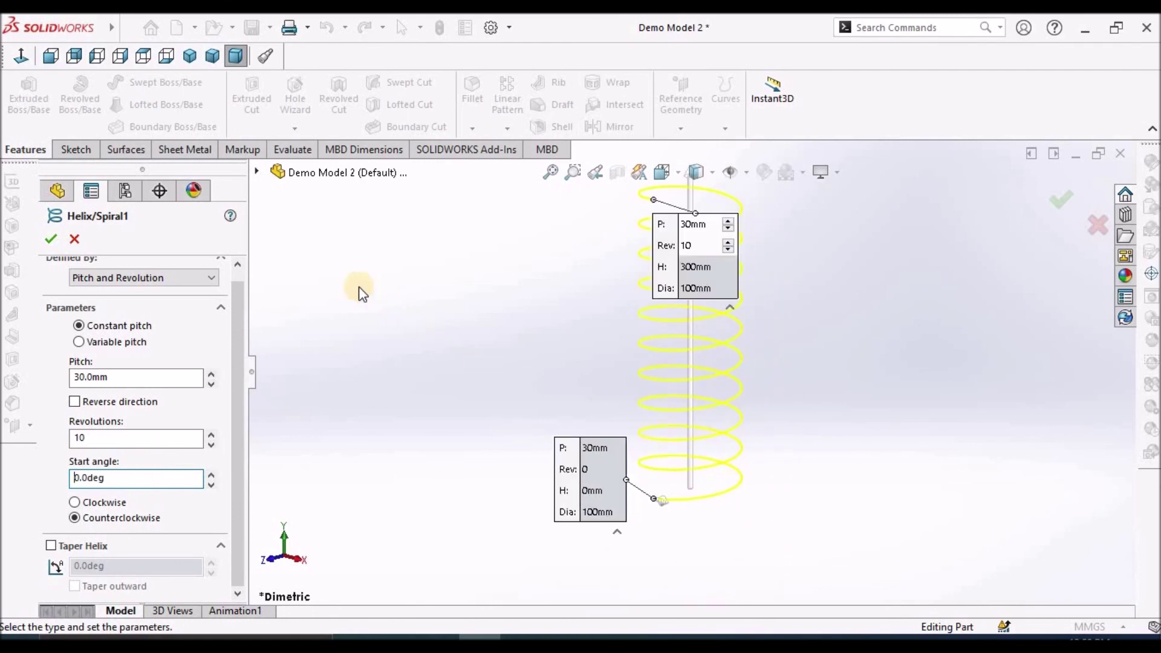
left_click(51, 239)
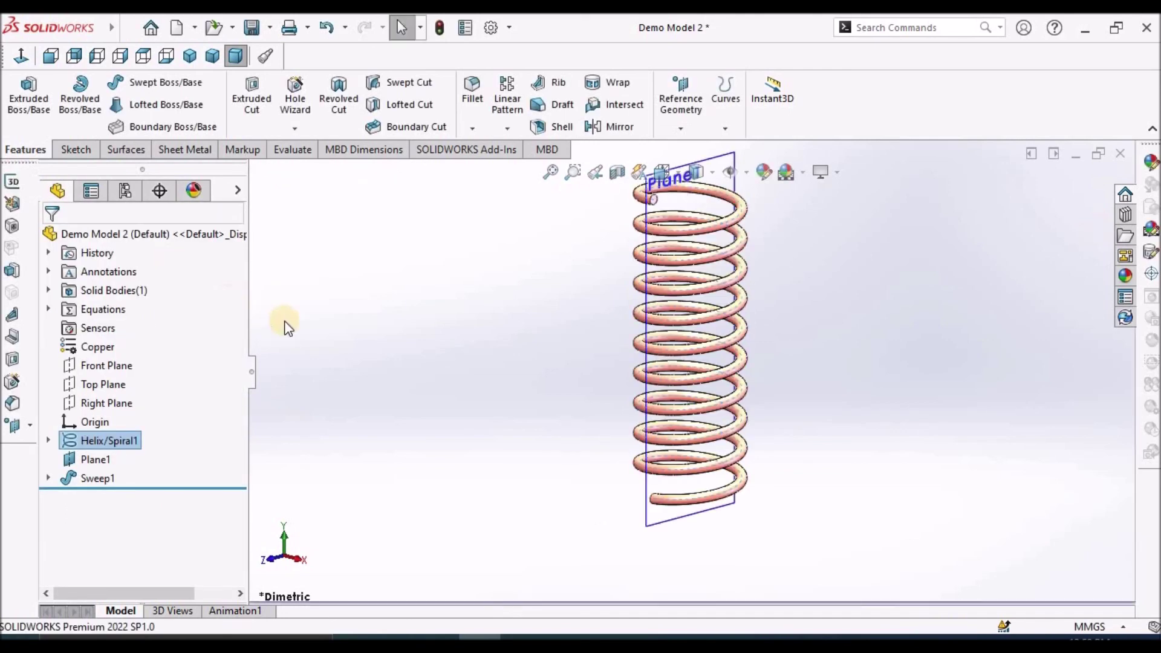
- View the rebuilt spring in Isometric then Trimetric orientation and select Plane1
left_click(189, 56)
left_click(213, 55)
left_click(658, 230)
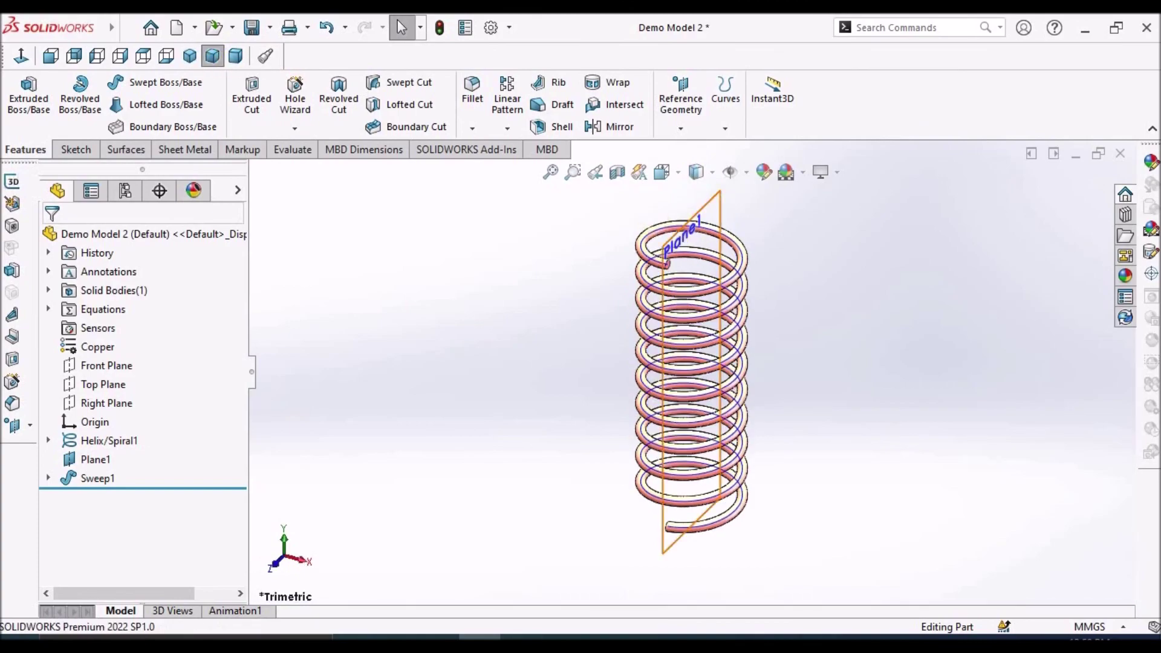